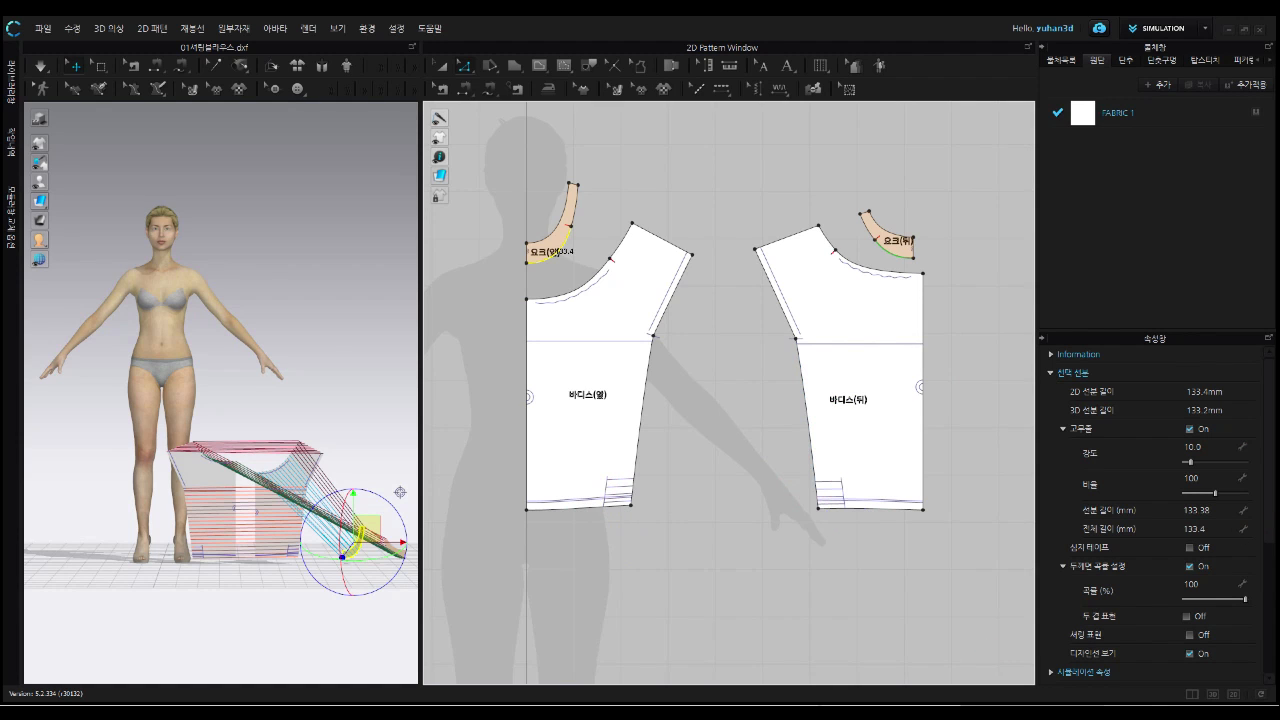
Switch to the PowerPoint slide show showing the blouse design reference
{"action": "mouse_move", "coordinate": [276, 714]}
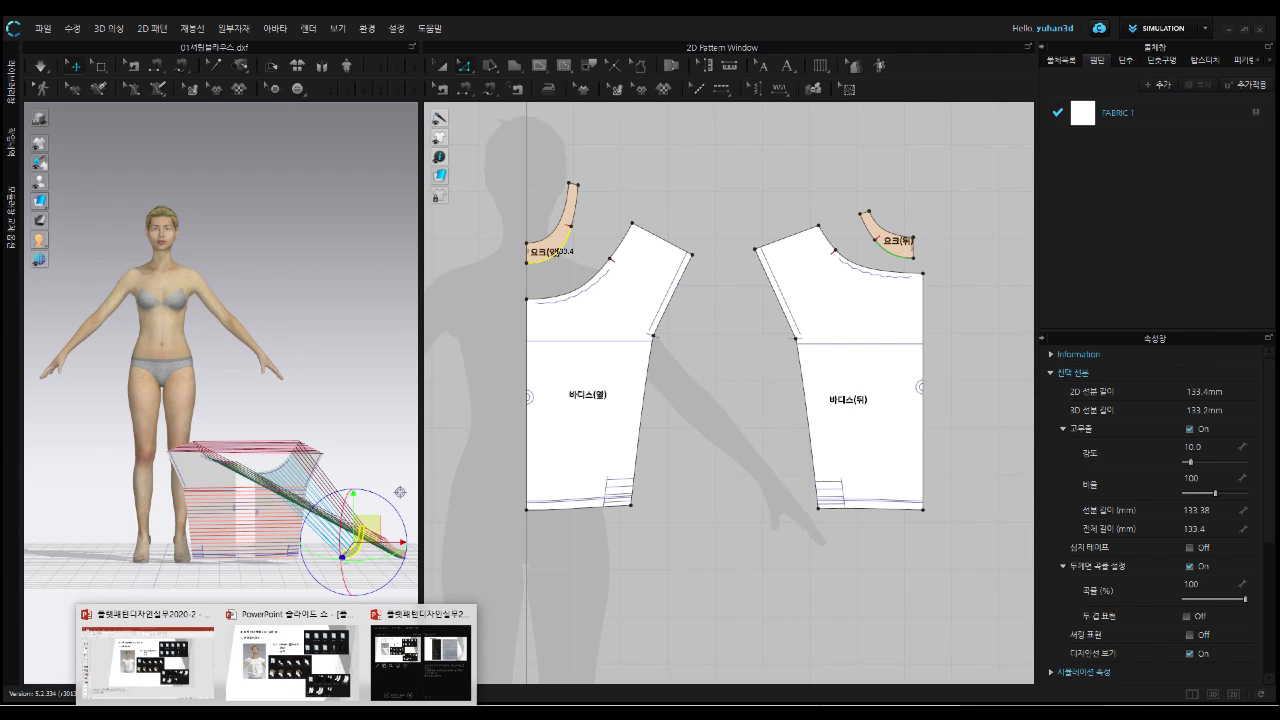
{"action": "left_click", "coordinate": [290, 655]}
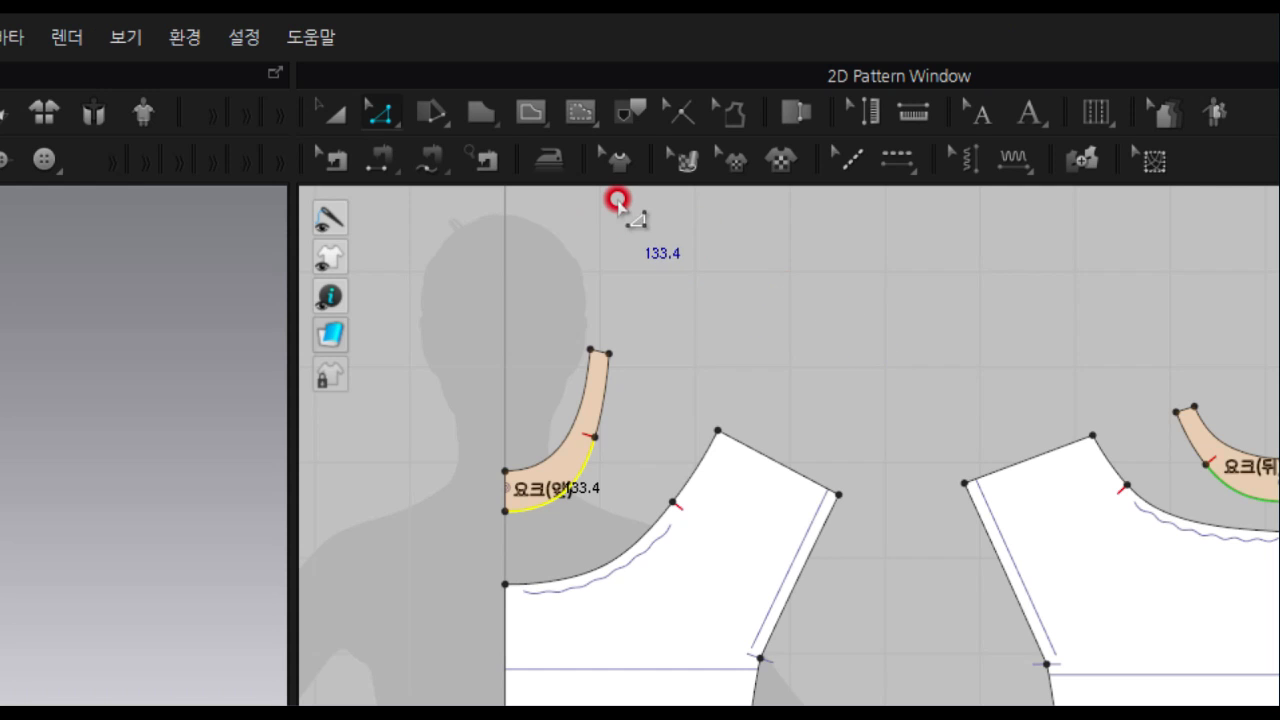
With the Trace tool, open the trace options for the uppermost short baseline at the front bodice's side hem
{"action": "left_click", "coordinate": [630, 109]}
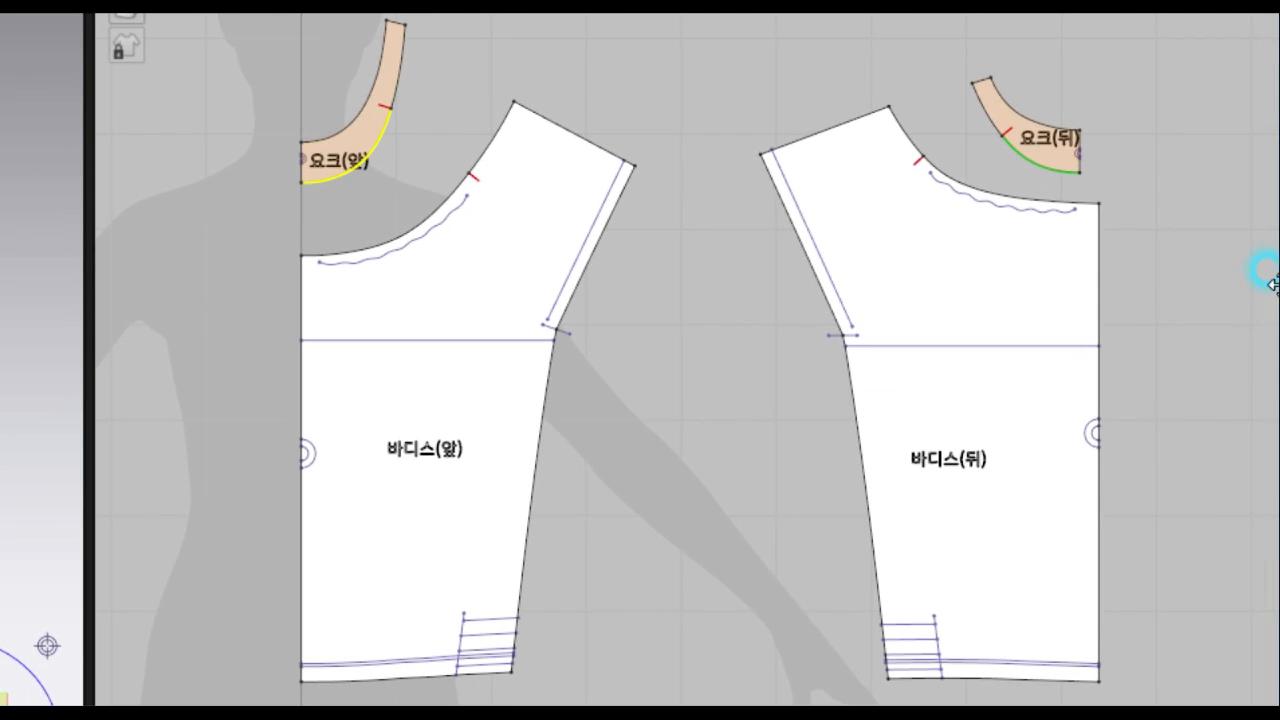
{"action": "left_click", "coordinate": [499, 619]}
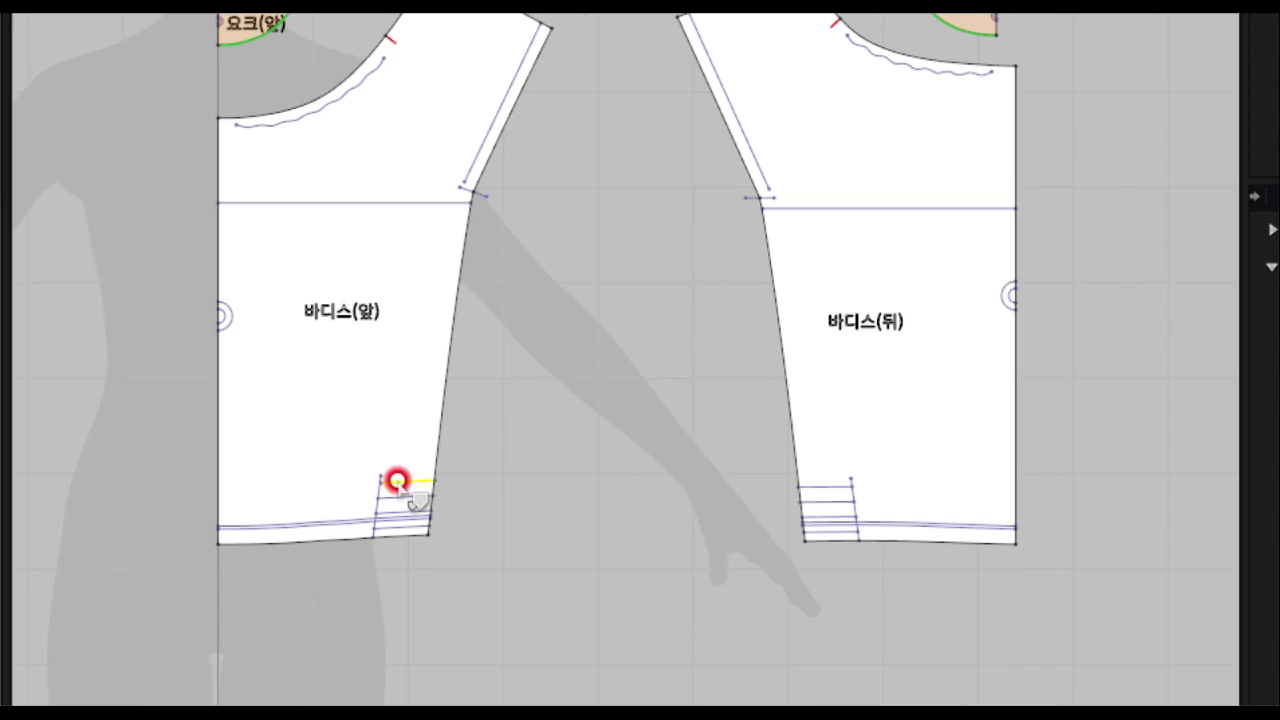
{"action": "left_click", "coordinate": [482, 618]}
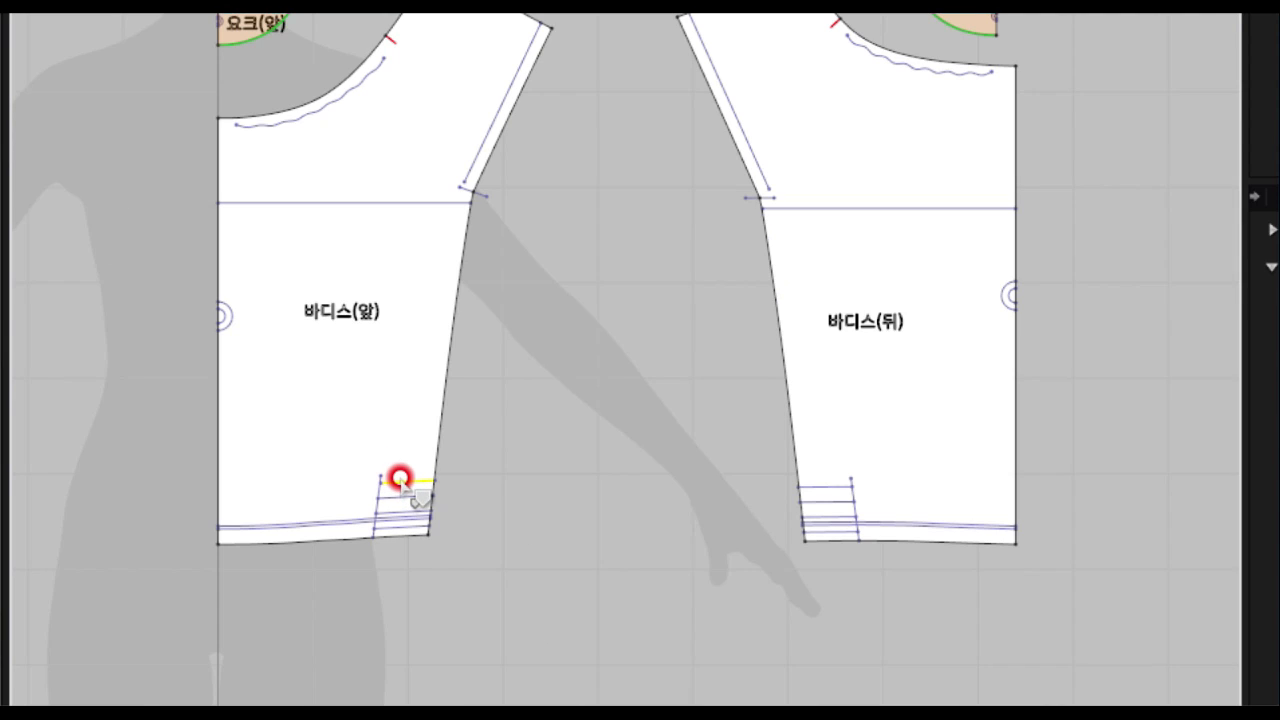
{"action": "right_click", "coordinate": [400, 478]}
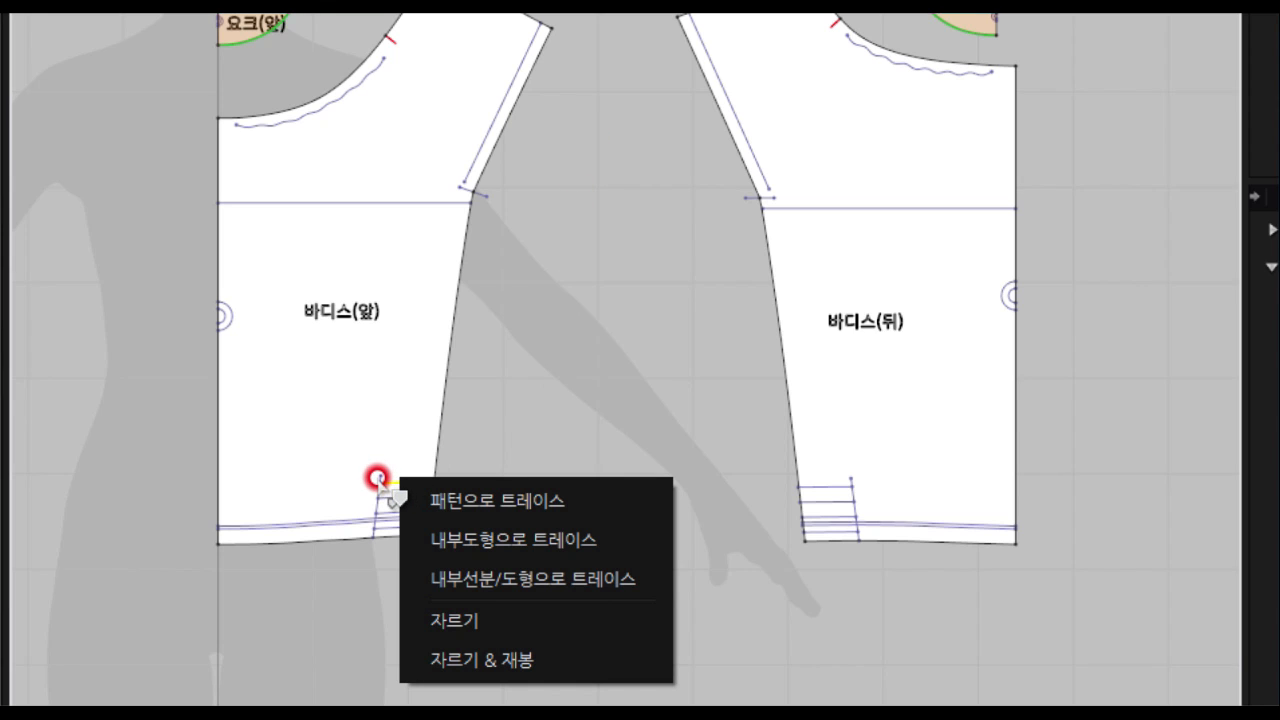
{"action": "left_click", "coordinate": [831, 481]}
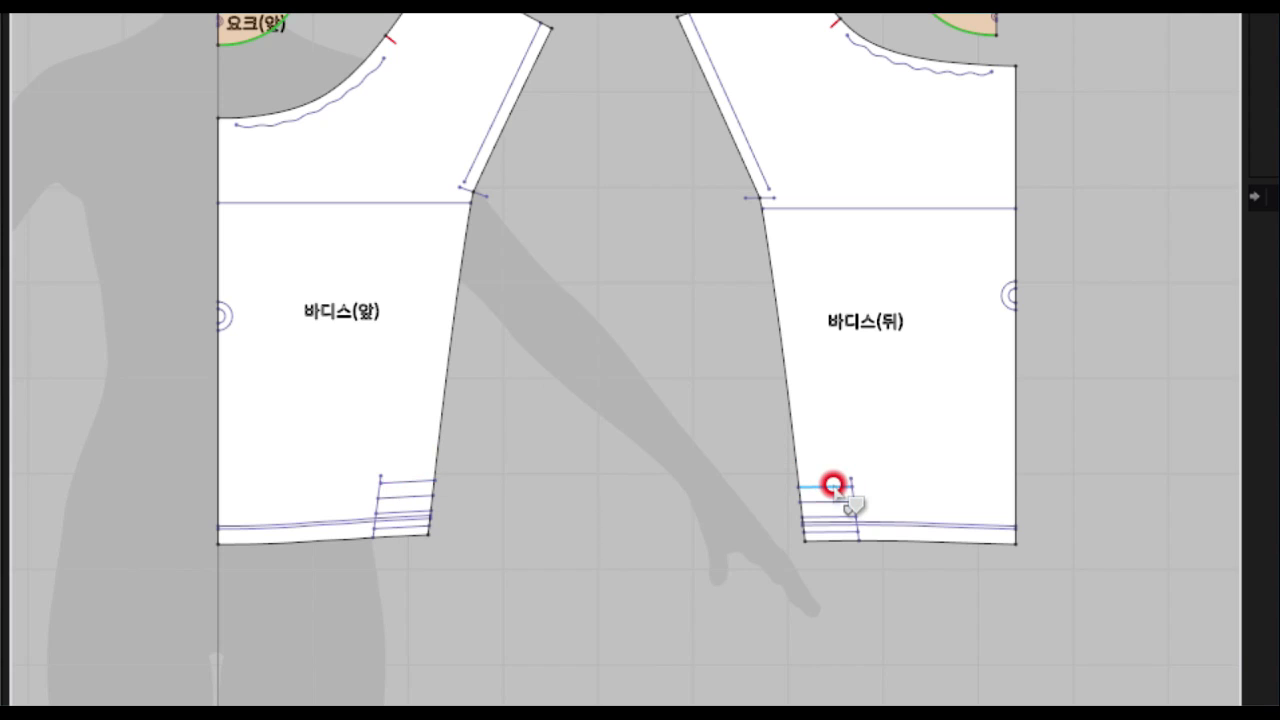
Trace the uppermost short baseline at the back bodice's side hem as an internal line
{"action": "left_click", "coordinate": [830, 487]}
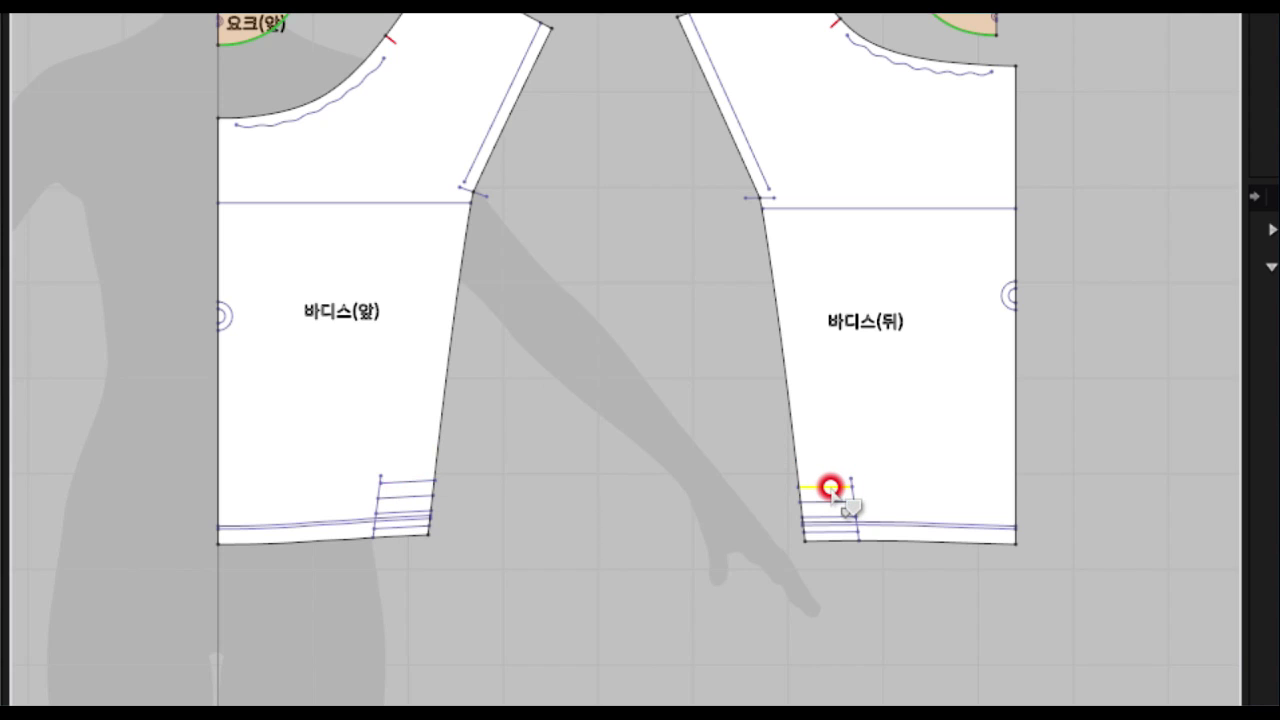
{"action": "right_click", "coordinate": [831, 487]}
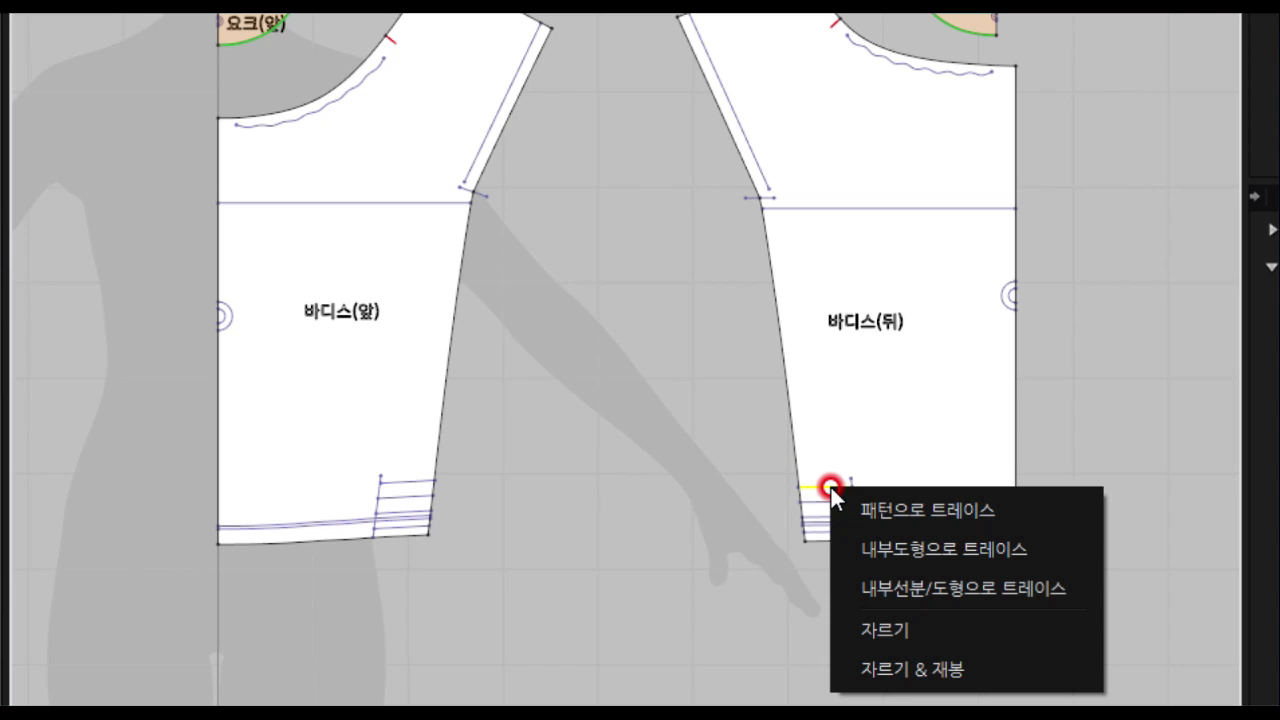
{"action": "left_click", "coordinate": [917, 587]}
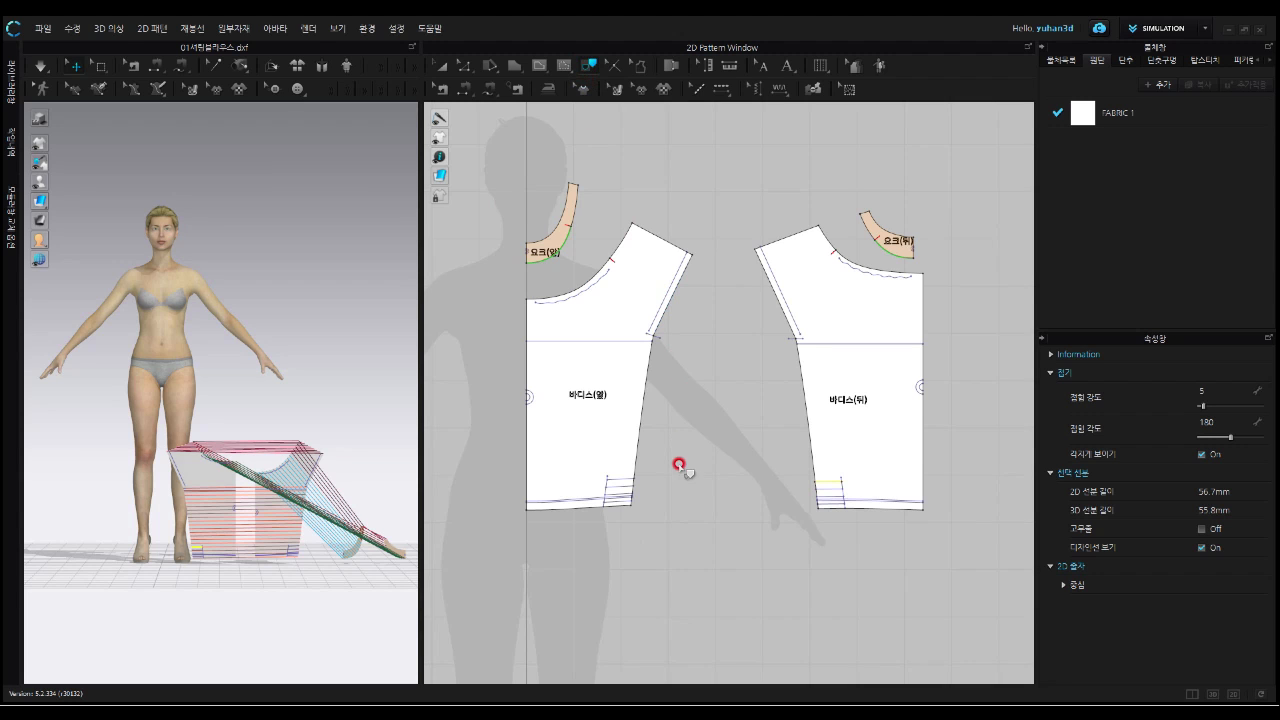
Trace the four short horizontal baselines at the side hem of both the front and back bodice as internal lines
{"action": "scroll", "coordinate": [688, 471], "scroll_direction": "up", "scroll_amount": 2}
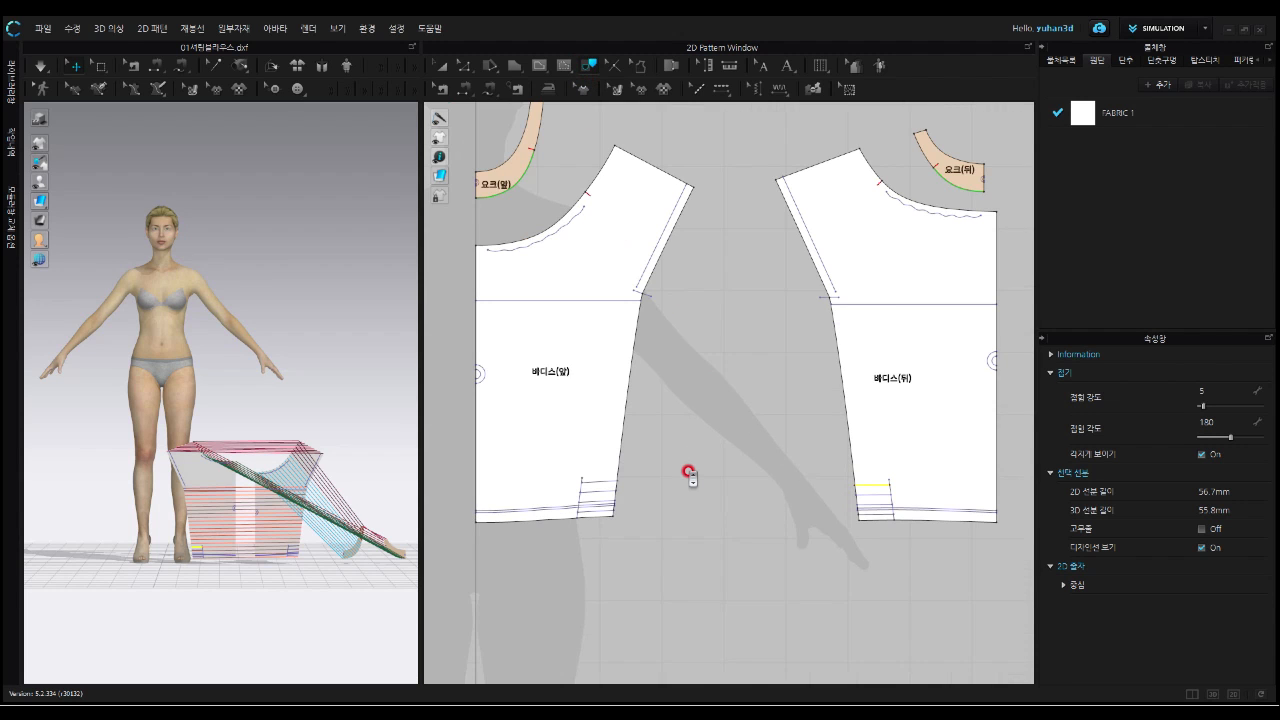
{"action": "scroll", "coordinate": [689, 472], "scroll_direction": "up", "scroll_amount": 2}
{"action": "scroll", "coordinate": [689, 472], "scroll_direction": "up", "scroll_amount": 1}
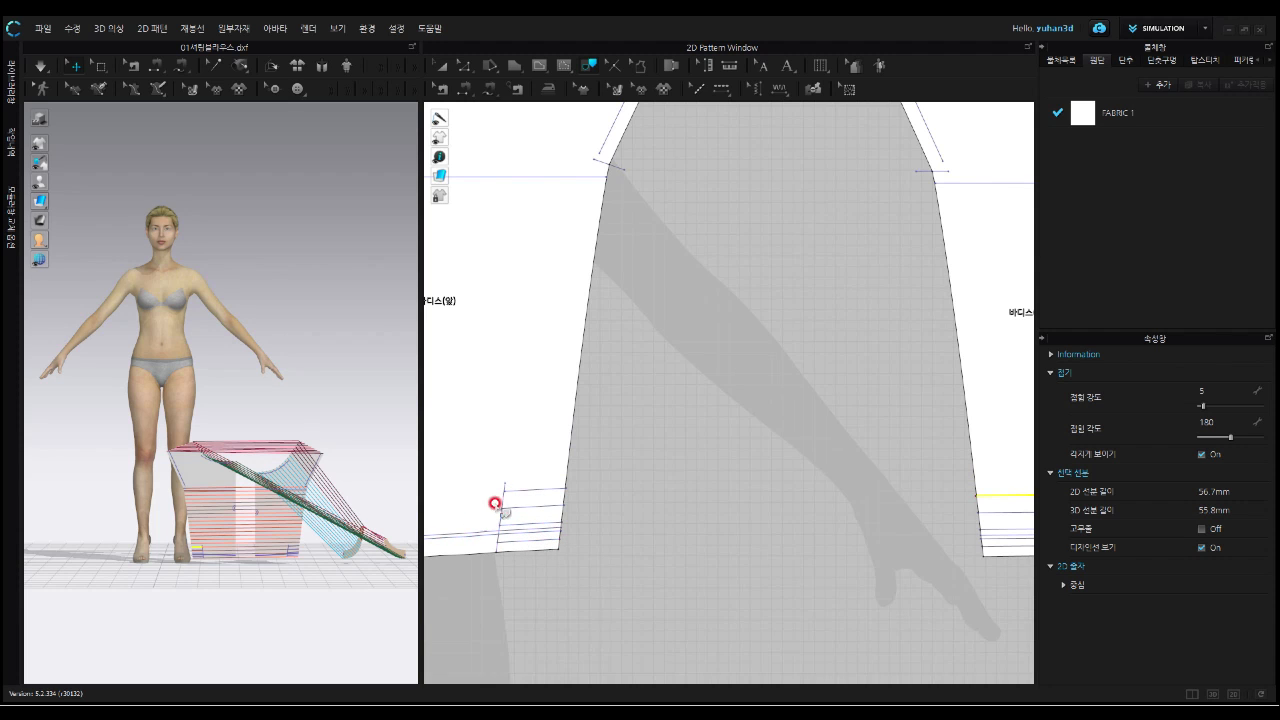
{"action": "middle_click_drag", "start_coordinate": [743, 519], "coordinate": [768, 520]}
{"action": "left_click", "coordinate": [568, 490]}
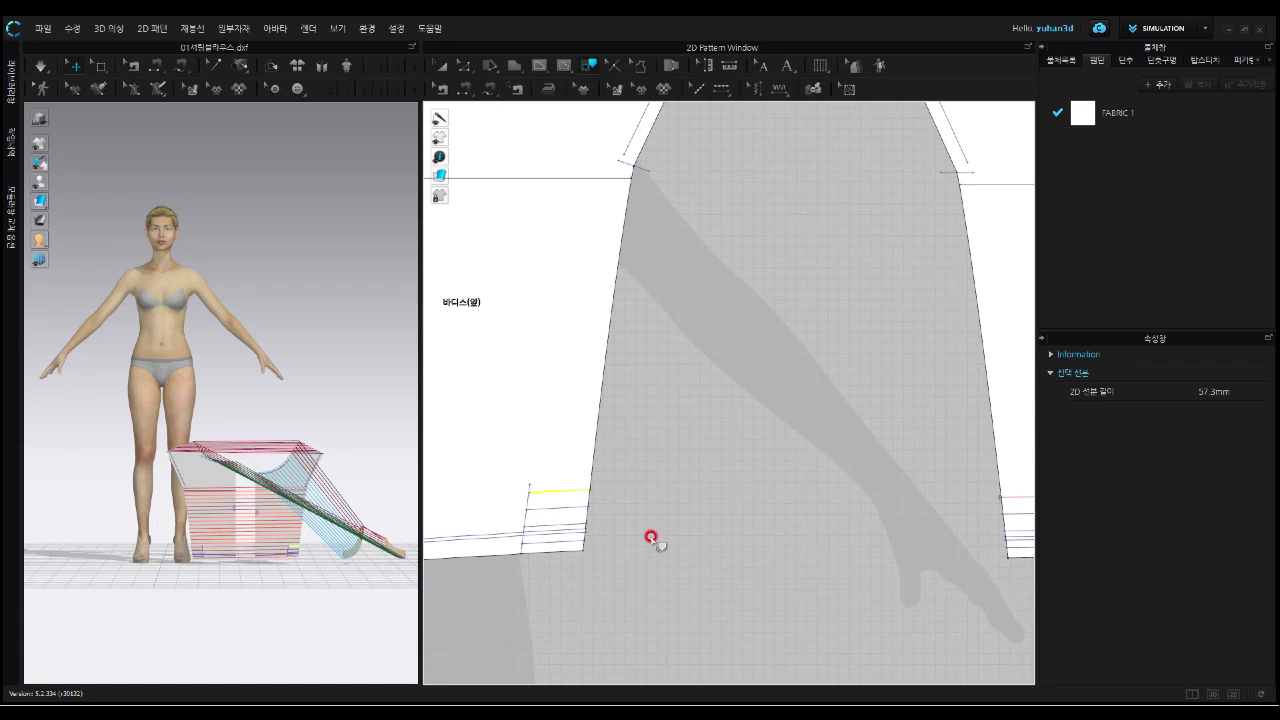
{"action": "left_click", "coordinate": [563, 507], "text": "shift"}
{"action": "left_click", "coordinate": [562, 522], "text": "shift"}
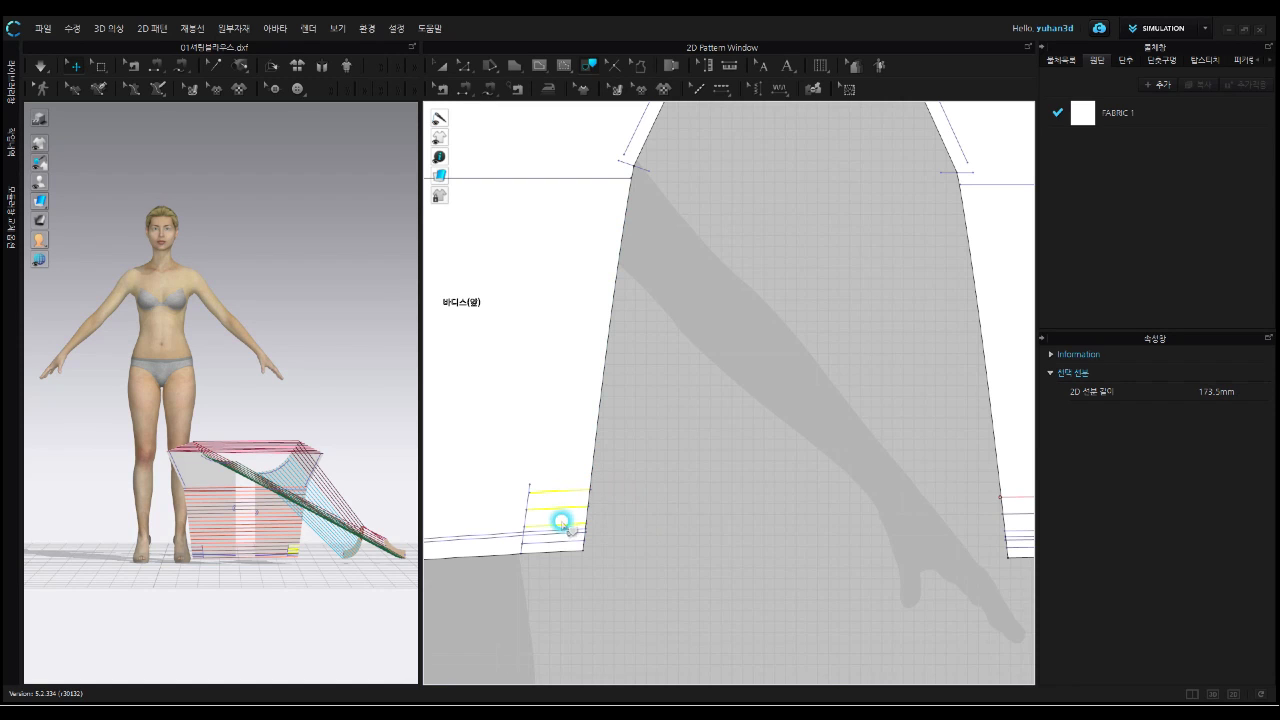
{"action": "left_click", "coordinate": [563, 541], "text": "shift"}
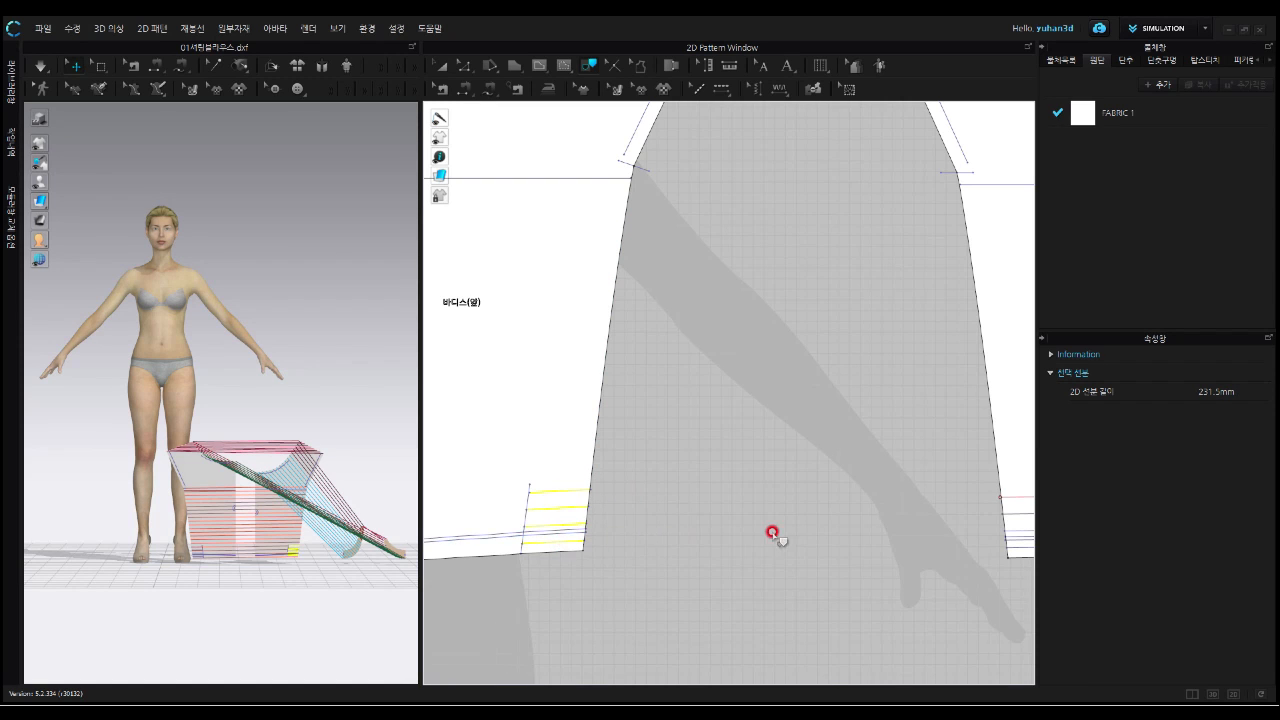
{"action": "right_click_drag", "start_coordinate": [876, 517], "coordinate": [654, 489]}
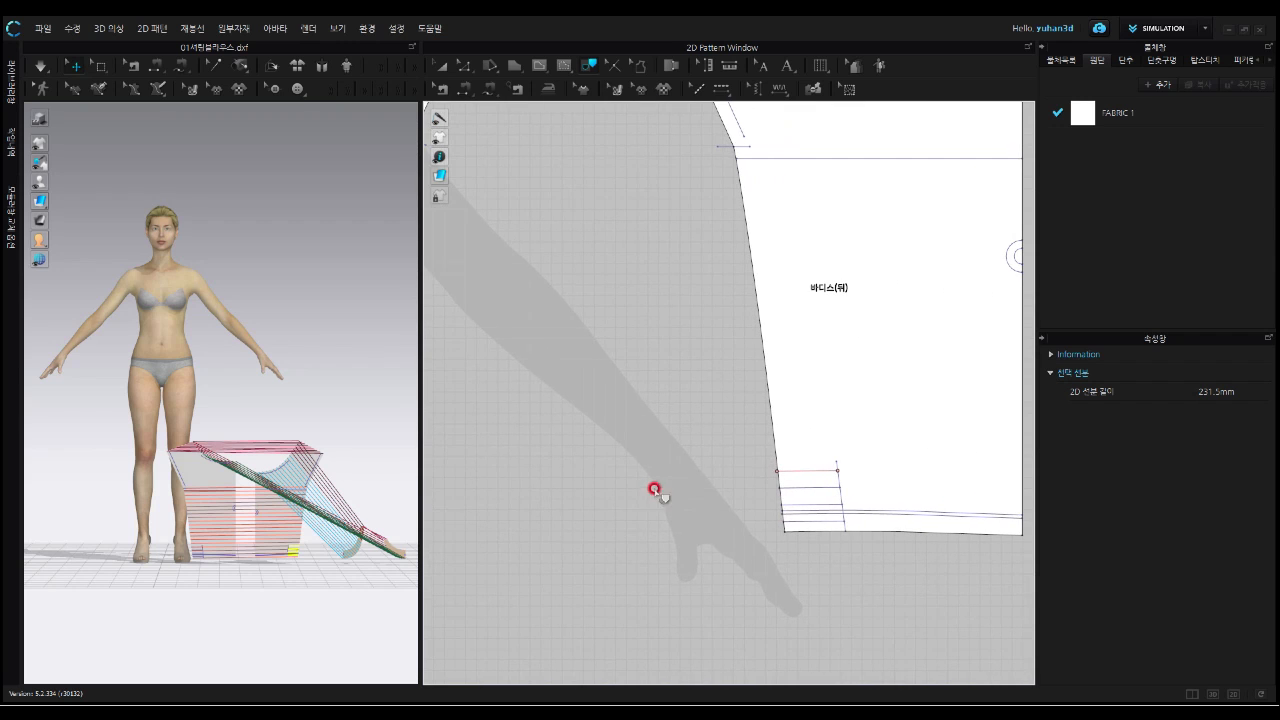
{"action": "left_click", "coordinate": [813, 470], "text": "shift"}
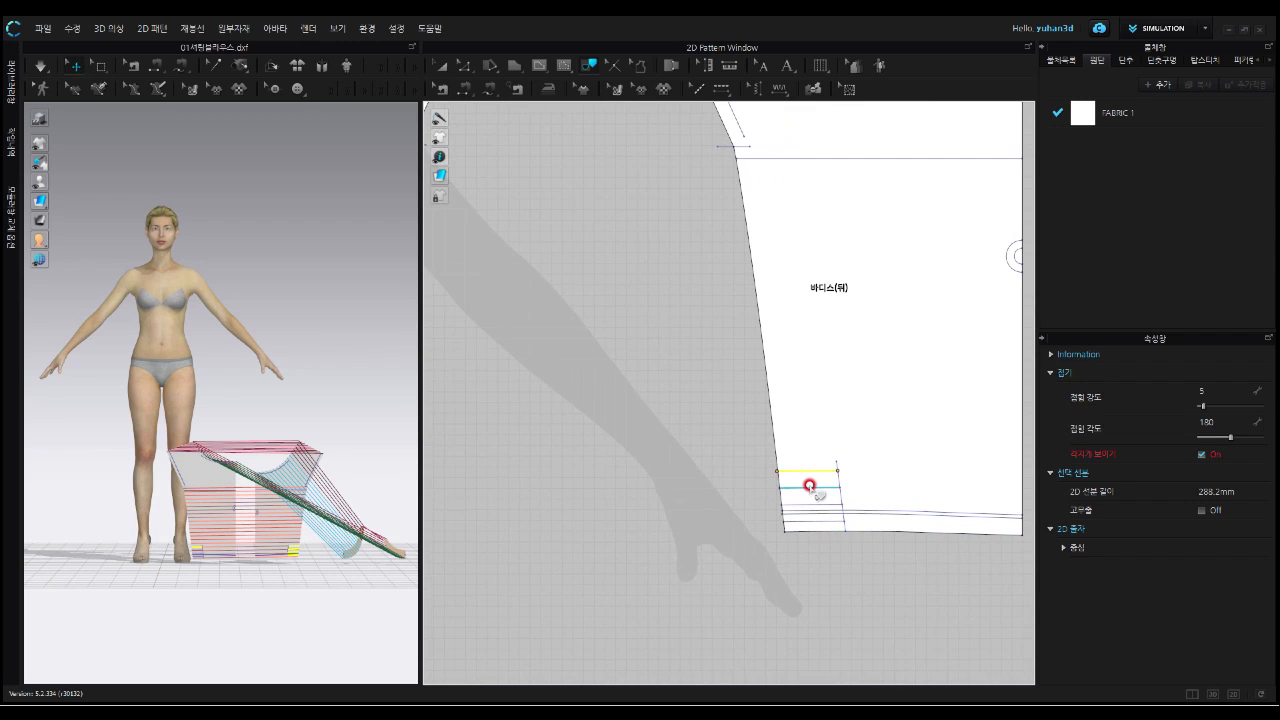
{"action": "left_click", "coordinate": [809, 487], "text": "shift"}
{"action": "left_click", "coordinate": [820, 504], "text": "shift"}
{"action": "left_click", "coordinate": [824, 521], "text": "shift"}
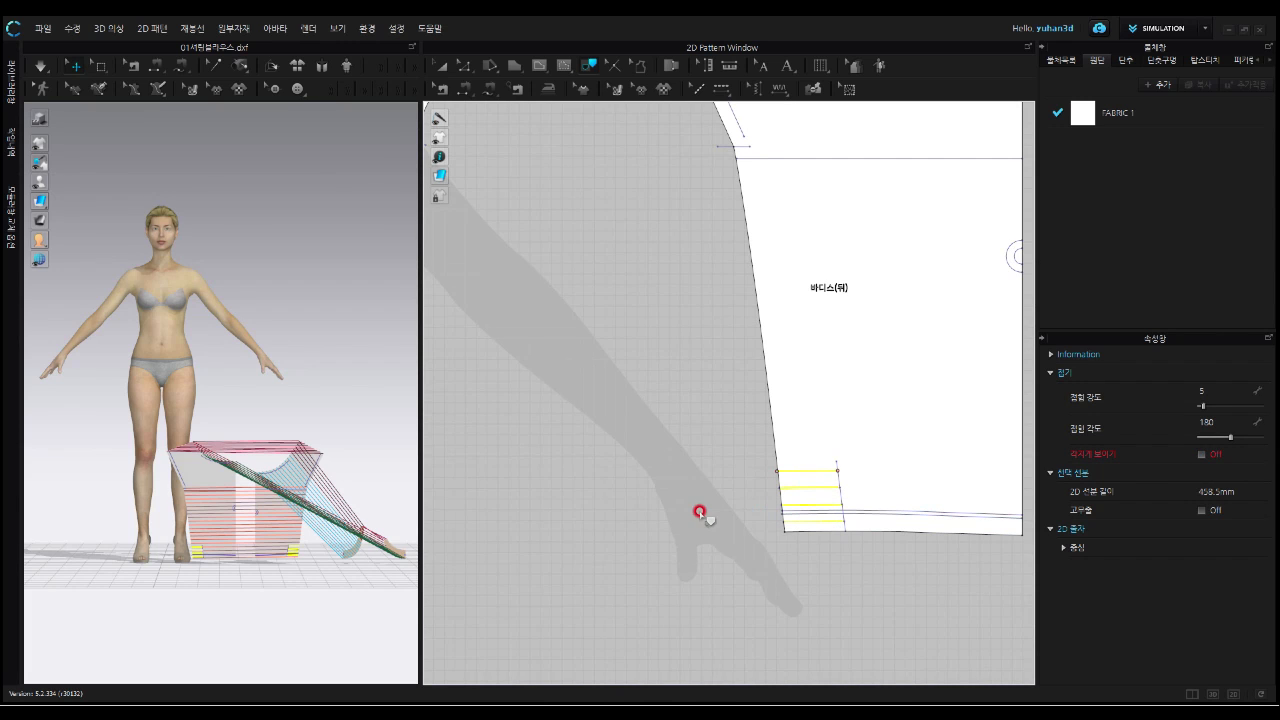
{"action": "scroll", "coordinate": [652, 505], "scroll_direction": "down", "scroll_amount": 3}
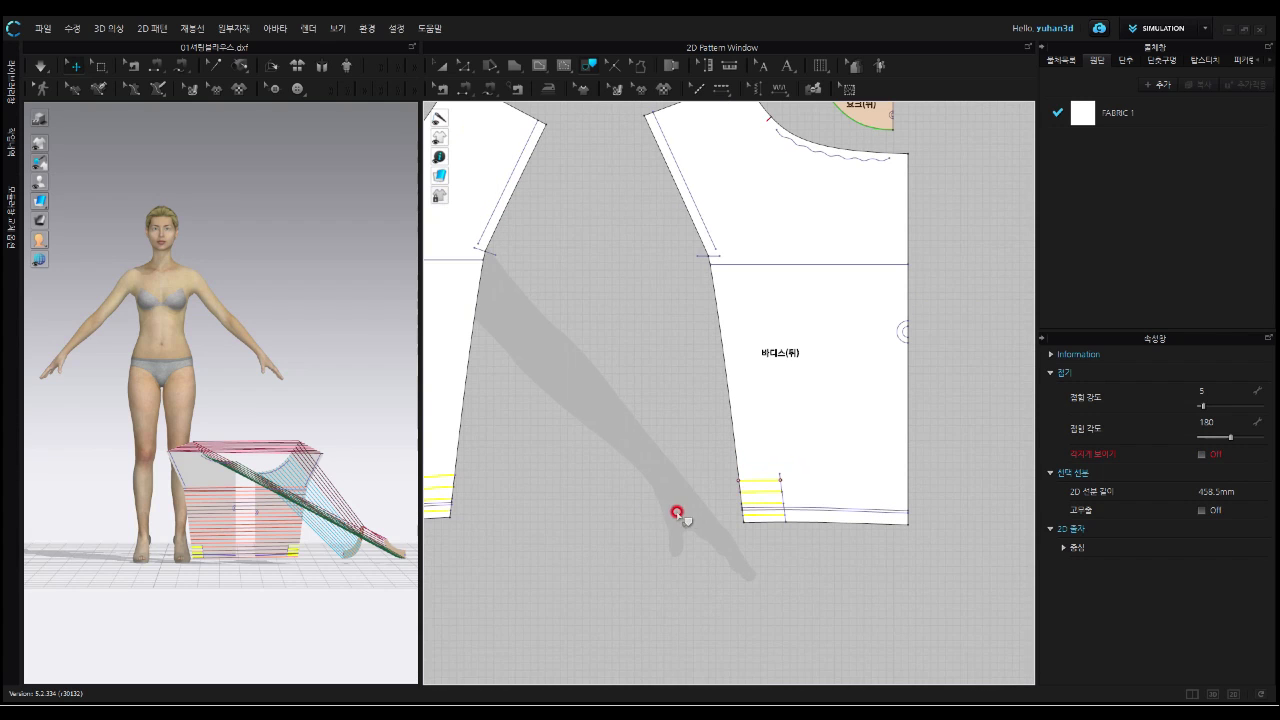
{"action": "right_click_drag", "start_coordinate": [644, 507], "coordinate": [734, 505]}
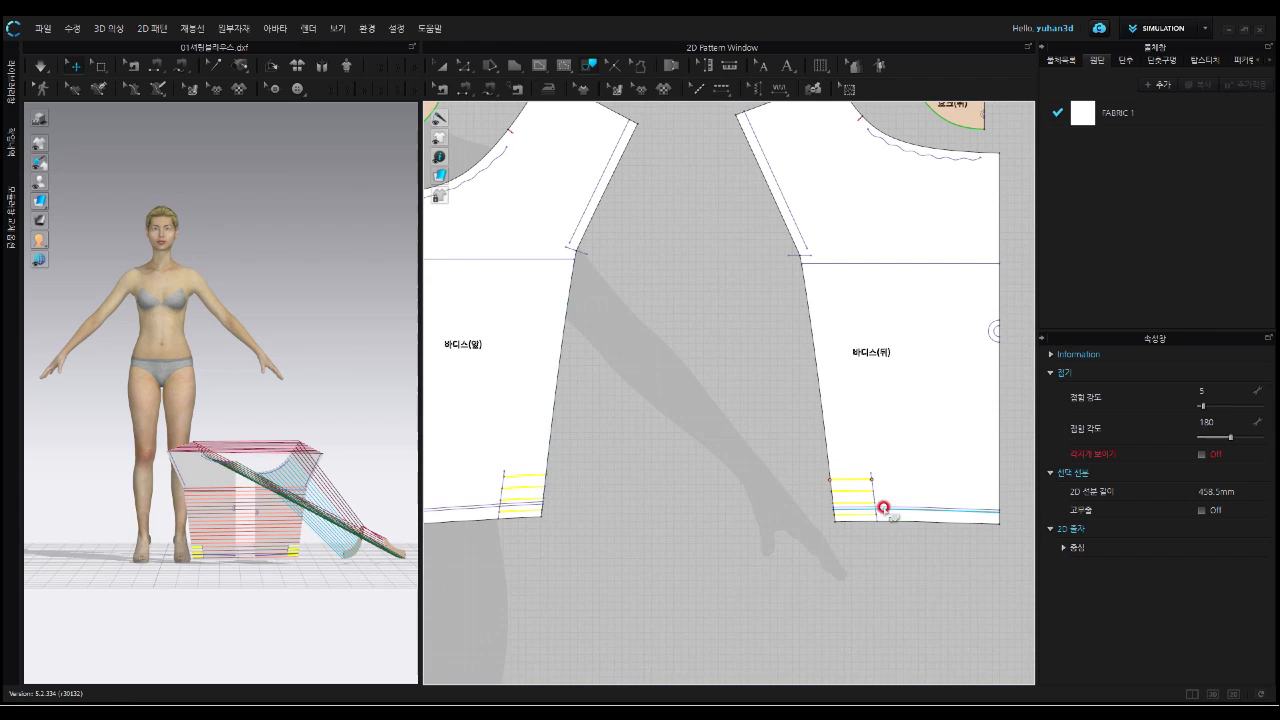
{"action": "right_click", "coordinate": [537, 476]}
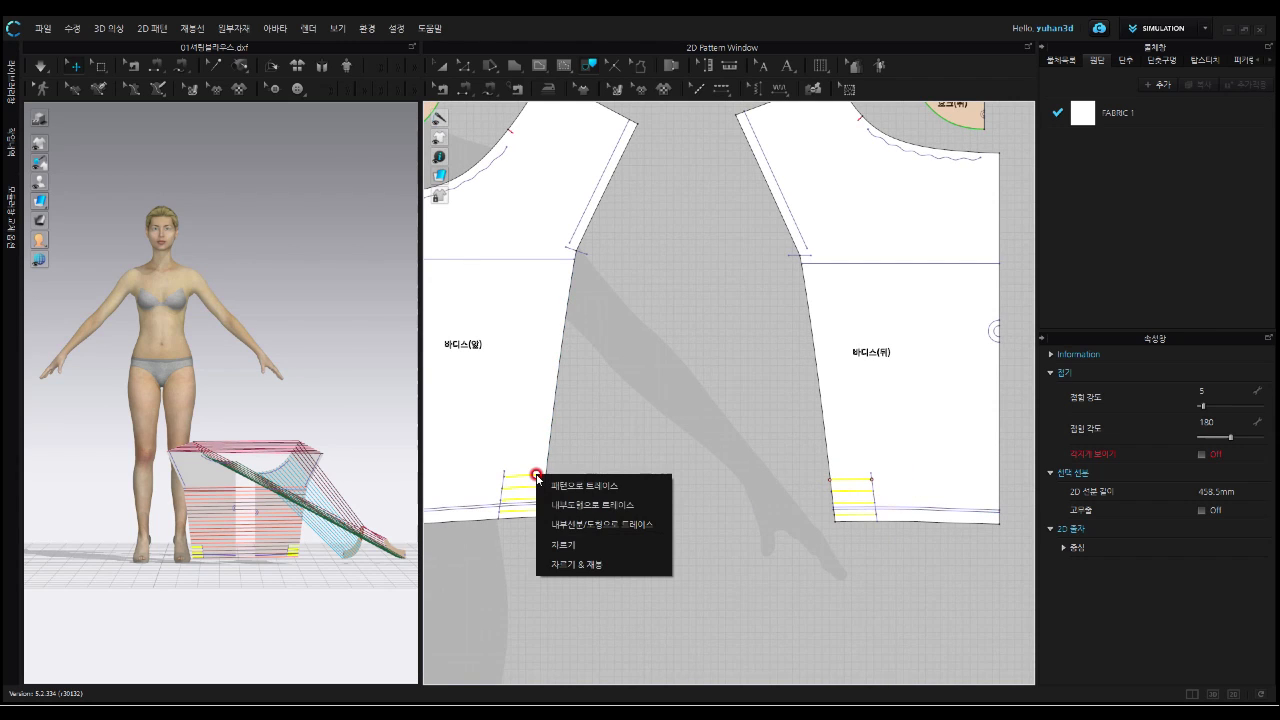
{"action": "left_click", "coordinate": [607, 528]}
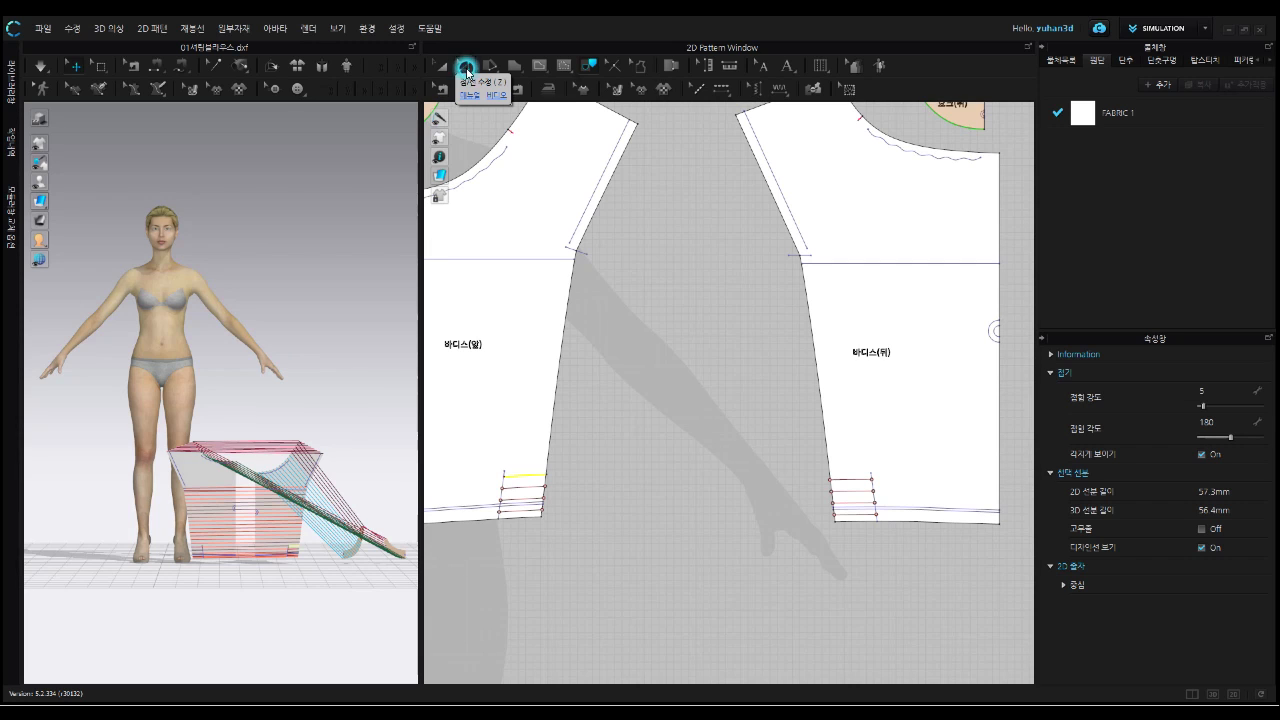
Select all four traced horizontal lines at the front bodice's side hem with the Edit Point/Line tool
{"action": "left_click", "coordinate": [466, 67]}
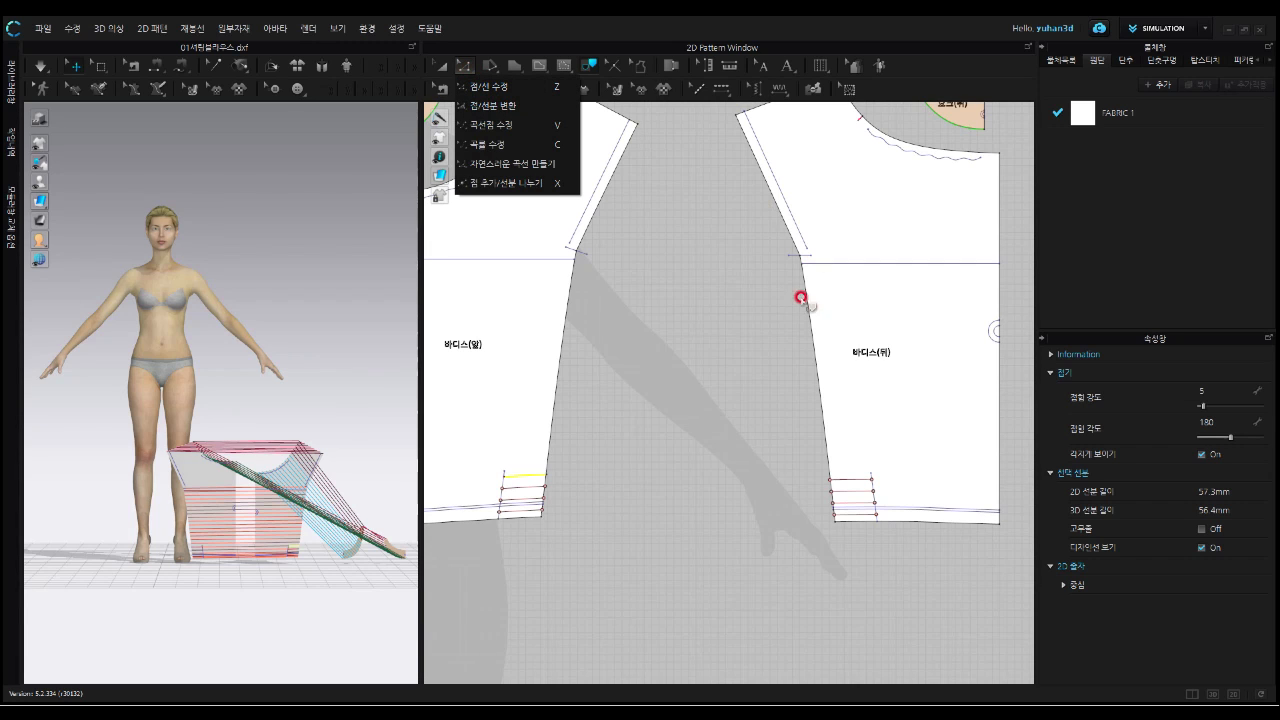
{"action": "left_click", "coordinate": [466, 84]}
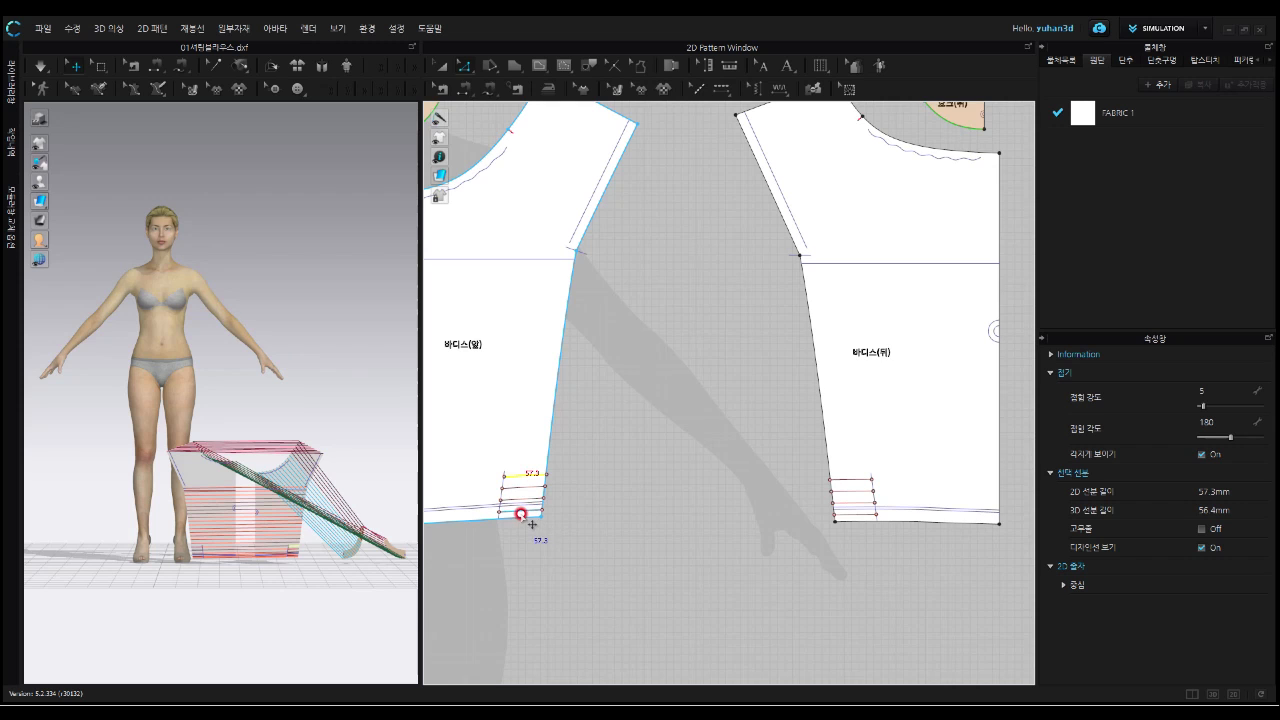
{"action": "scroll", "coordinate": [521, 514], "scroll_direction": "up", "scroll_amount": 3}
{"action": "scroll", "coordinate": [525, 500], "scroll_direction": "up", "scroll_amount": 3}
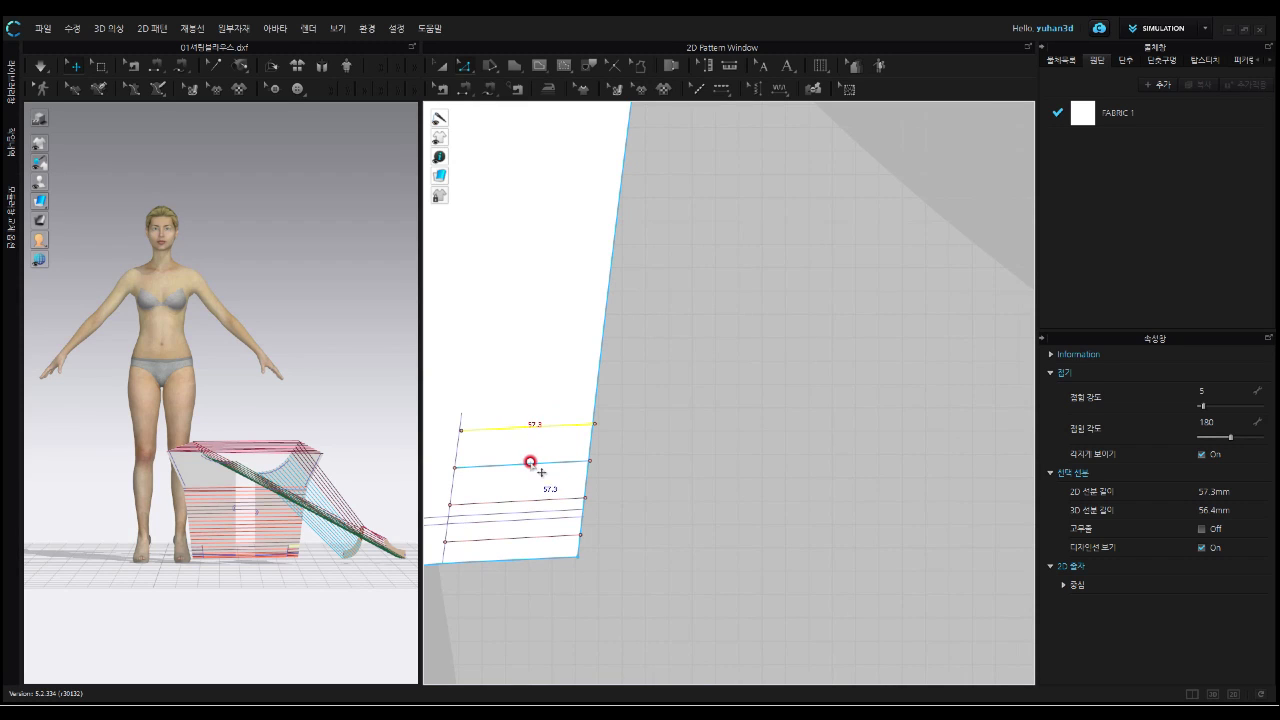
{"action": "left_click", "coordinate": [530, 463]}
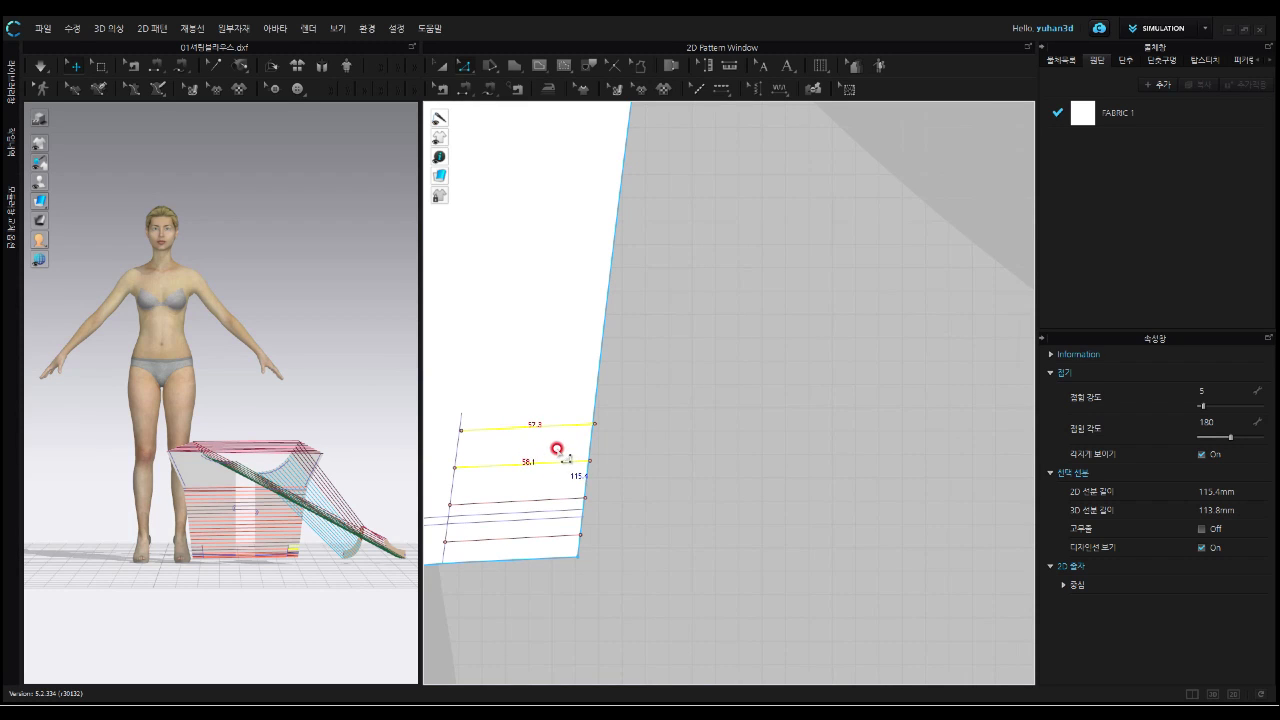
{"action": "left_click", "coordinate": [530, 504]}
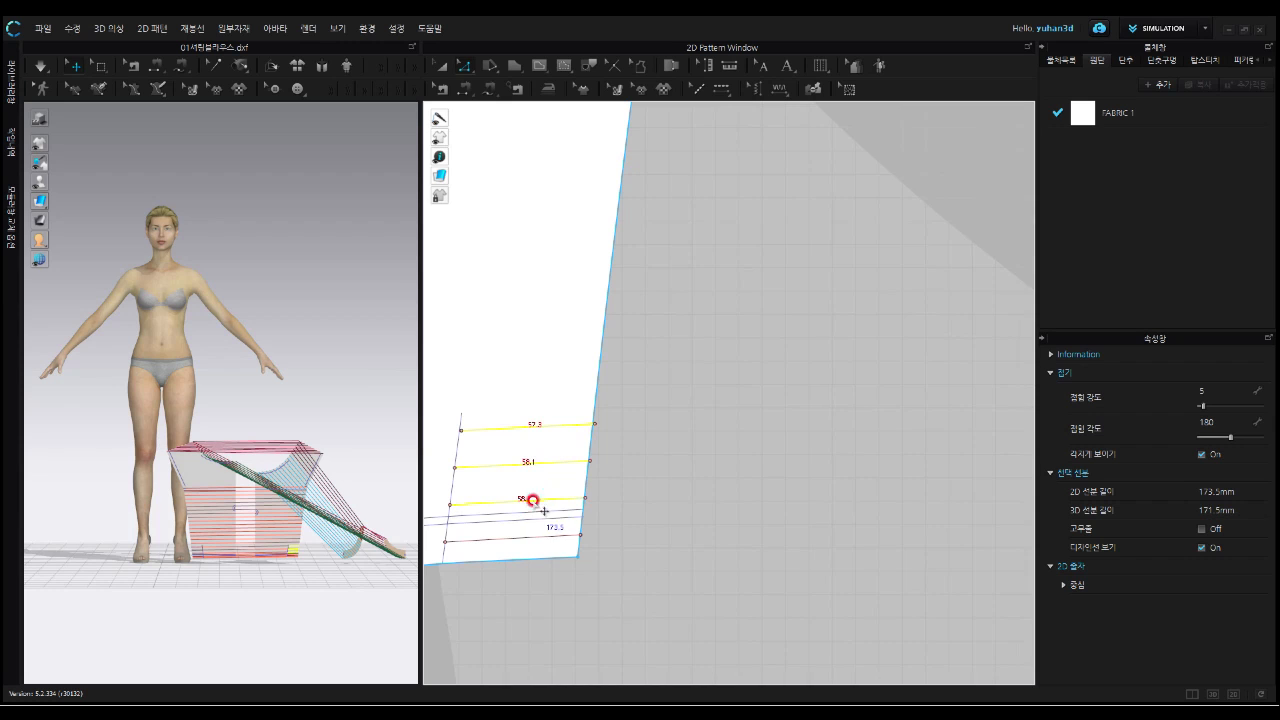
{"action": "left_click", "coordinate": [538, 538]}
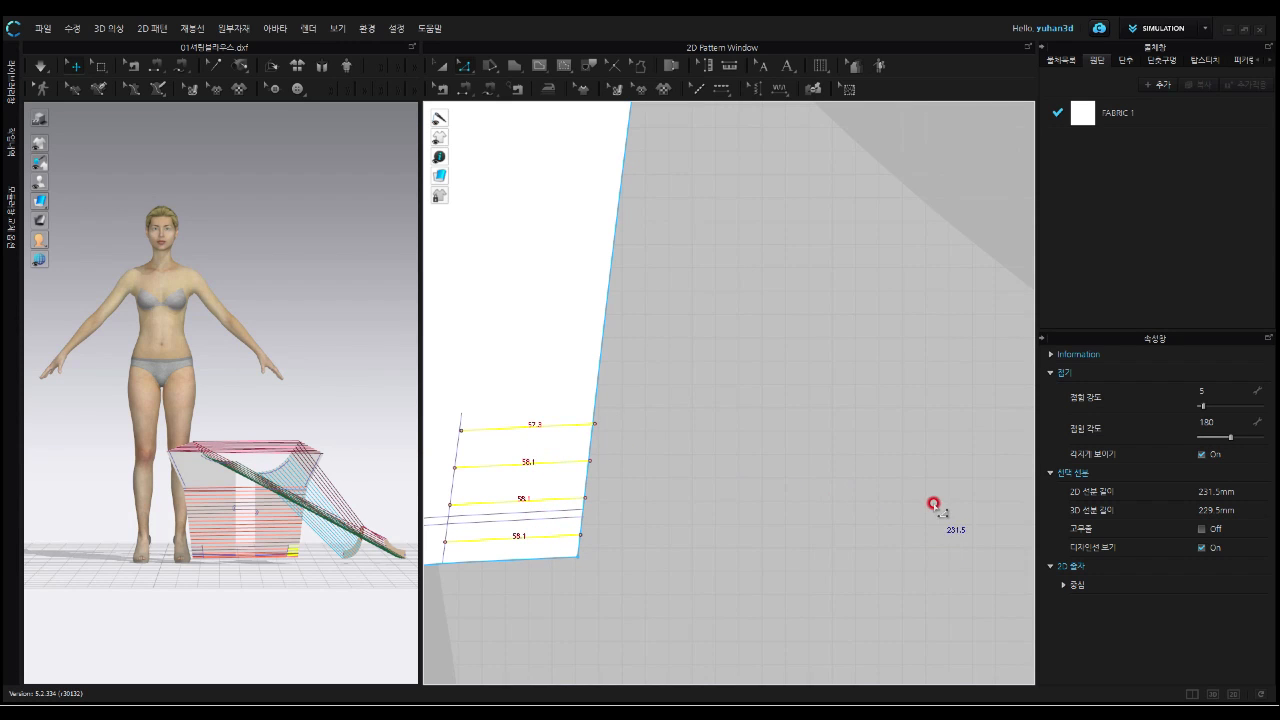
Try to add the uppermost traced line at the back bodice's side hem to the selection
{"action": "middle_click_drag", "start_coordinate": [964, 505], "coordinate": [589, 514]}
{"action": "middle_click_drag", "start_coordinate": [962, 518], "coordinate": [634, 486]}
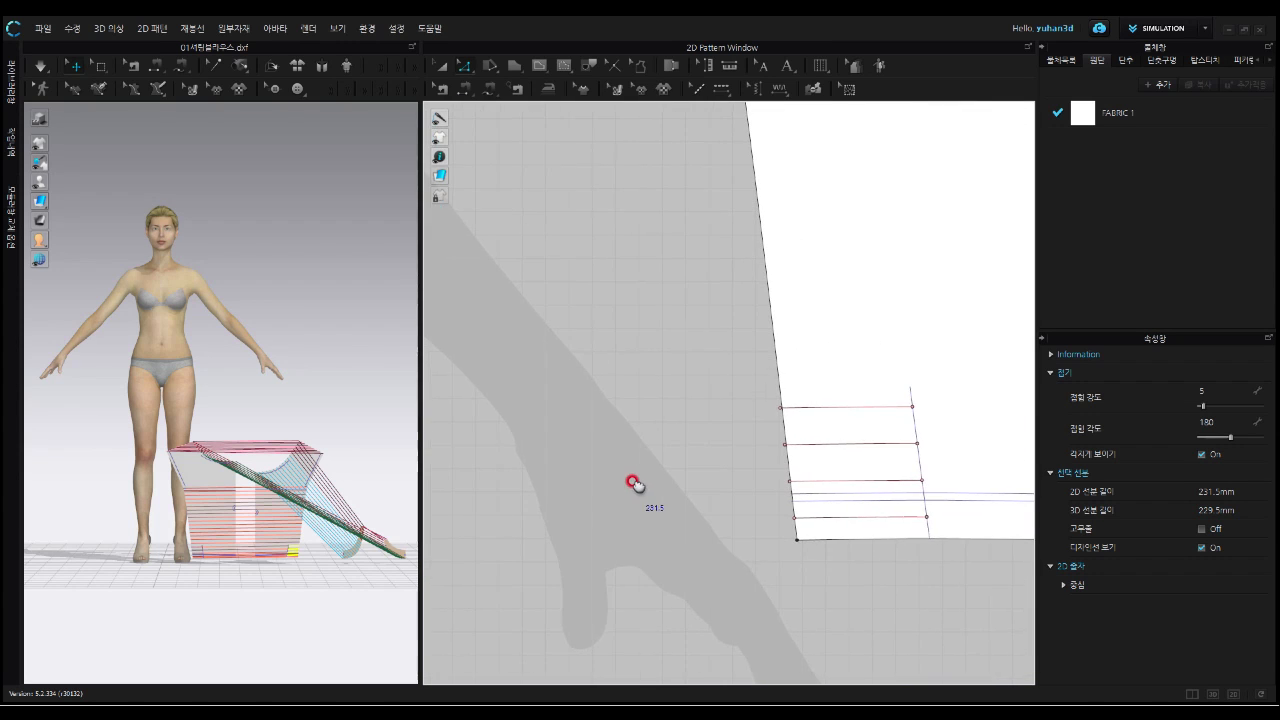
{"action": "left_click", "coordinate": [877, 408]}
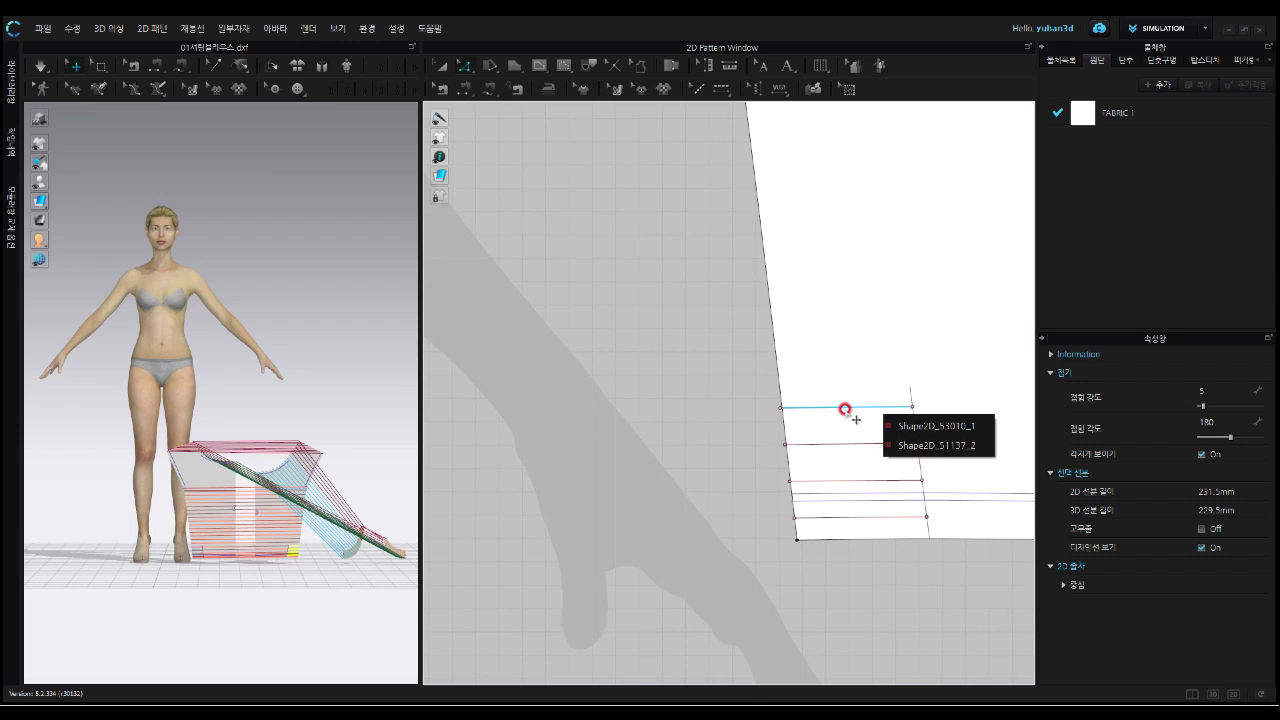
{"action": "left_click", "coordinate": [852, 415]}
{"action": "left_click", "coordinate": [844, 407]}
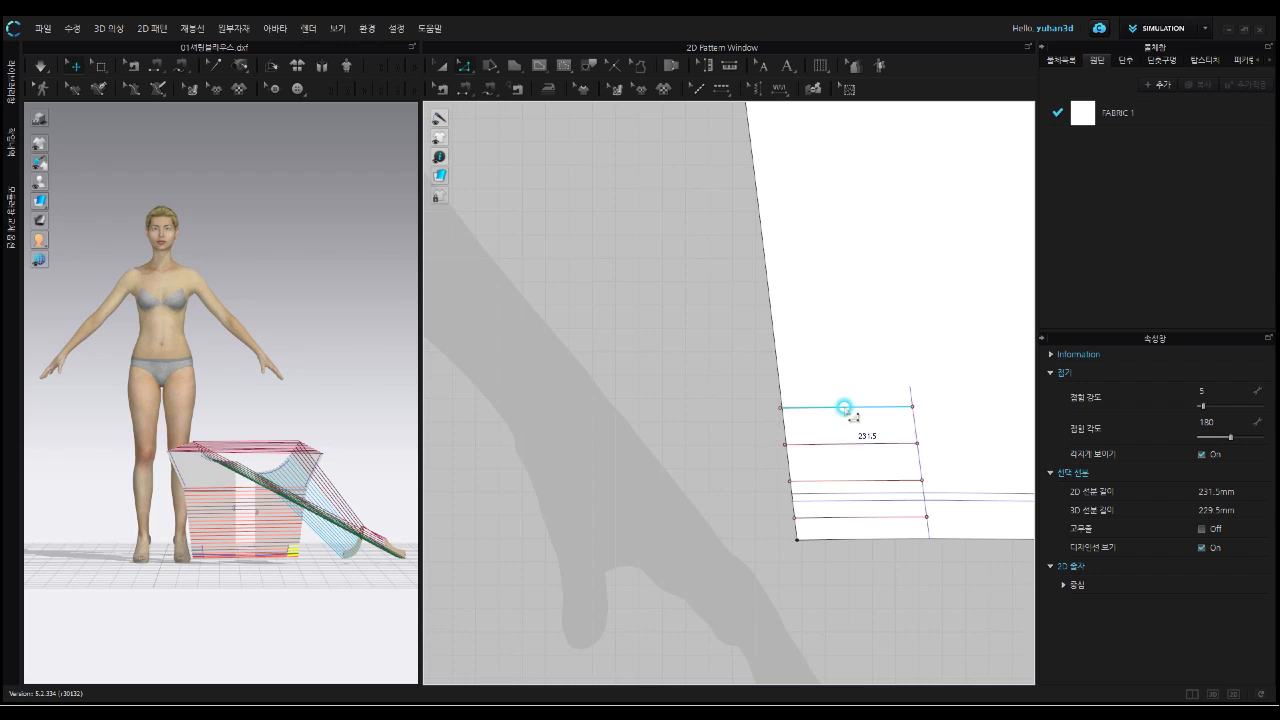
{"action": "middle_click_drag", "start_coordinate": [578, 508], "coordinate": [899, 468]}
{"action": "middle_click_drag", "start_coordinate": [686, 503], "coordinate": [917, 494]}
{"action": "middle_click_drag", "start_coordinate": [633, 511], "coordinate": [894, 537]}
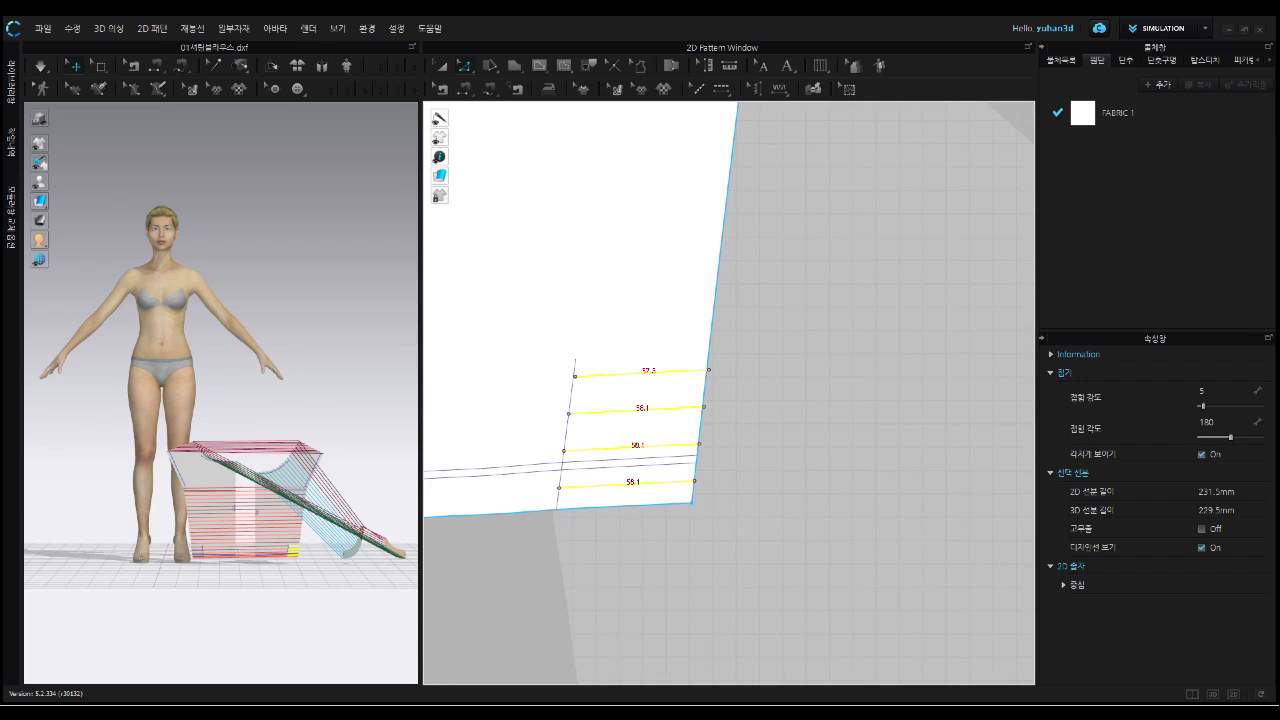
Turn on elastic for the four selected internal lines at the front bodice's side hem
{"action": "left_click", "coordinate": [1032, 377]}
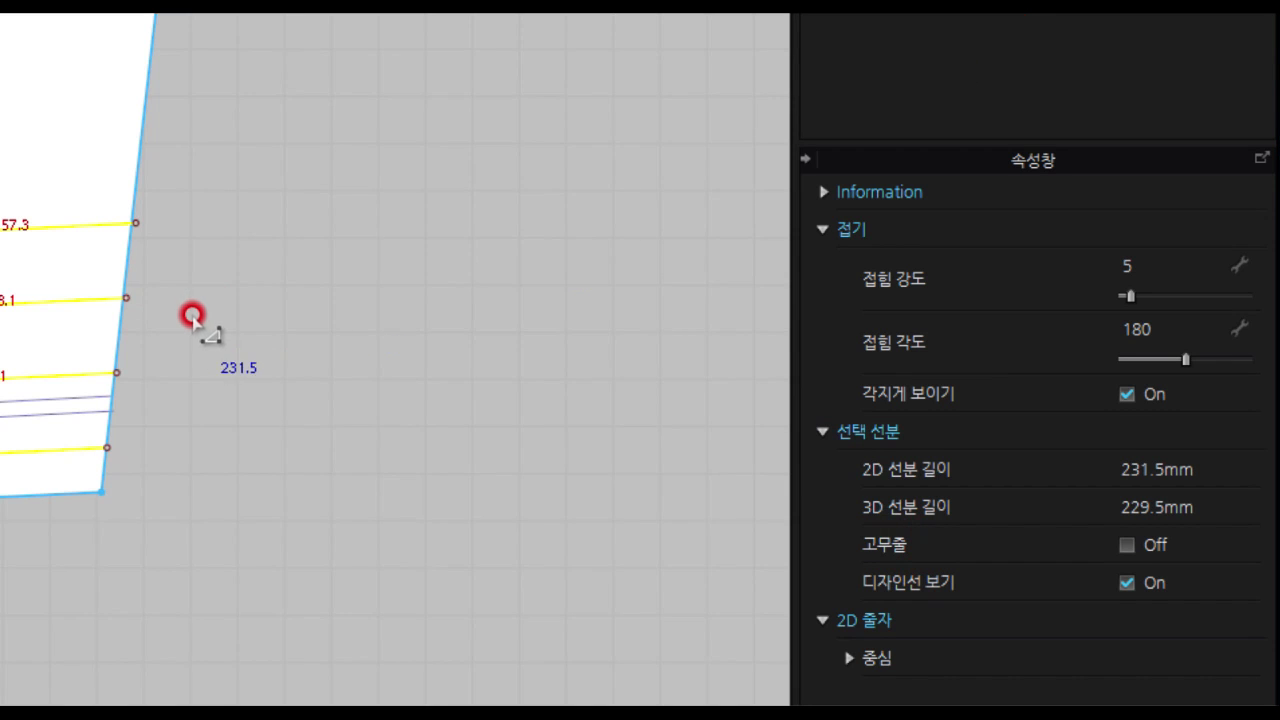
{"action": "middle_click_drag", "start_coordinate": [192, 316], "coordinate": [651, 320]}
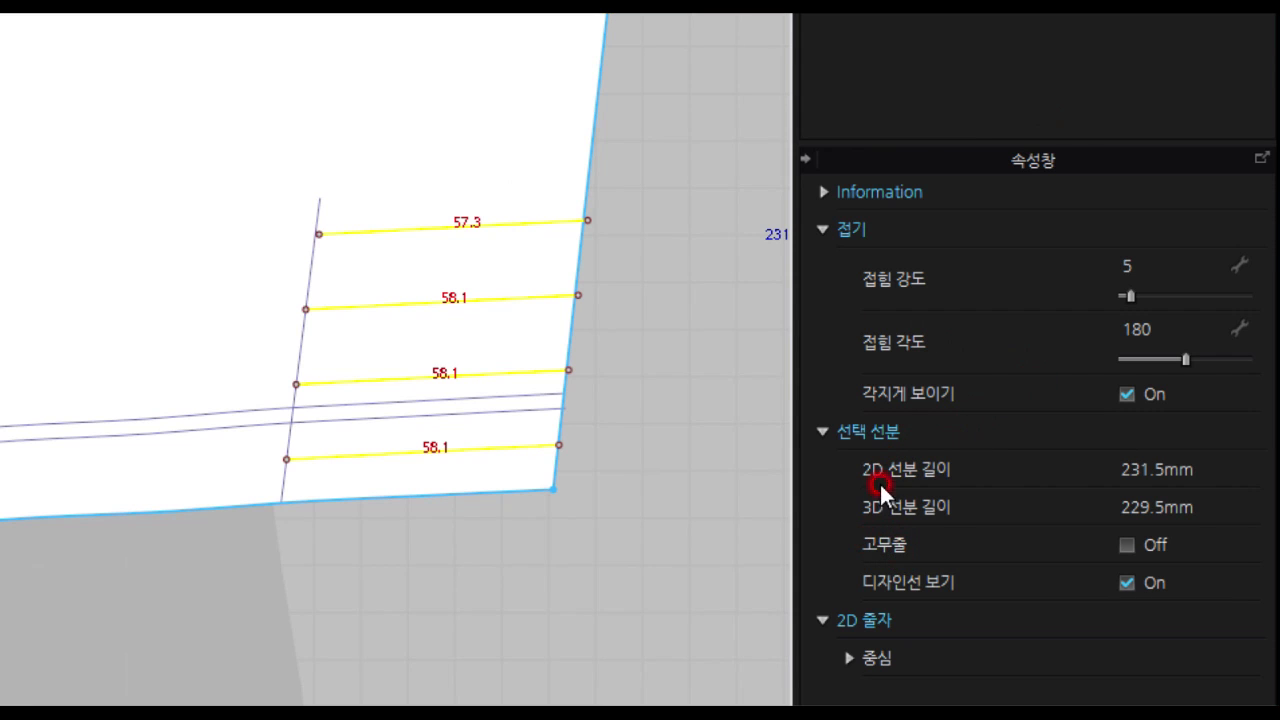
{"action": "left_click", "coordinate": [1129, 545]}
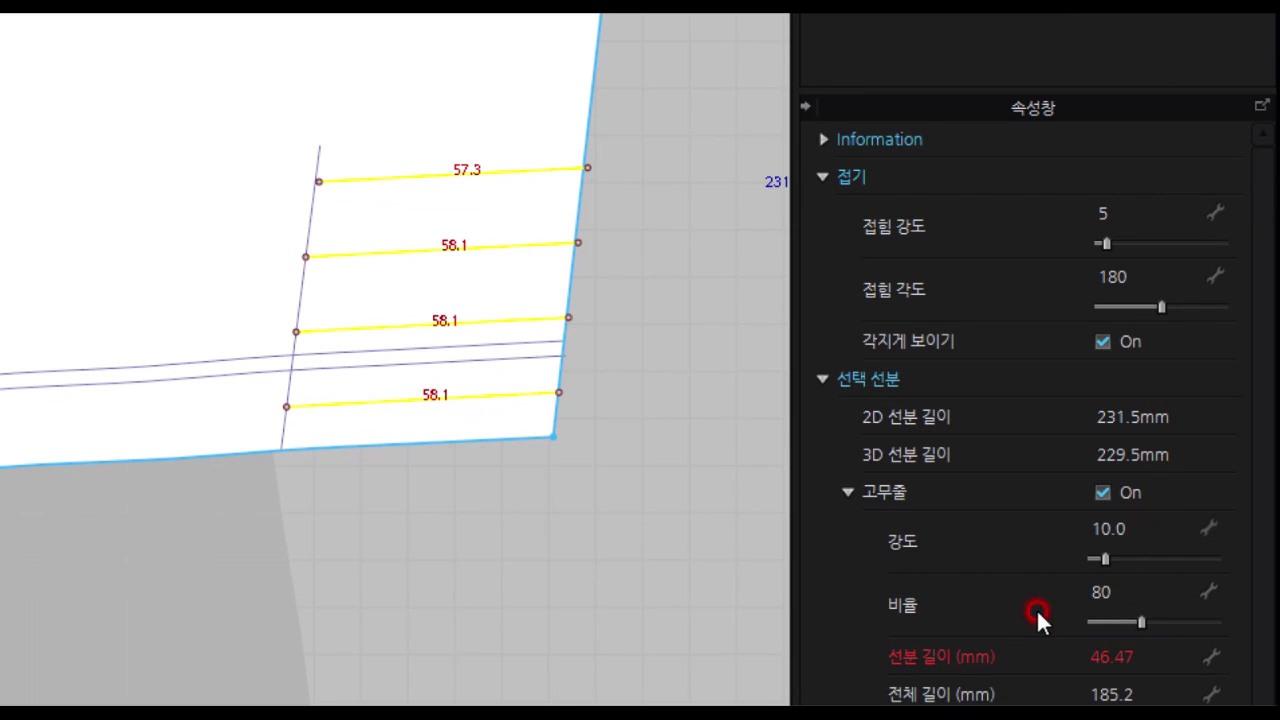
Set the elastic ratio to 50 for the four selected internal lines at the front bodice's side hem
{"action": "left_click", "coordinate": [1108, 529]}
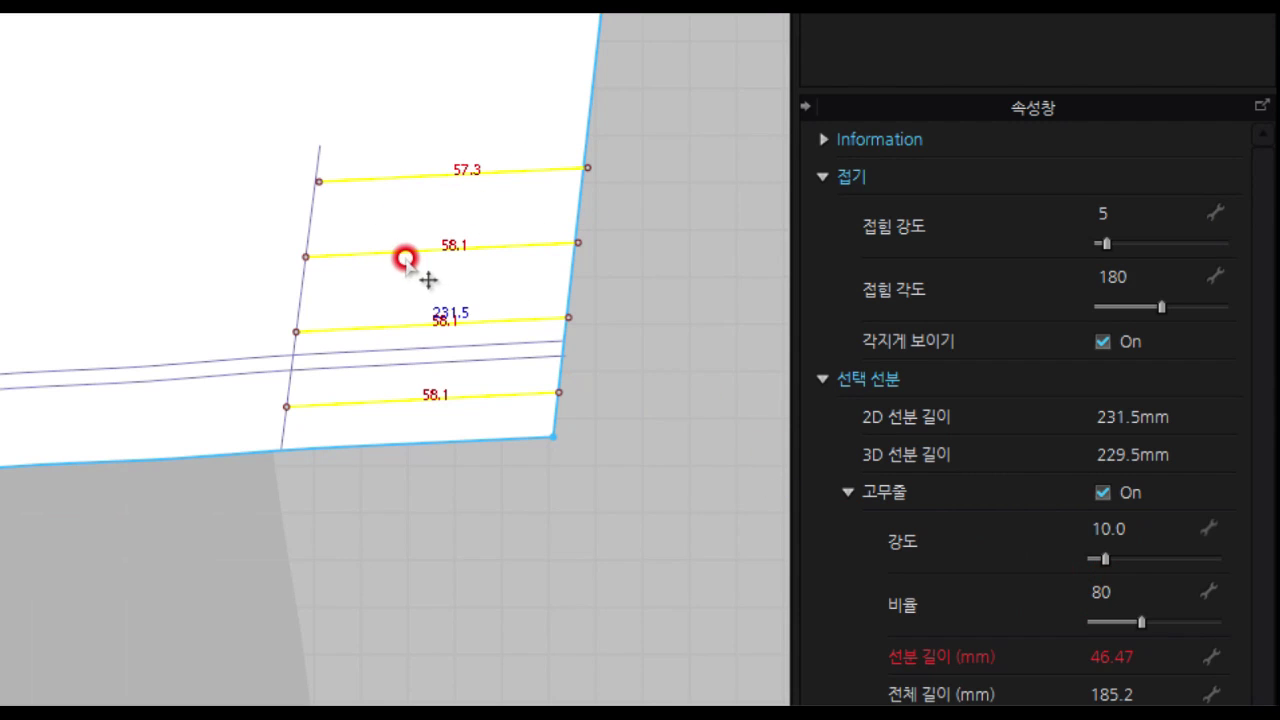
{"action": "left_click", "coordinate": [1102, 588]}
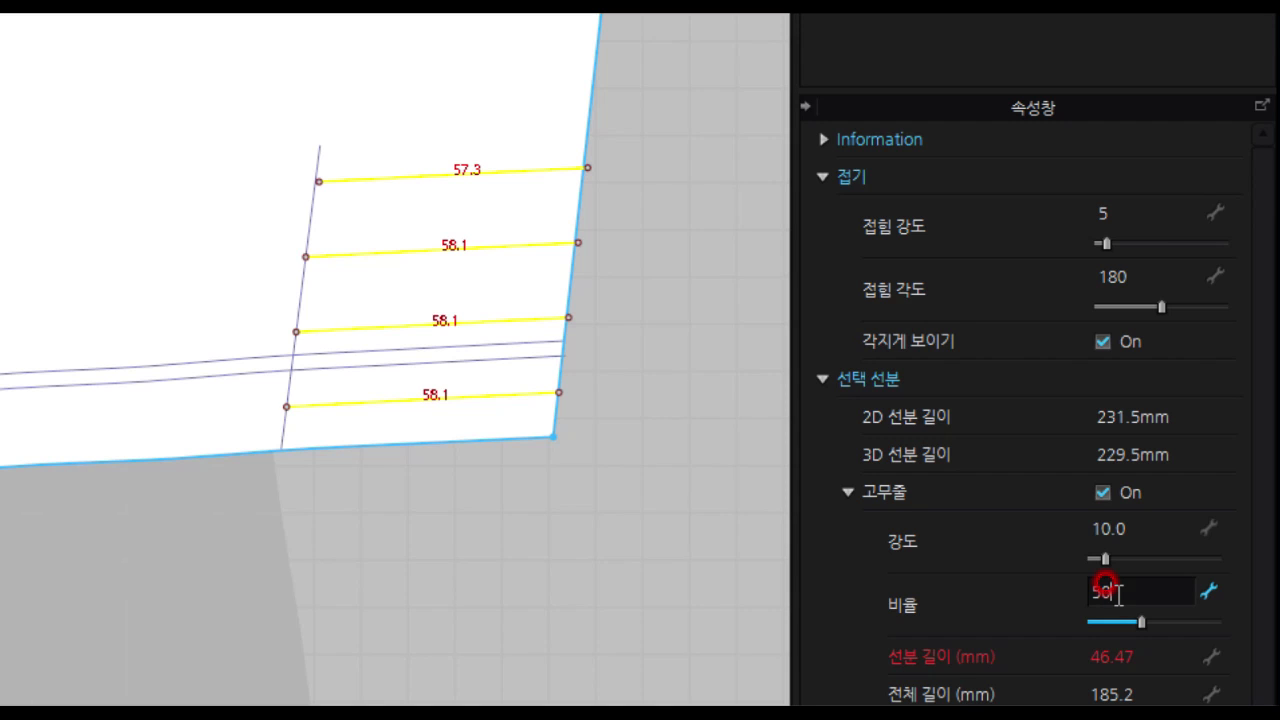
{"action": "key", "text": "Return"}
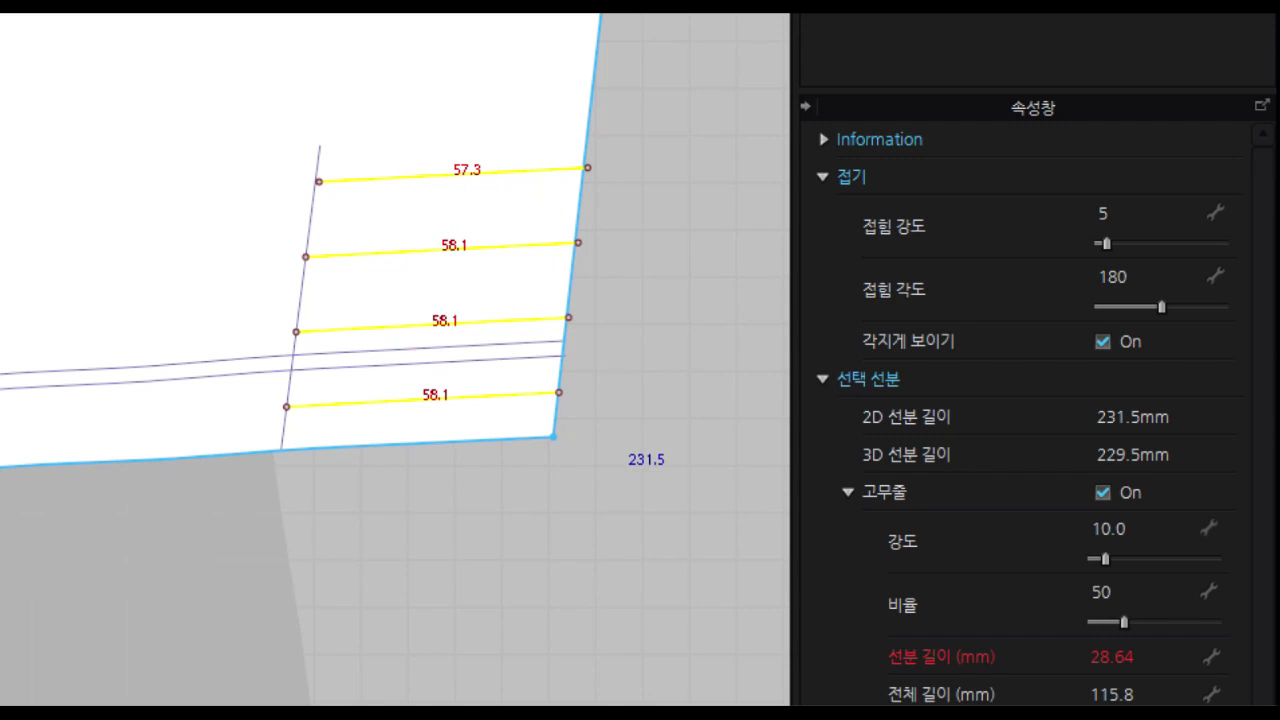
Select the lower three internal lines at the back bodice's side hem, leaving out the uppermost one
{"action": "middle_click_drag", "start_coordinate": [623, 359], "coordinate": [151, 417]}
{"action": "middle_click_drag", "start_coordinate": [443, 379], "coordinate": [195, 369]}
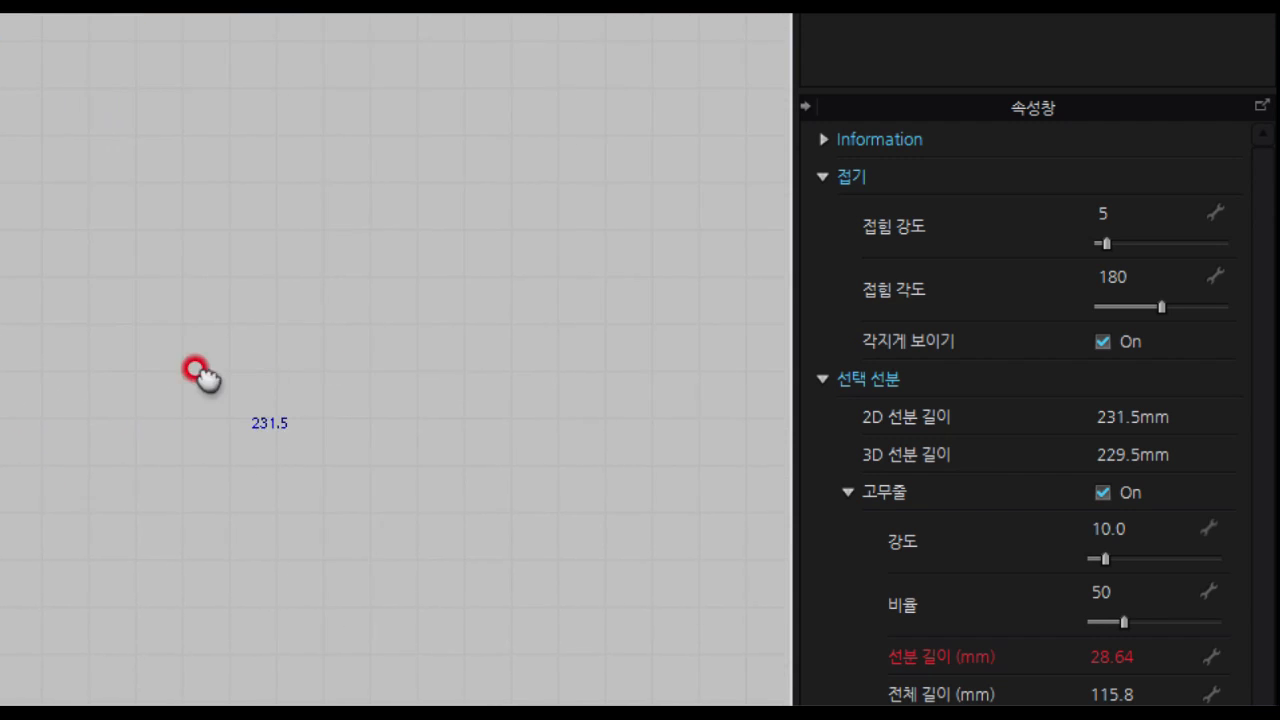
{"action": "middle_click_drag", "start_coordinate": [689, 360], "coordinate": [257, 374]}
{"action": "middle_click_drag", "start_coordinate": [777, 406], "coordinate": [292, 376]}
{"action": "middle_click_drag", "start_coordinate": [614, 420], "coordinate": [400, 393]}
{"action": "left_click", "coordinate": [543, 222]}
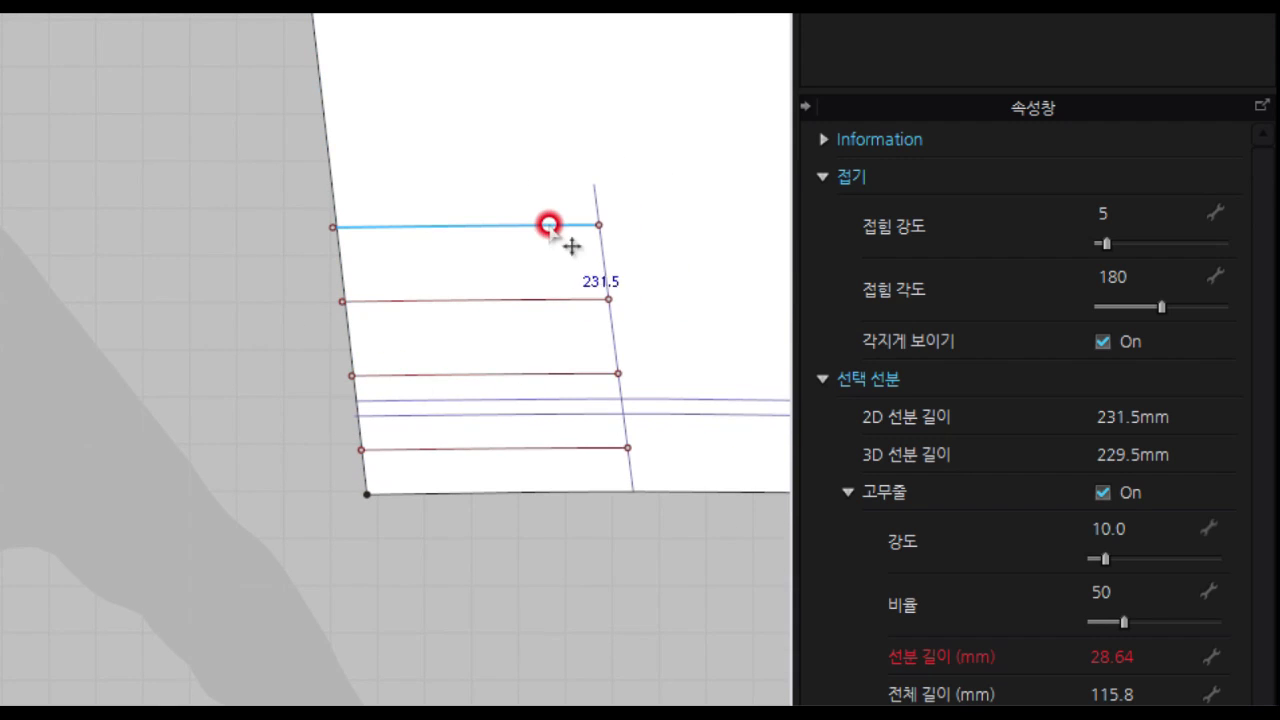
{"action": "left_click", "coordinate": [465, 211]}
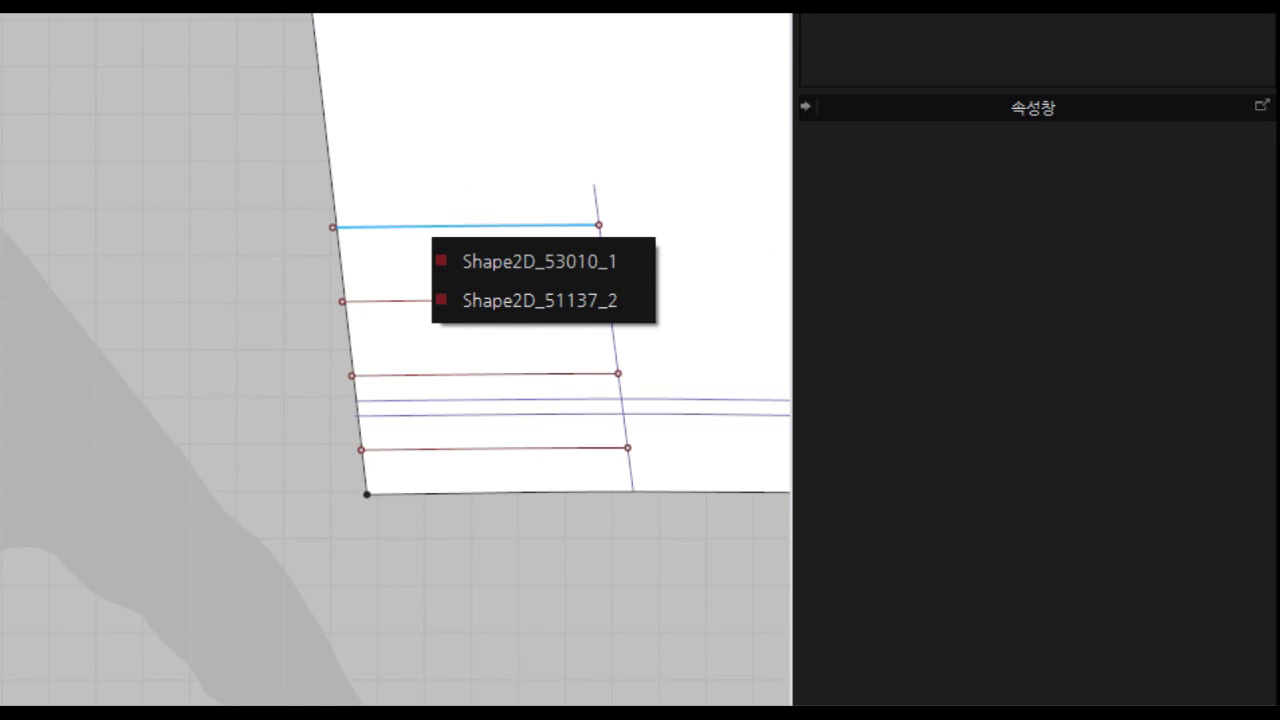
{"action": "left_click", "coordinate": [448, 301]}
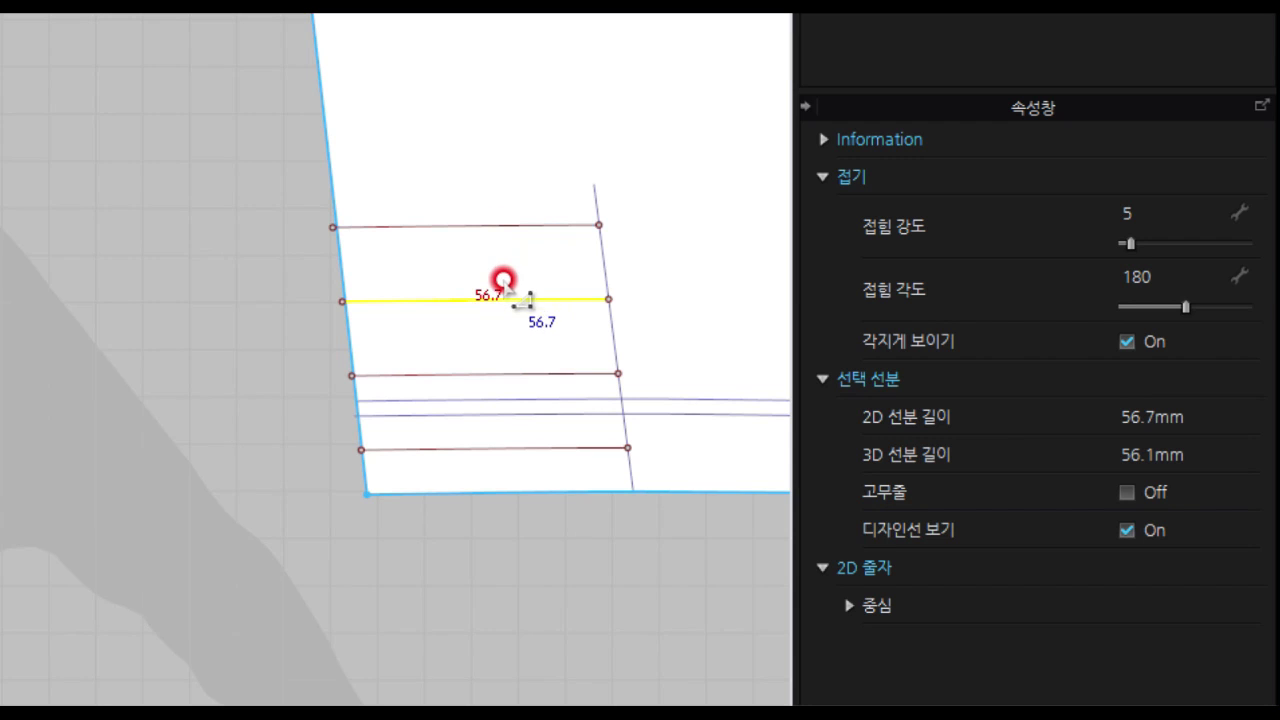
{"action": "left_click", "coordinate": [510, 374]}
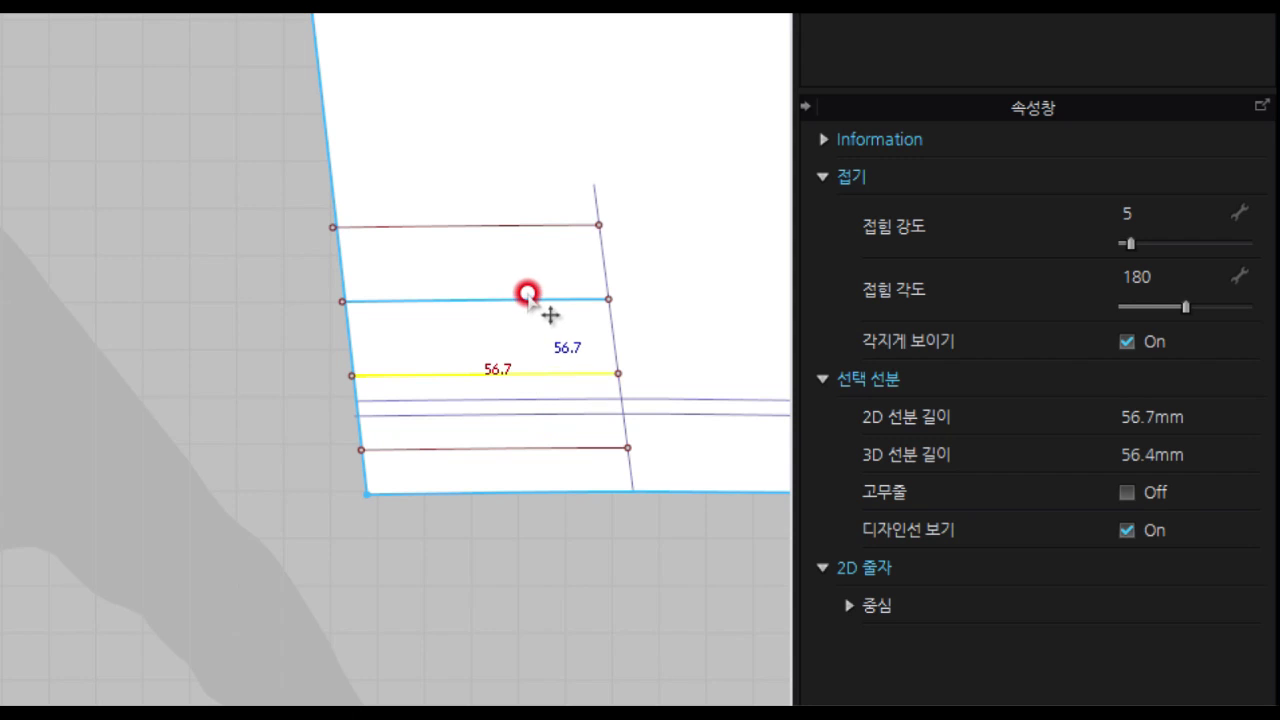
{"action": "left_click", "coordinate": [526, 296], "text": "shift"}
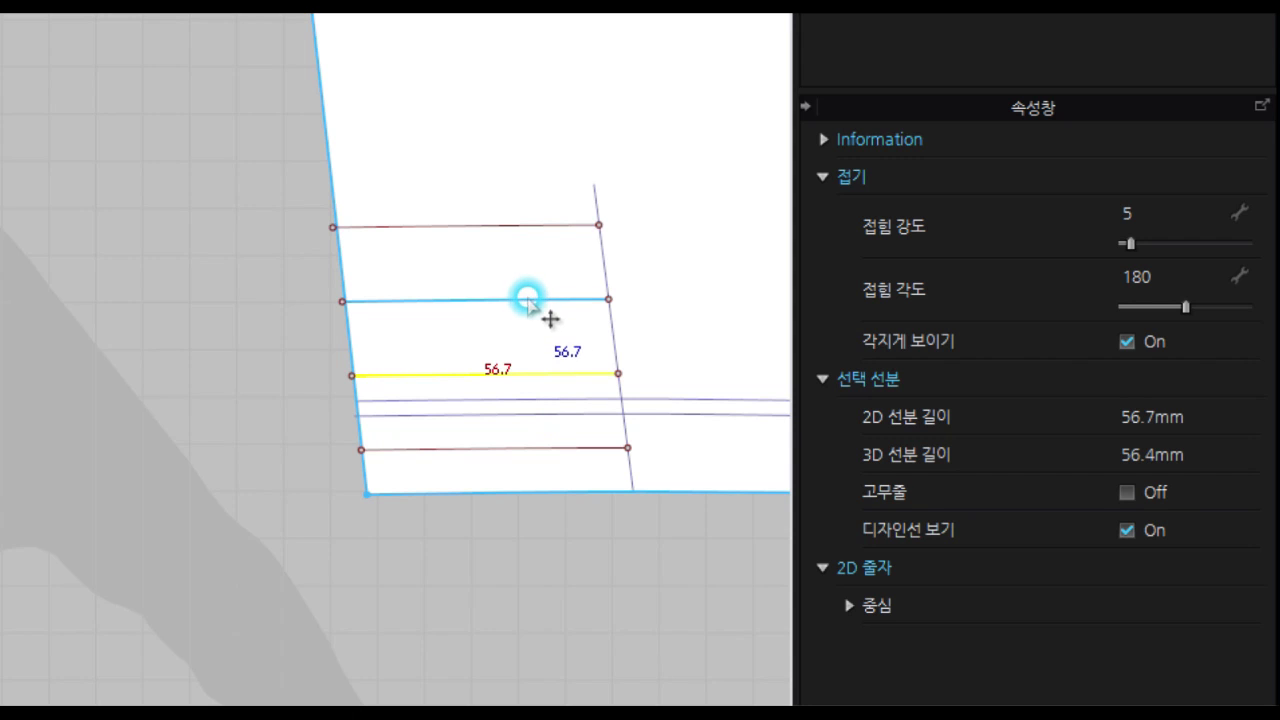
{"action": "left_click", "coordinate": [538, 226], "text": "shift"}
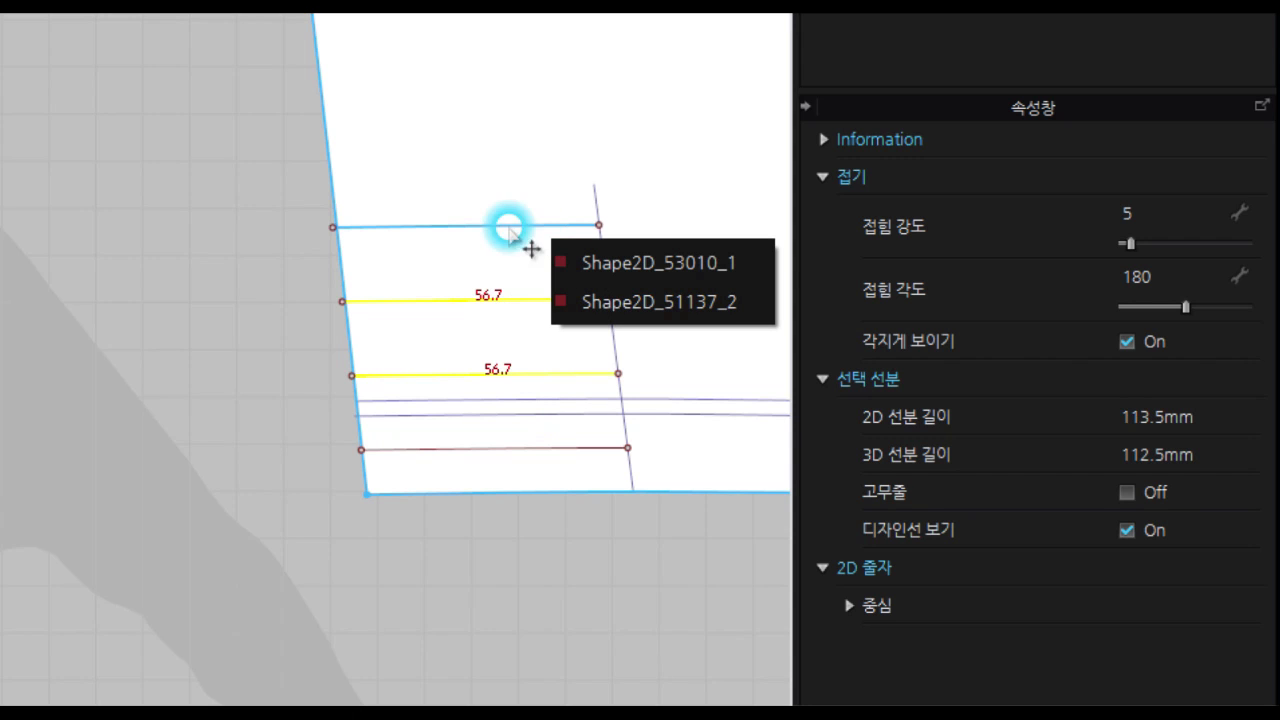
{"action": "left_click", "coordinate": [511, 446], "text": "shift"}
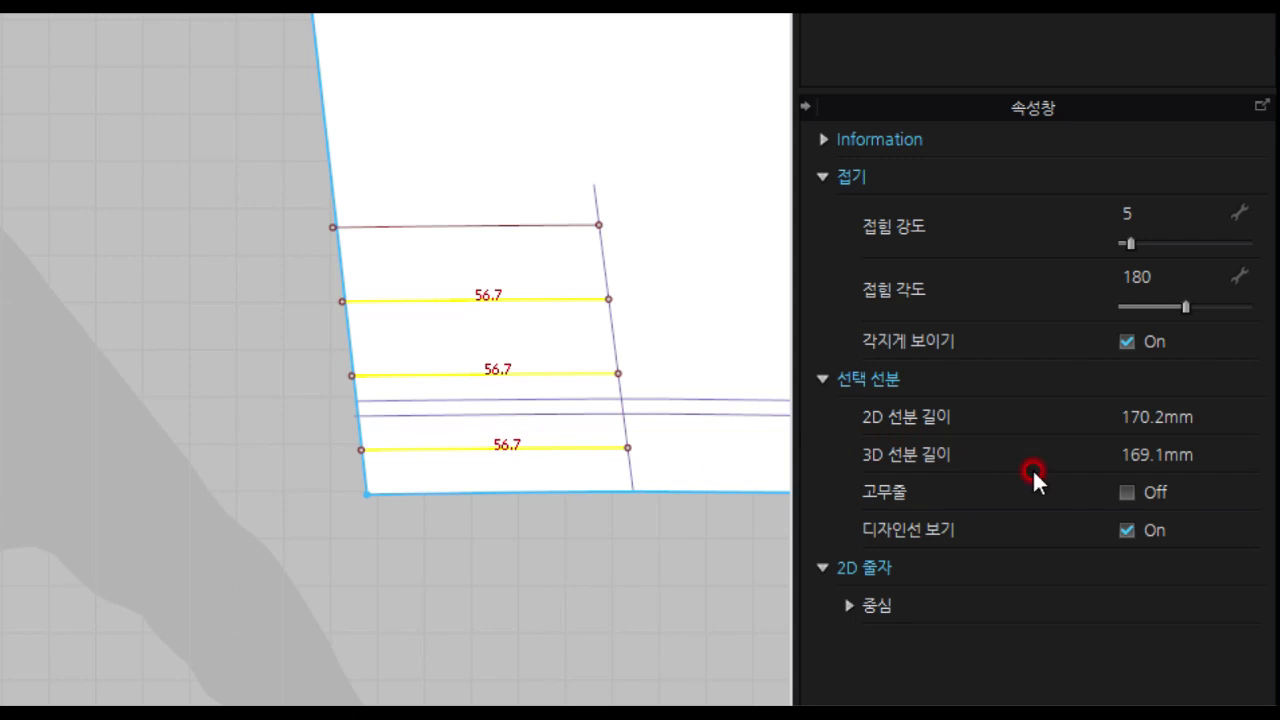
Turn on elastic for the three selected back bodice lines and set its ratio to 50
{"action": "left_click", "coordinate": [1126, 495]}
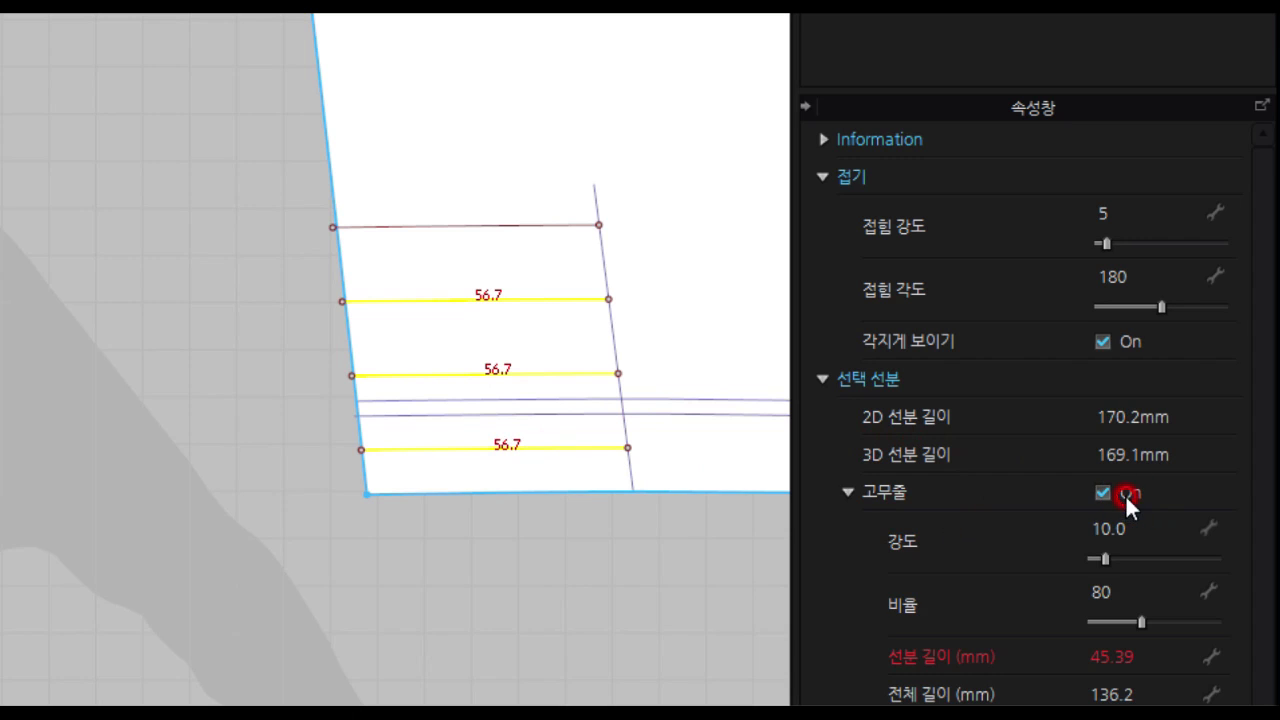
{"action": "left_click", "coordinate": [1125, 590]}
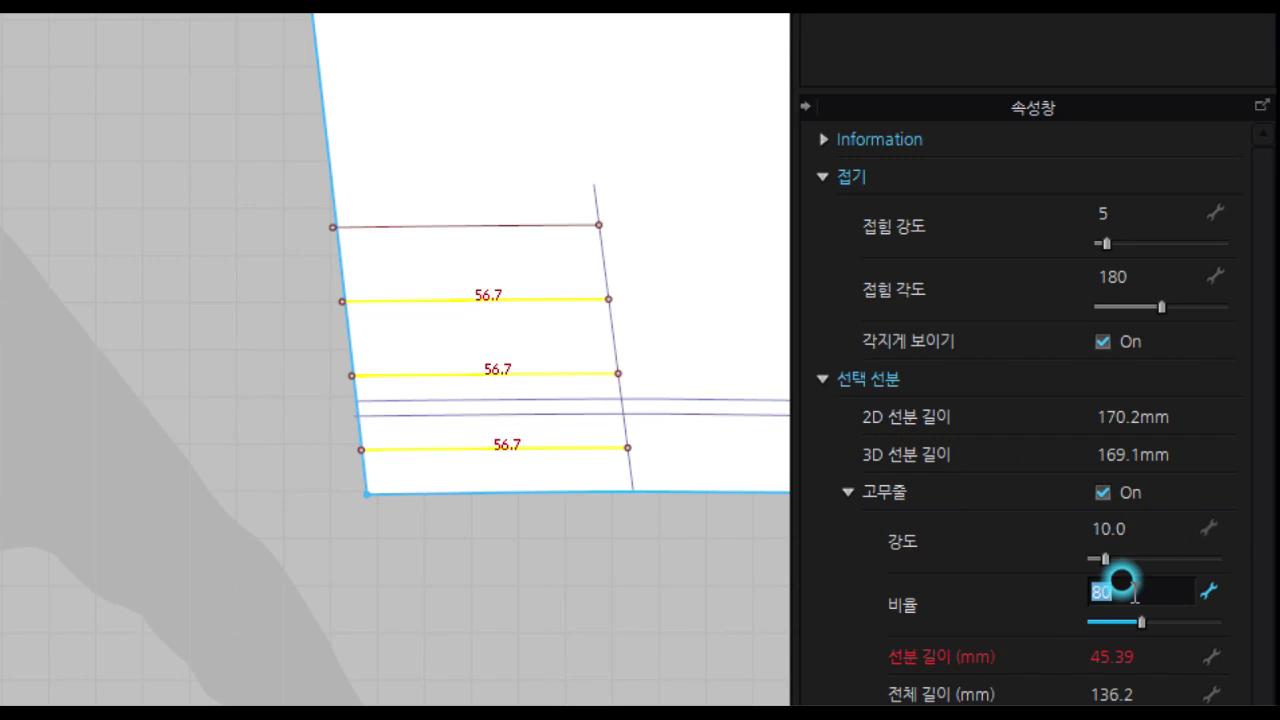
{"action": "type", "text": "5"}
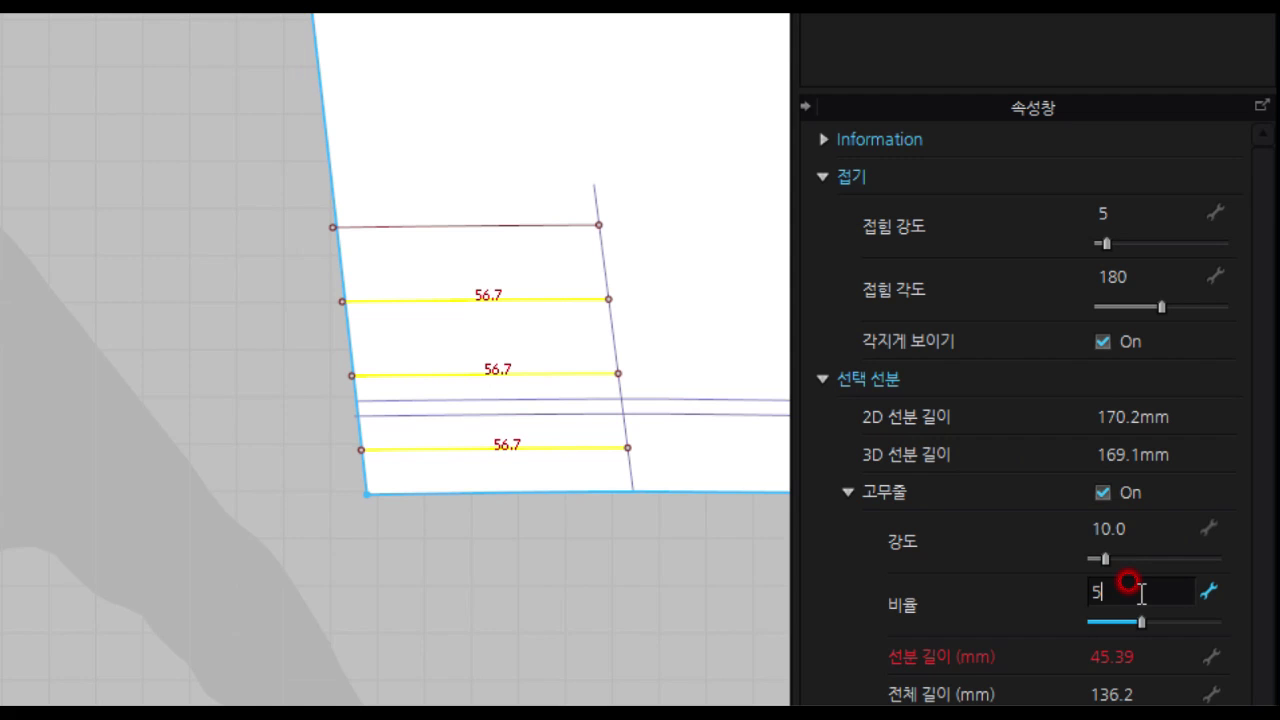
{"action": "type", "text": "0"}
{"action": "key", "text": "Return"}
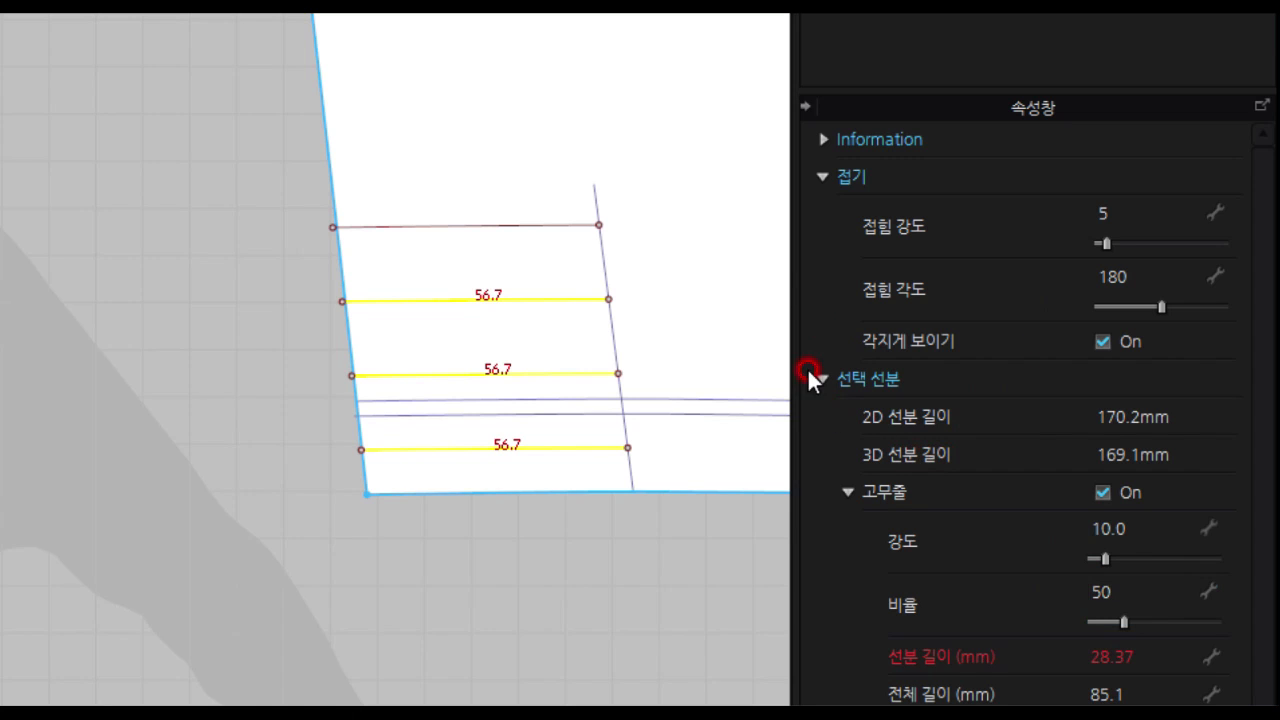
Trace the uppermost horizontal baseline at the back bodice's side hem as an internal line
{"action": "left_click", "coordinate": [488, 224]}
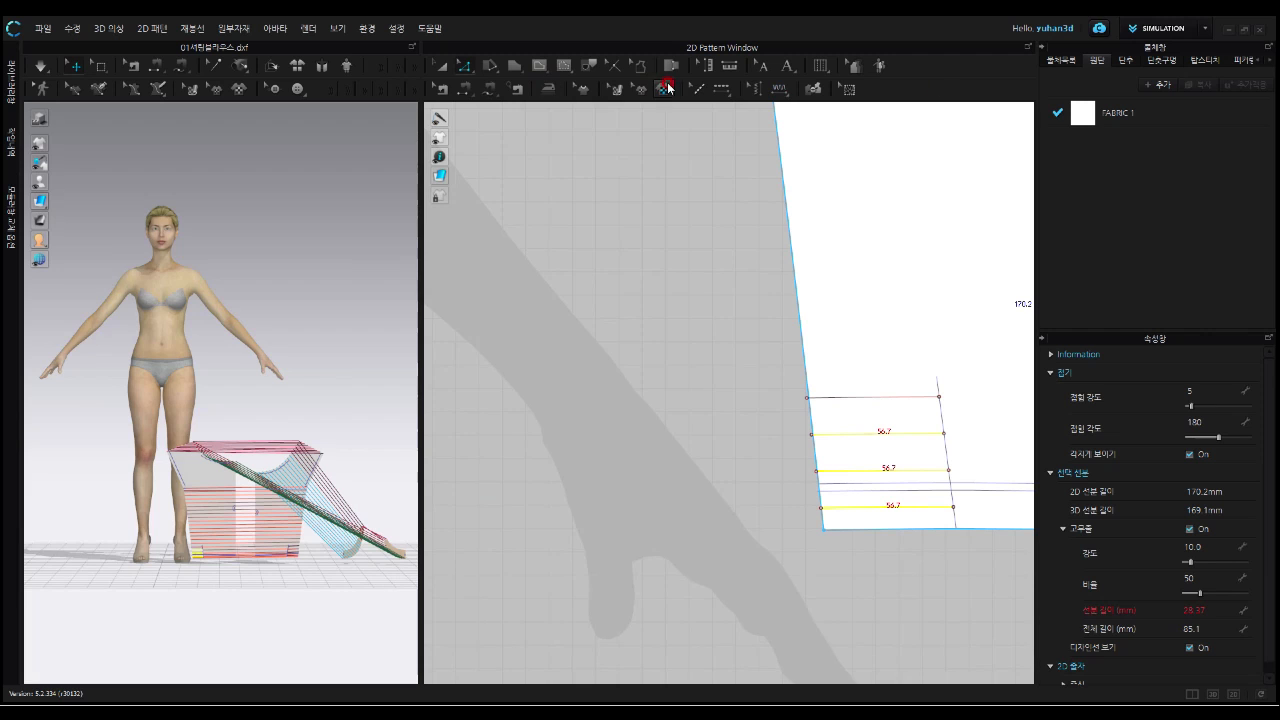
{"action": "left_click", "coordinate": [590, 64]}
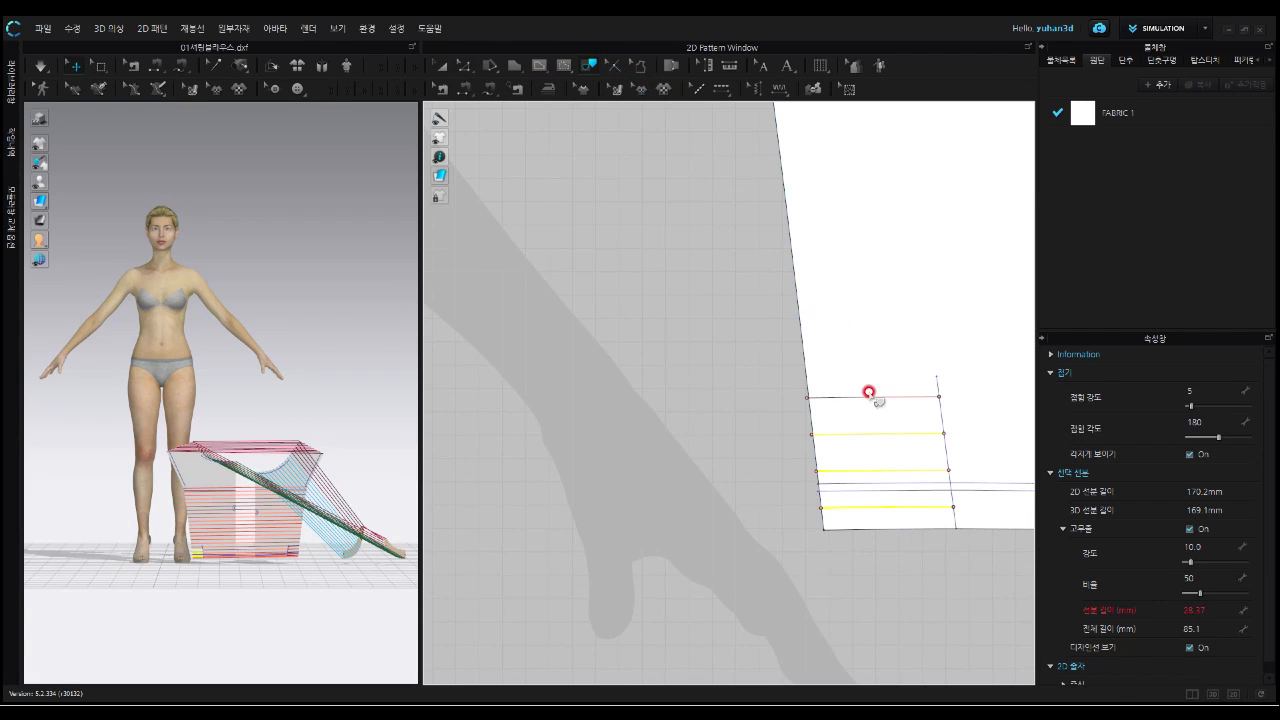
{"action": "scroll", "coordinate": [921, 412], "scroll_direction": "up", "scroll_amount": 2}
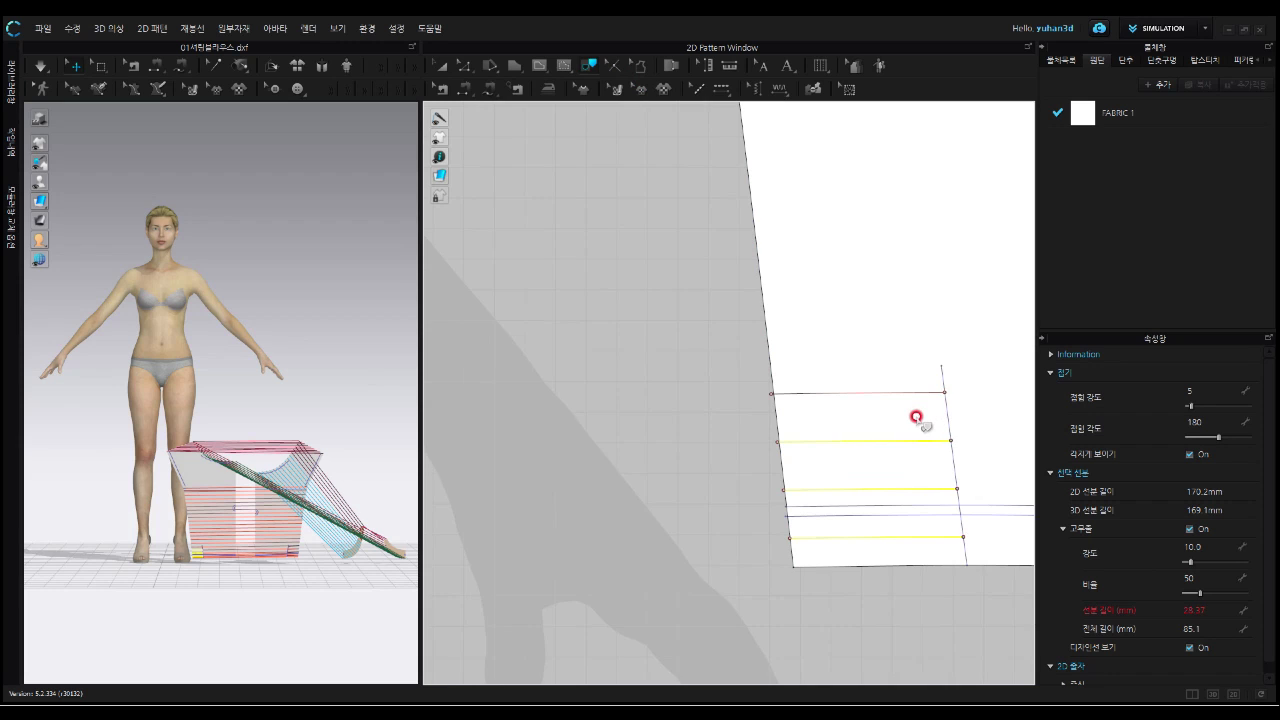
{"action": "scroll", "coordinate": [916, 417], "scroll_direction": "up", "scroll_amount": 1}
{"action": "left_click", "coordinate": [886, 386]}
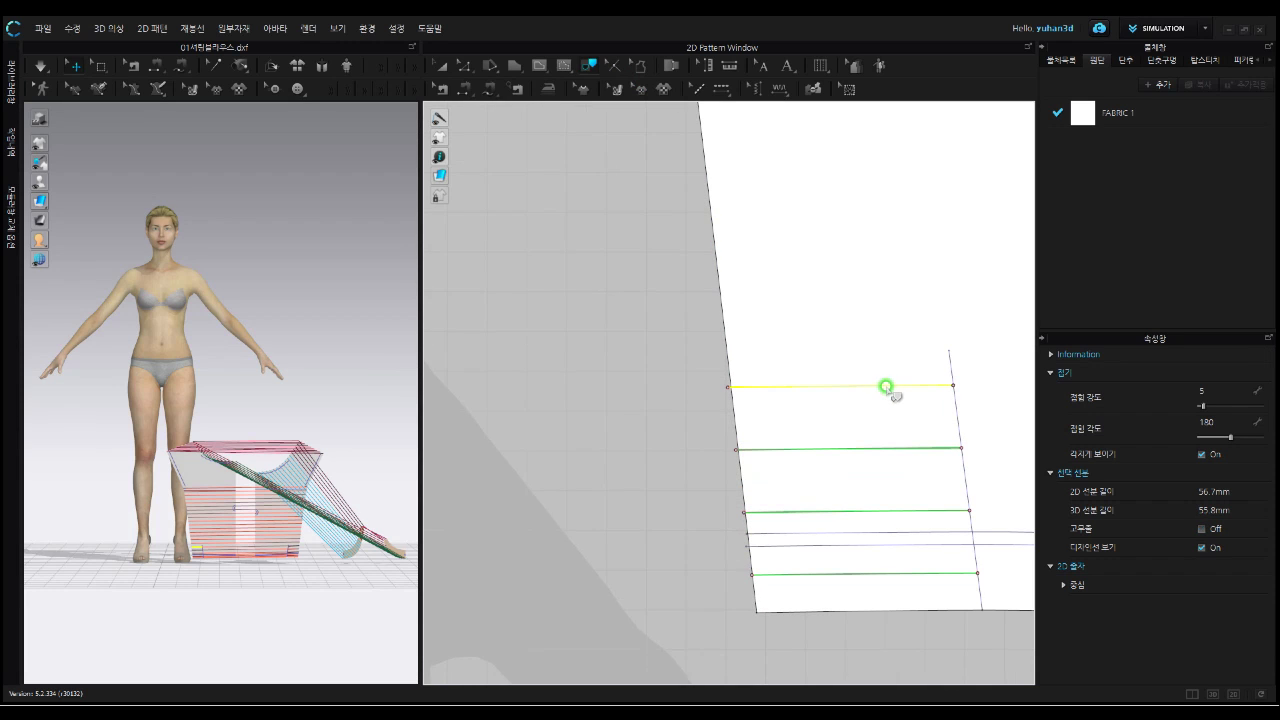
{"action": "right_click", "coordinate": [886, 386]}
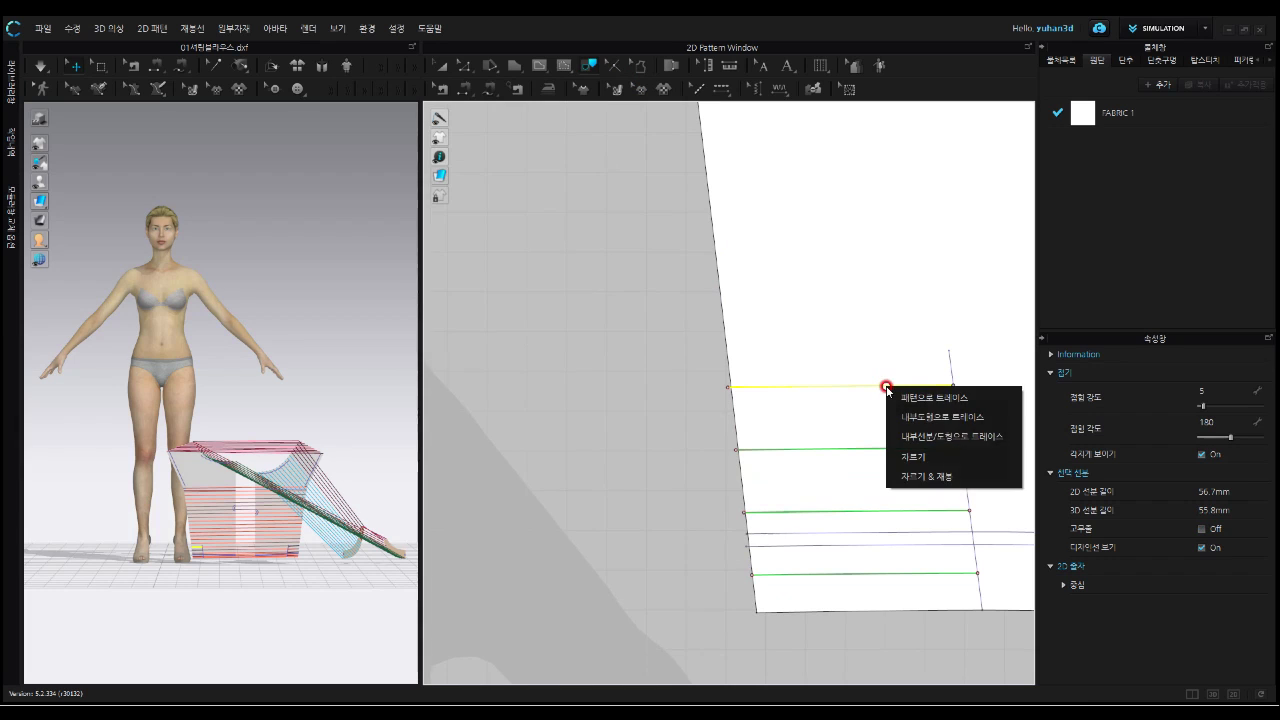
{"action": "left_click", "coordinate": [925, 437]}
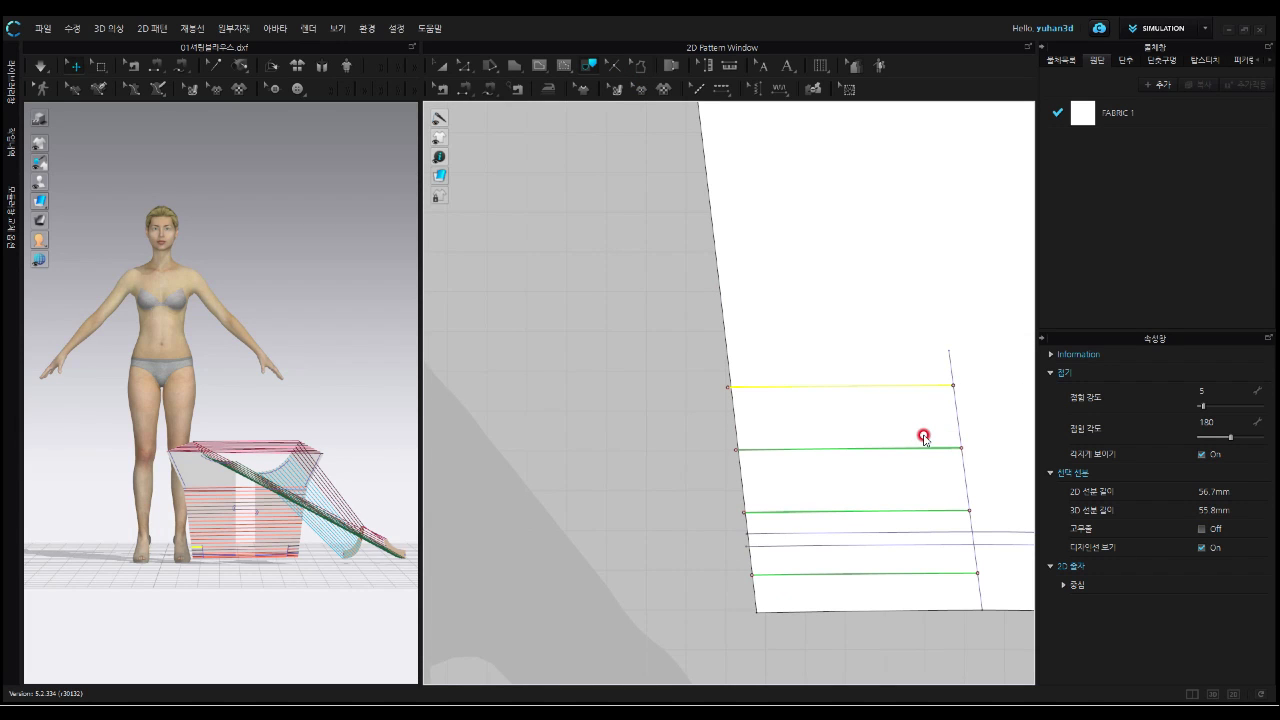
Turn on elastic with a ratio of 50 for the uppermost internal line at the back bodice's side hem, leaving nothing selected
{"action": "left_click", "coordinate": [466, 69]}
{"action": "left_click", "coordinate": [466, 69]}
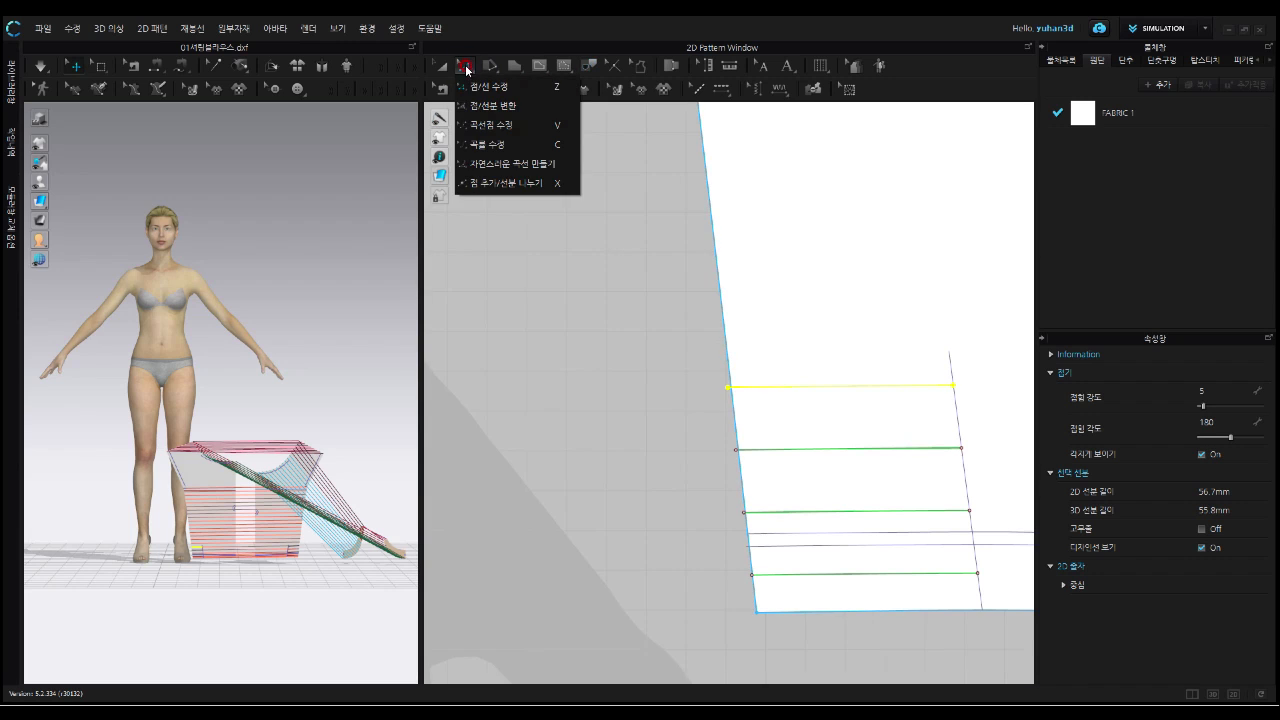
{"action": "left_click", "coordinate": [485, 86]}
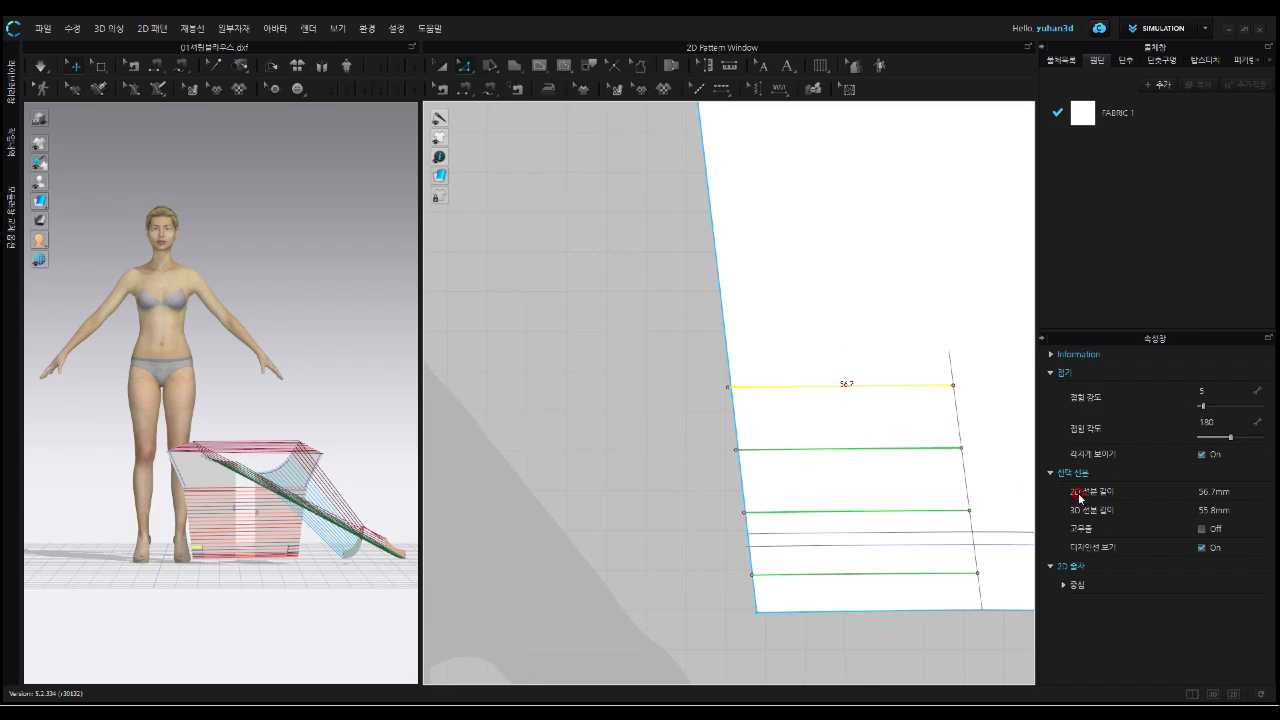
{"action": "left_click", "coordinate": [1202, 528]}
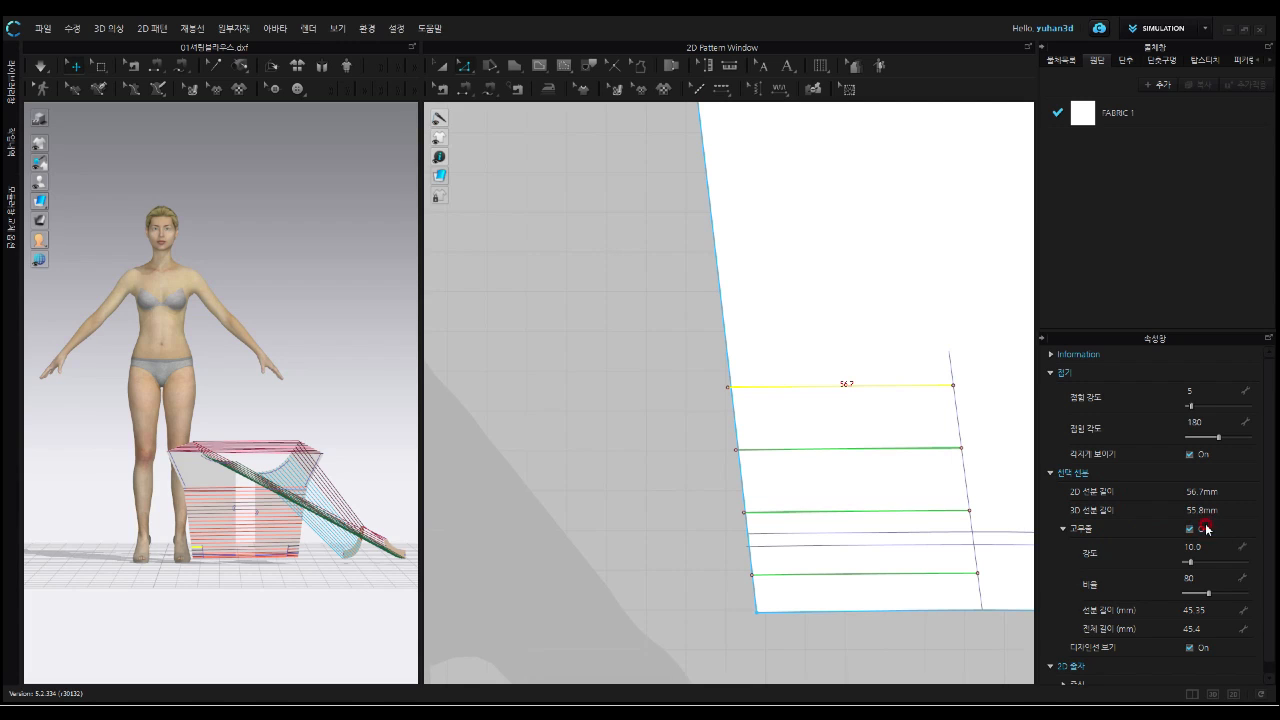
{"action": "double_click", "coordinate": [1195, 578]}
{"action": "type", "text": "50"}
{"action": "key", "text": "Return"}
{"action": "scroll", "coordinate": [806, 568], "scroll_direction": "down", "scroll_amount": 4}
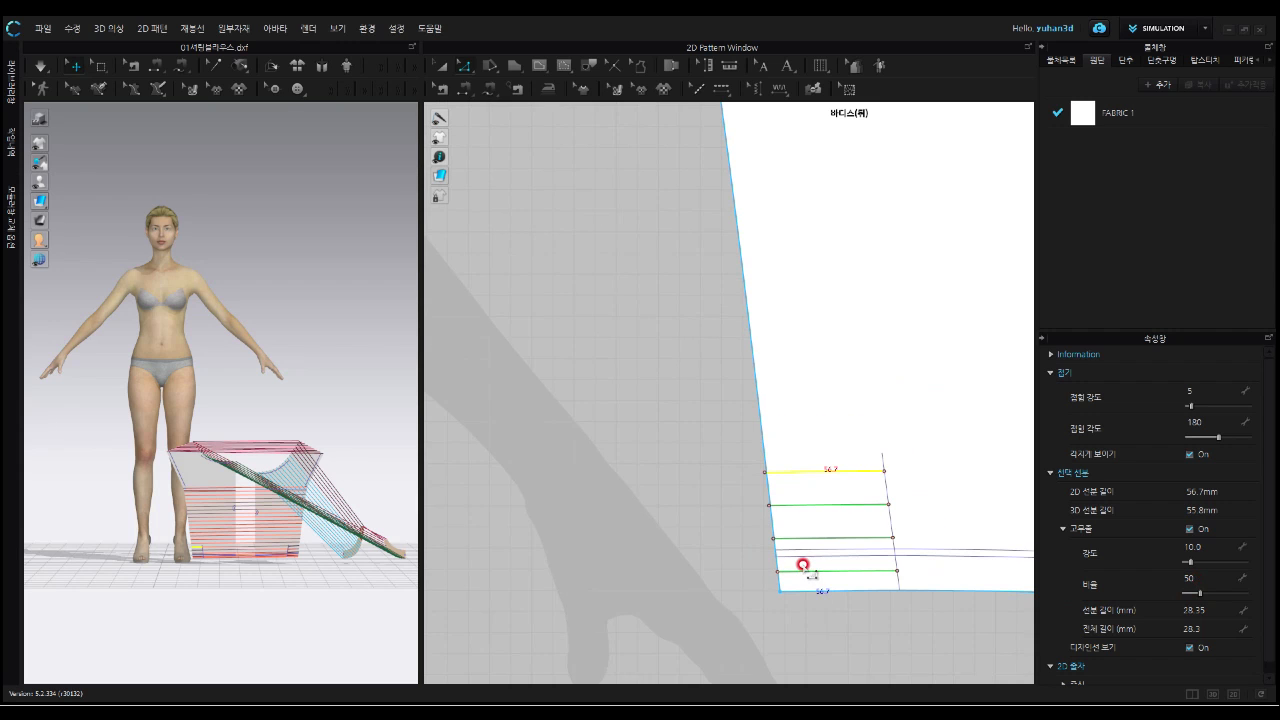
{"action": "scroll", "coordinate": [803, 566], "scroll_direction": "down", "scroll_amount": 2}
{"action": "scroll", "coordinate": [808, 578], "scroll_direction": "down", "scroll_amount": 3}
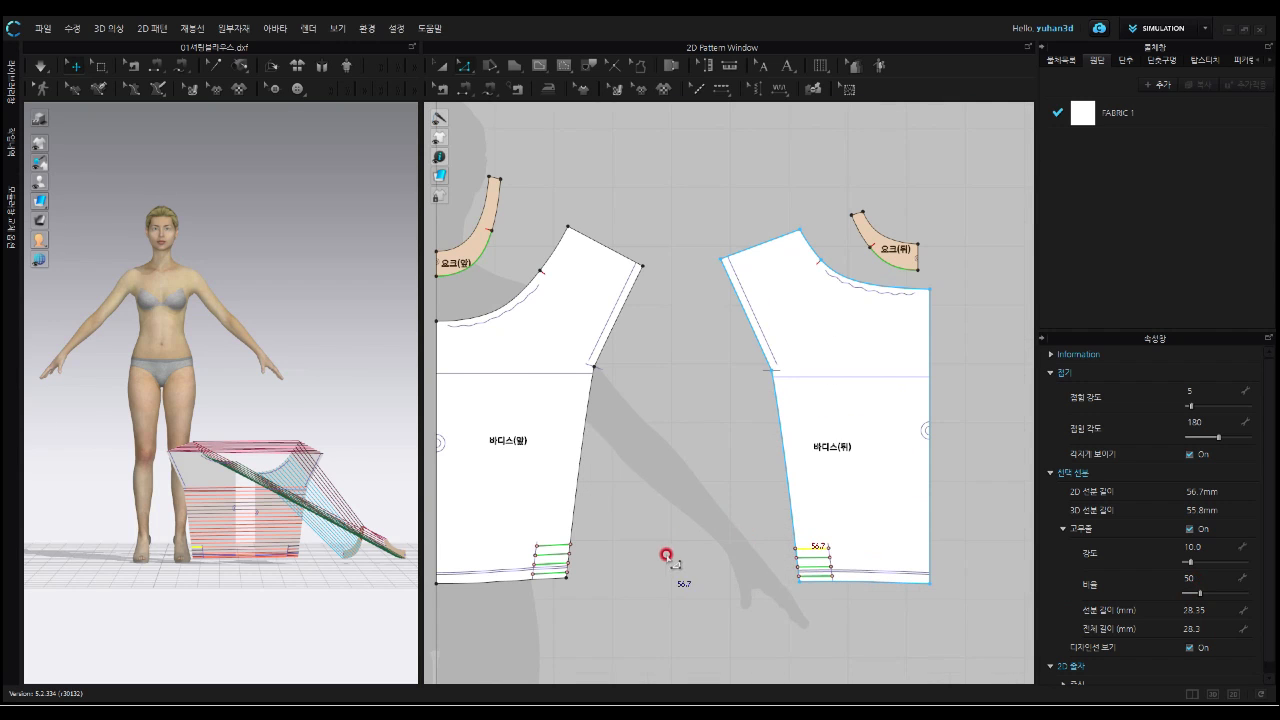
{"action": "scroll", "coordinate": [666, 555], "scroll_direction": "down", "scroll_amount": 2}
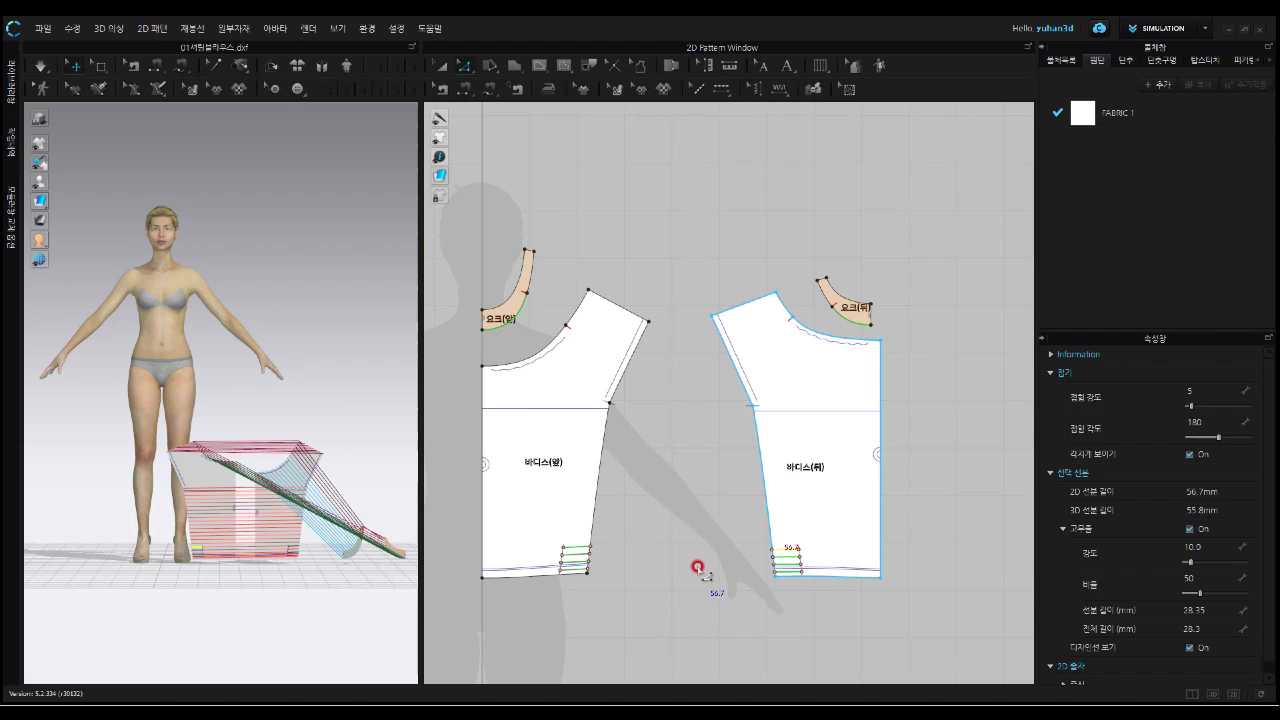
{"action": "left_click", "coordinate": [932, 427]}
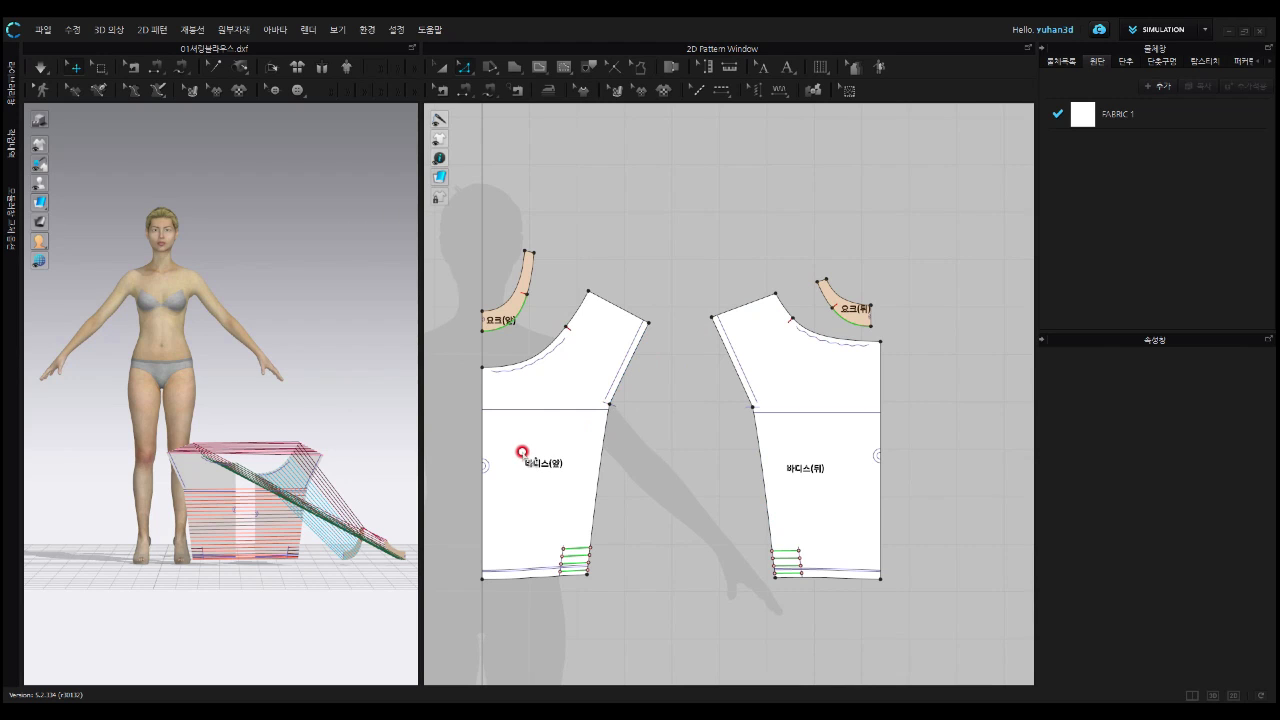
Select the whole front bodice pattern piece with the Transform Pattern tool
{"action": "left_click", "coordinate": [556, 403]}
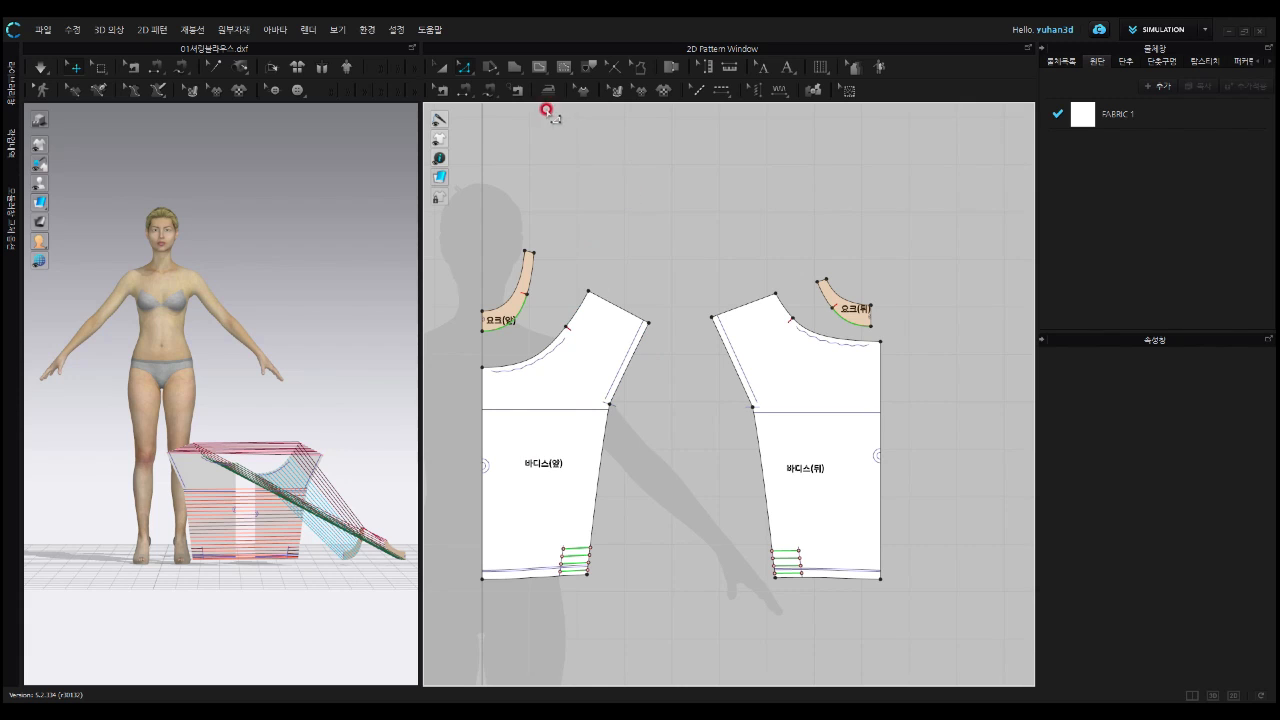
{"action": "left_click", "coordinate": [442, 70]}
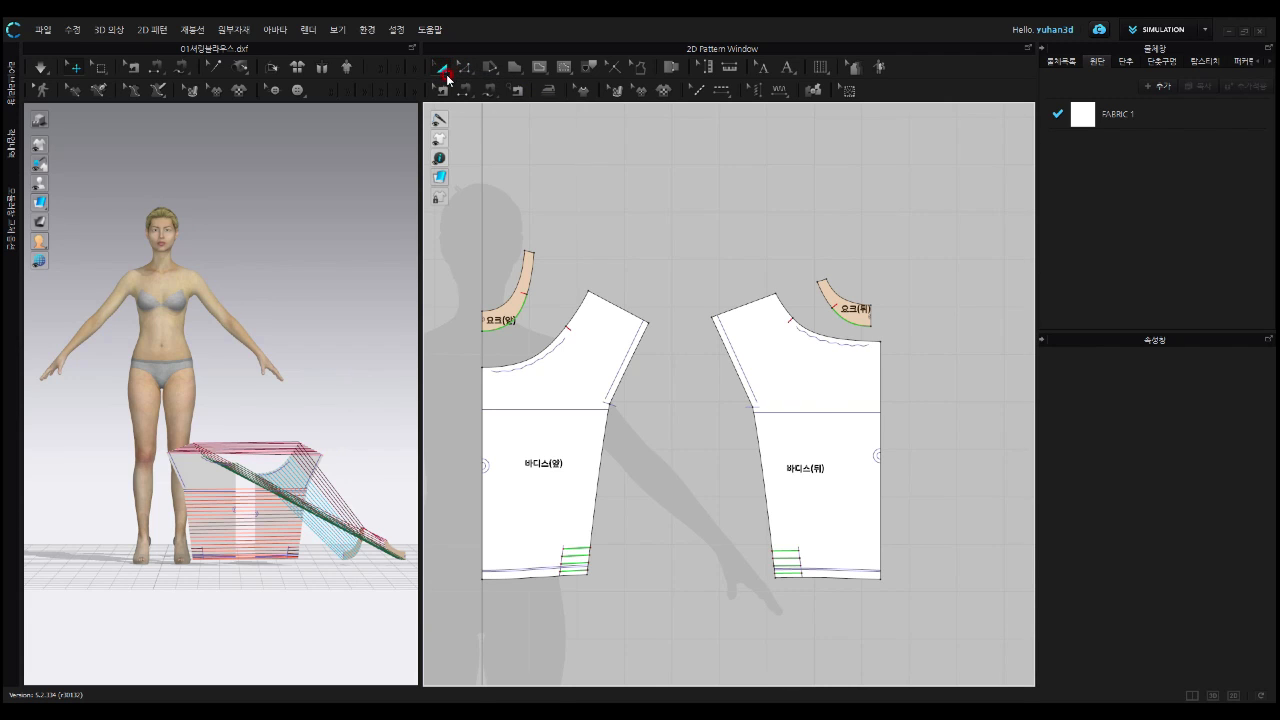
{"action": "left_click", "coordinate": [569, 387]}
{"action": "left_click", "coordinate": [570, 383]}
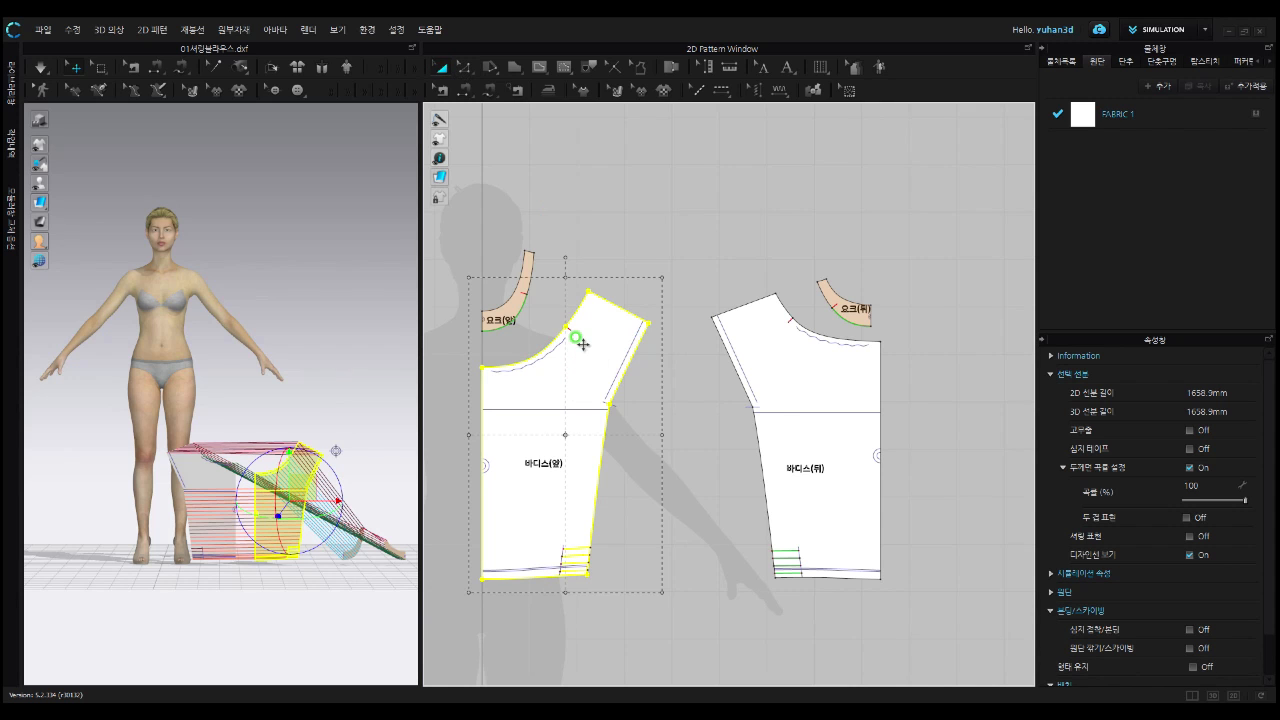
Review the linked-editing duplication options for the selected front bodice, both symmetric and same-direction, without applying any
{"action": "right_click", "coordinate": [576, 338]}
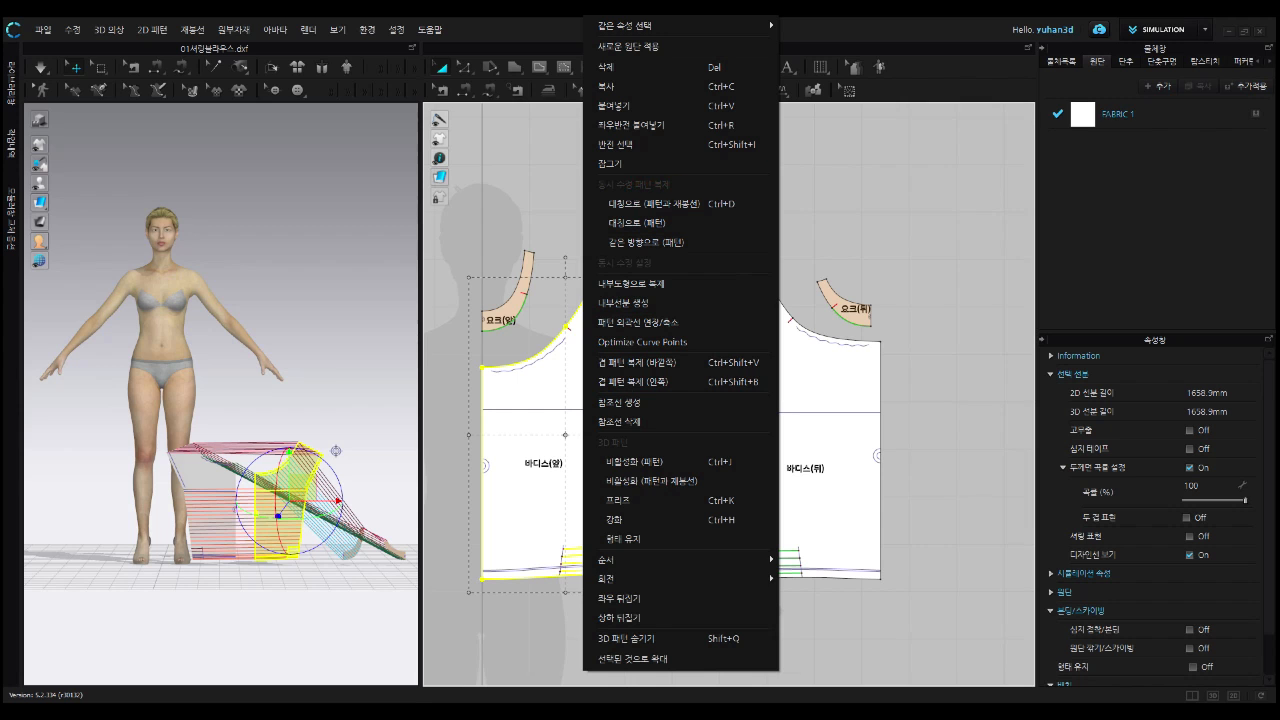
{"action": "left_click", "coordinate": [557, 200]}
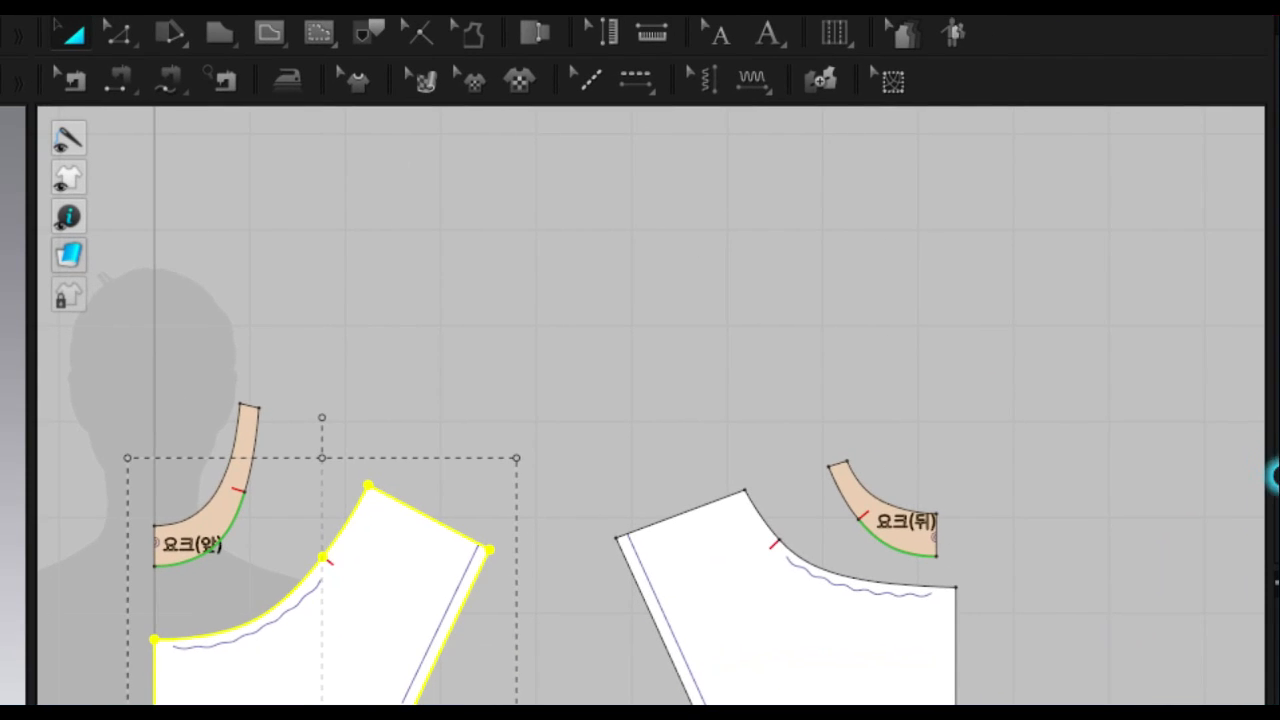
{"action": "right_click", "coordinate": [388, 568]}
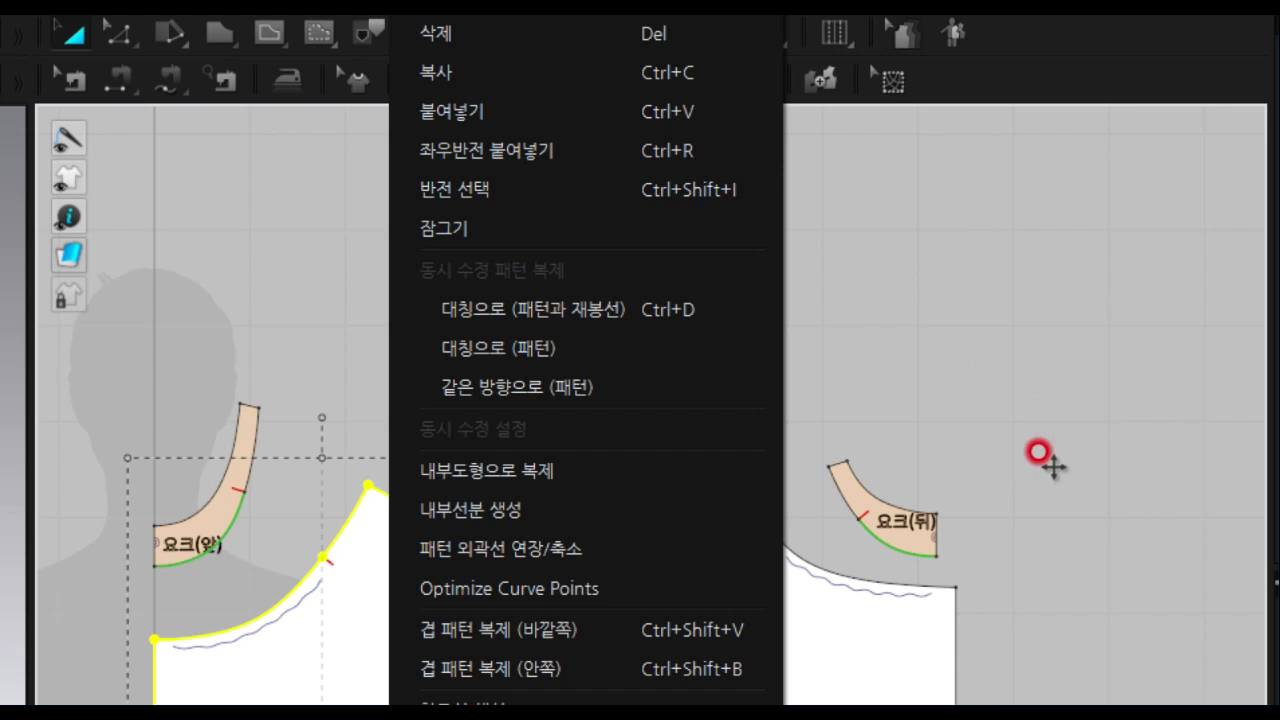
{"action": "key", "text": "Escape"}
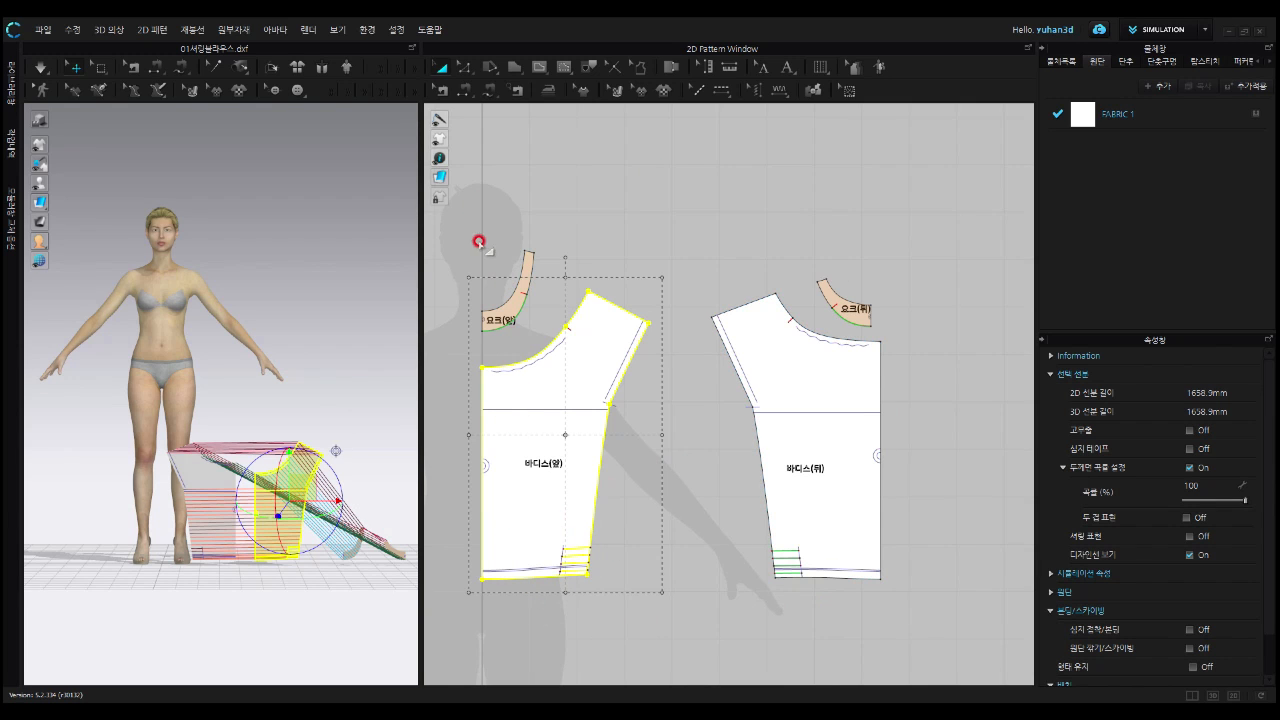
Duplicate all front and back bodice and yoke pieces as symmetric linked patterns with sewing, placing the mirrored copies beside the front centre line
{"action": "left_click_drag", "start_coordinate": [460, 223], "coordinate": [934, 607]}
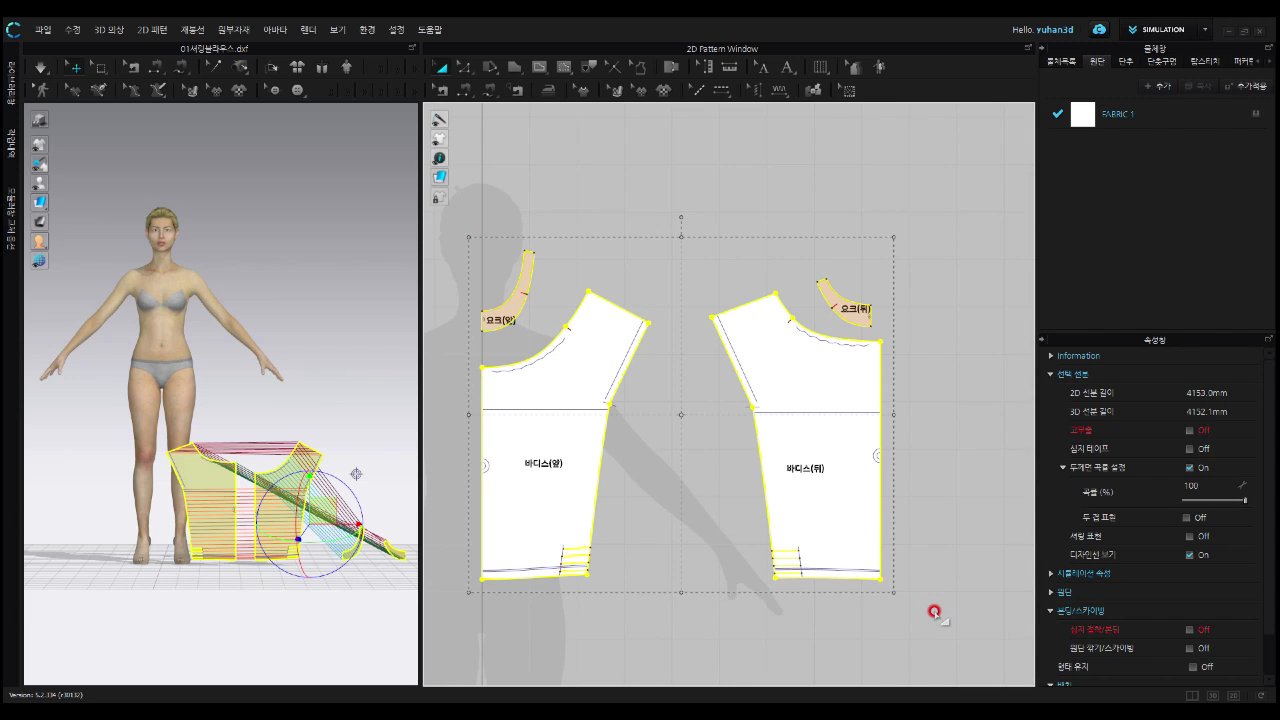
{"action": "right_click", "coordinate": [575, 356]}
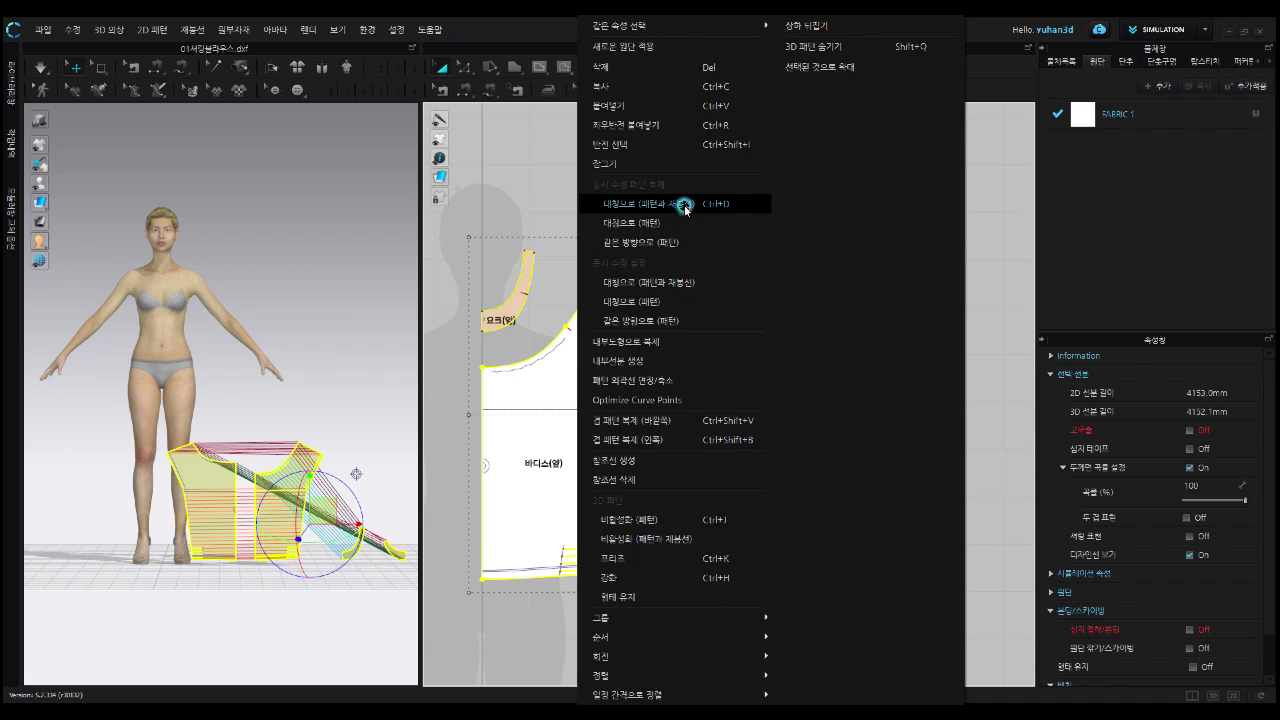
{"action": "left_click", "coordinate": [686, 206]}
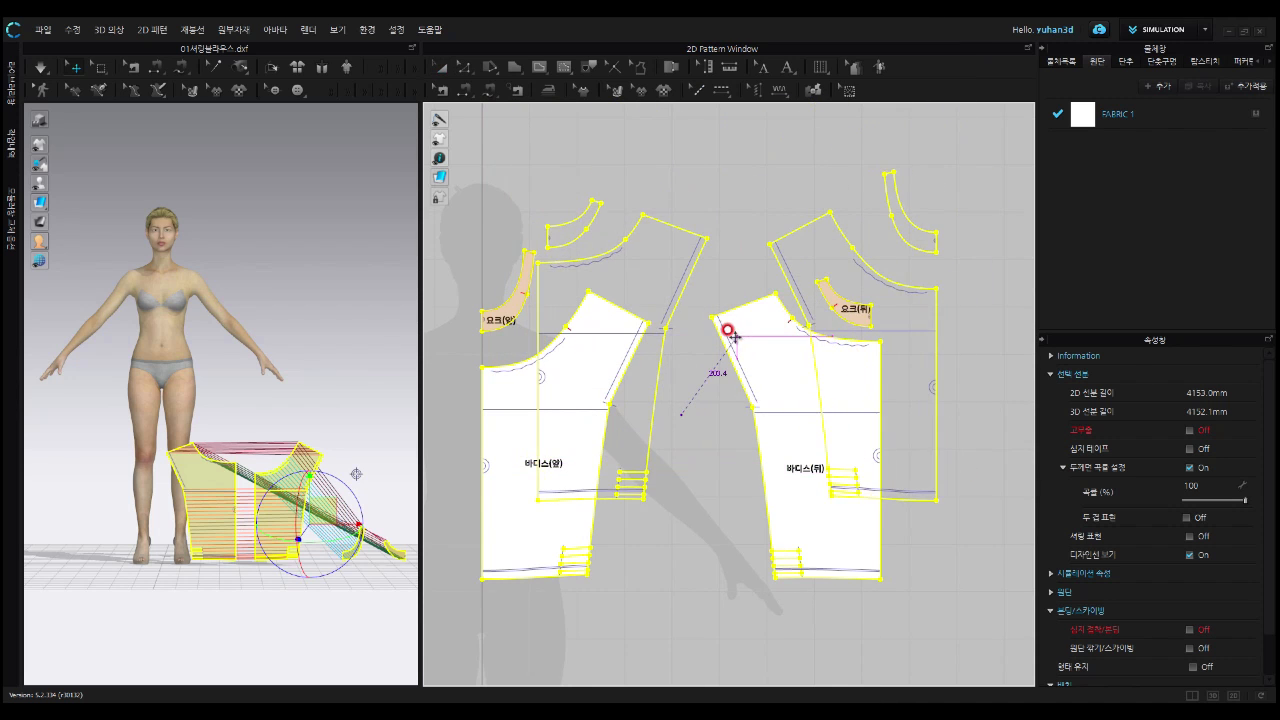
{"action": "scroll", "coordinate": [716, 350], "scroll_direction": "up", "scroll_amount": 2}
{"action": "scroll", "coordinate": [720, 352], "scroll_direction": "down", "scroll_amount": 6}
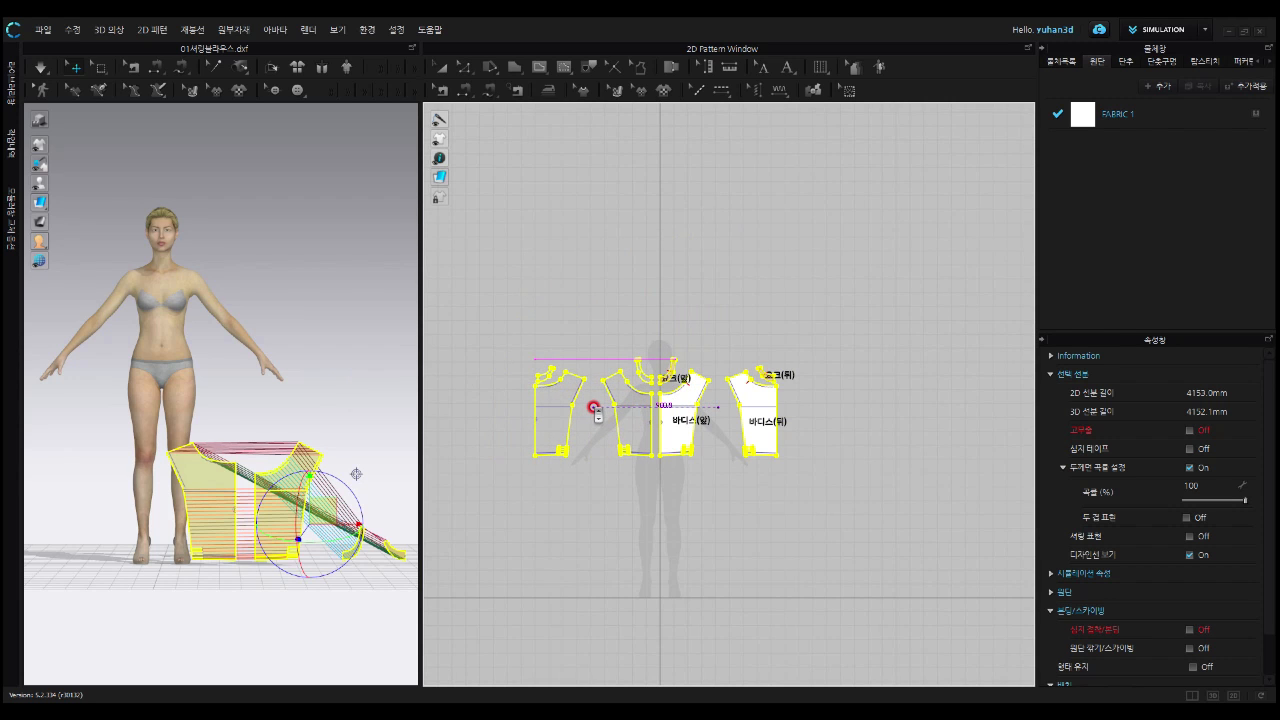
{"action": "left_click_drag", "start_coordinate": [593, 407], "coordinate": [596, 408]}
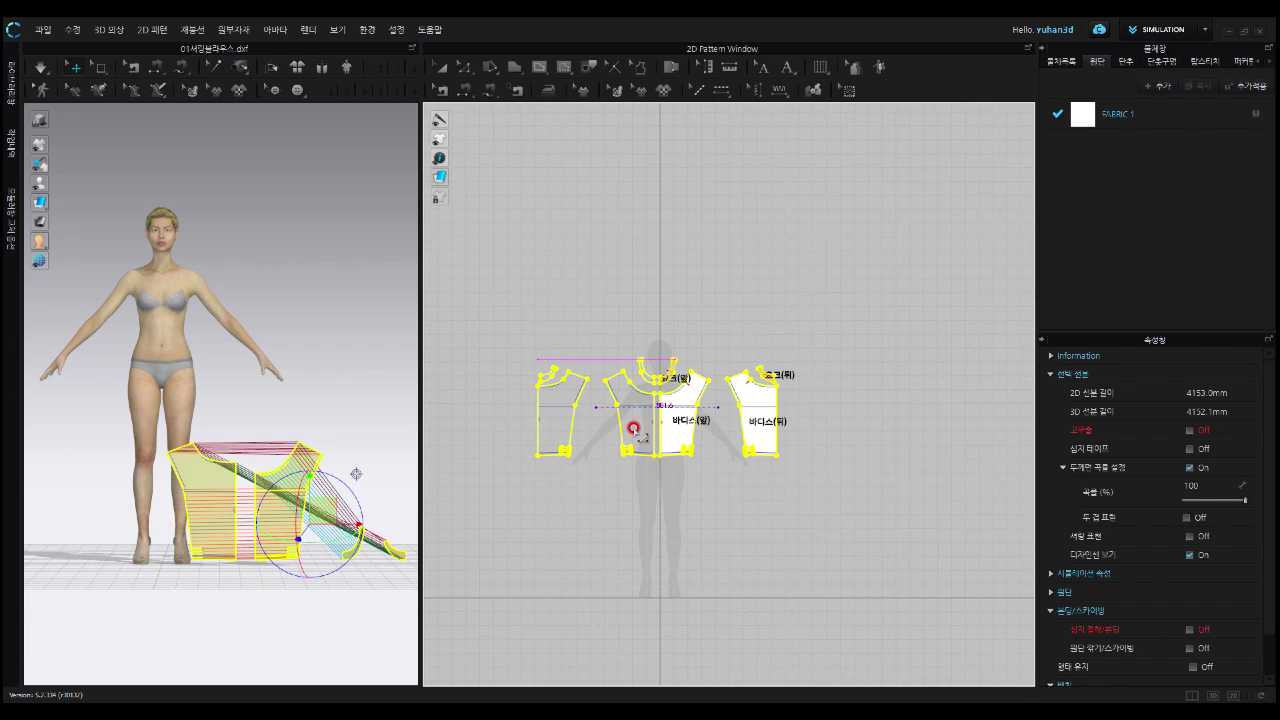
{"action": "left_click", "coordinate": [633, 429]}
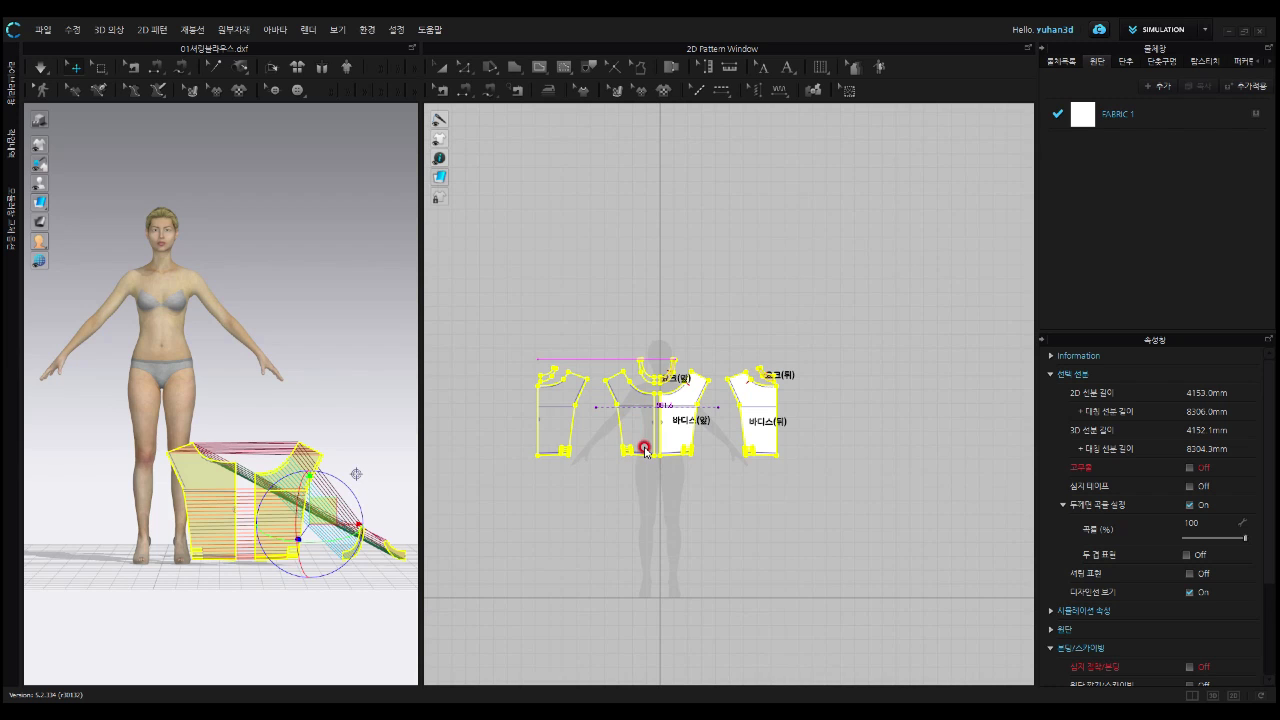
{"action": "left_click", "coordinate": [638, 482]}
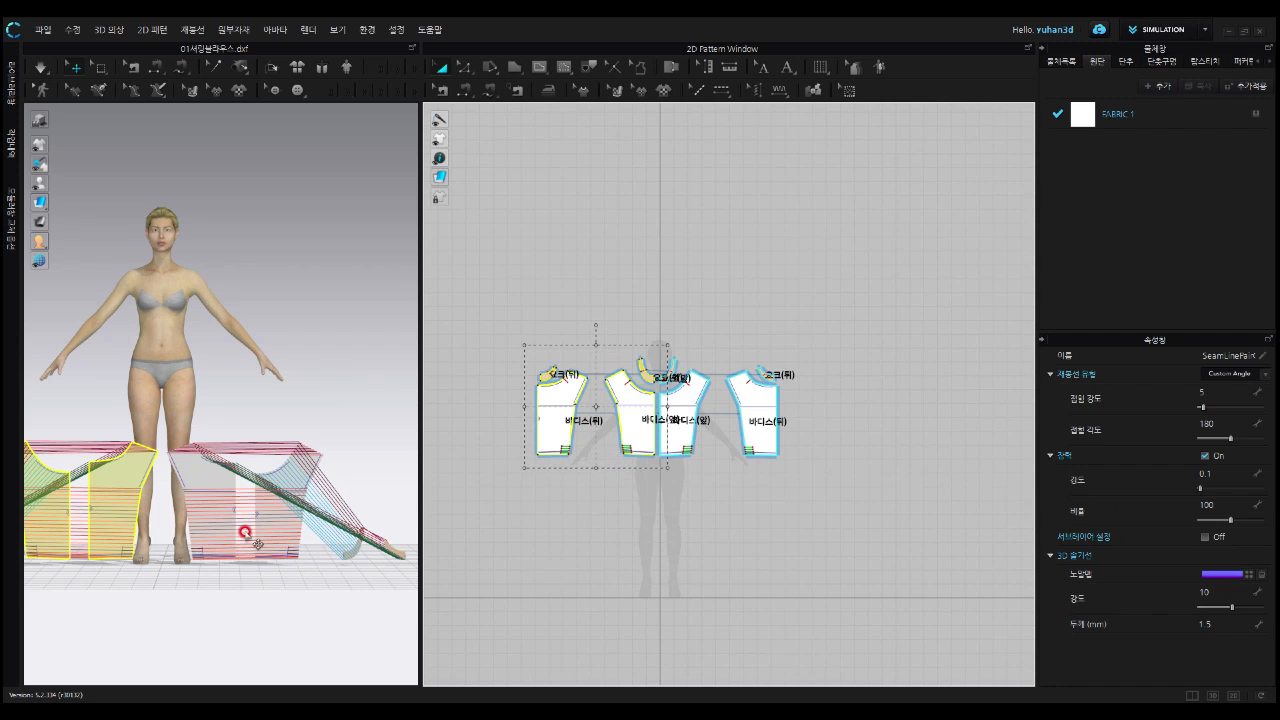
Examine the mirrored pieces and their seams in 3D, and the copied side-hem internal lines on the 2D patterns
{"action": "left_click", "coordinate": [205, 537]}
{"action": "scroll", "coordinate": [205, 536], "scroll_direction": "up", "scroll_amount": 1}
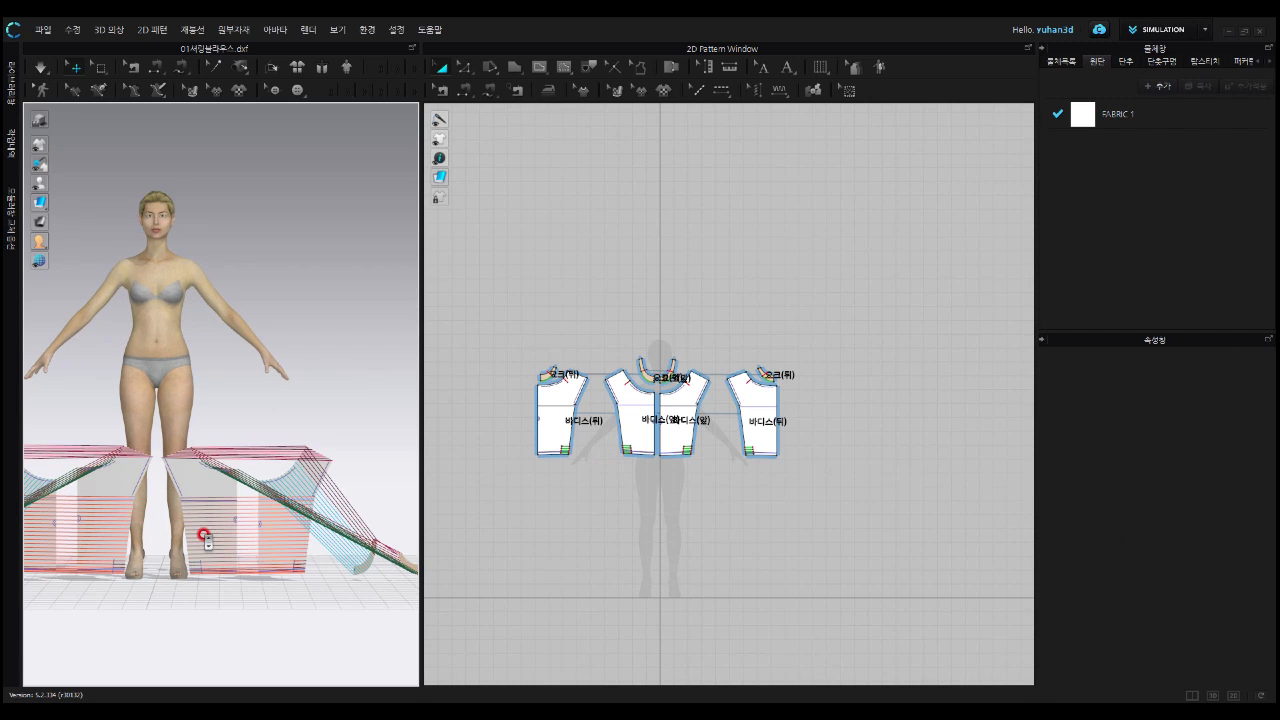
{"action": "scroll", "coordinate": [205, 536], "scroll_direction": "down", "scroll_amount": 3}
{"action": "scroll", "coordinate": [266, 535], "scroll_direction": "down", "scroll_amount": 2}
{"action": "scroll", "coordinate": [260, 528], "scroll_direction": "down", "scroll_amount": 2}
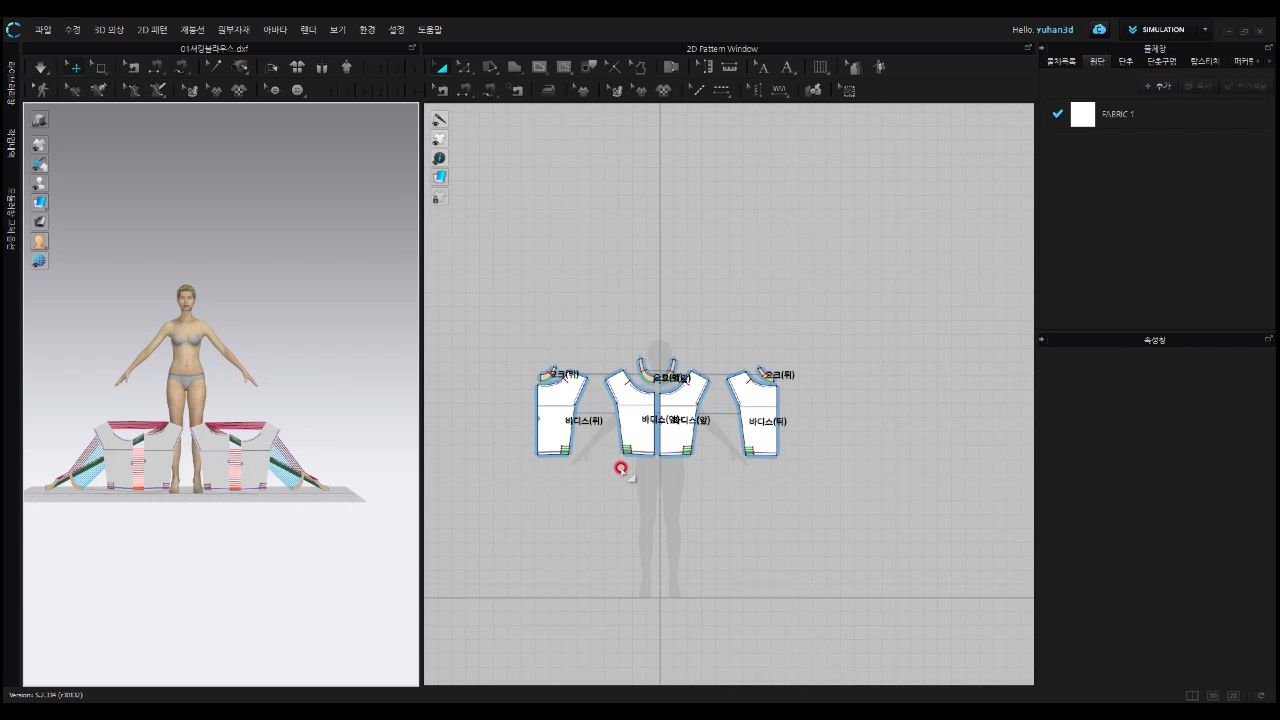
{"action": "scroll", "coordinate": [622, 470], "scroll_direction": "up", "scroll_amount": 1}
{"action": "scroll", "coordinate": [636, 472], "scroll_direction": "up", "scroll_amount": 1}
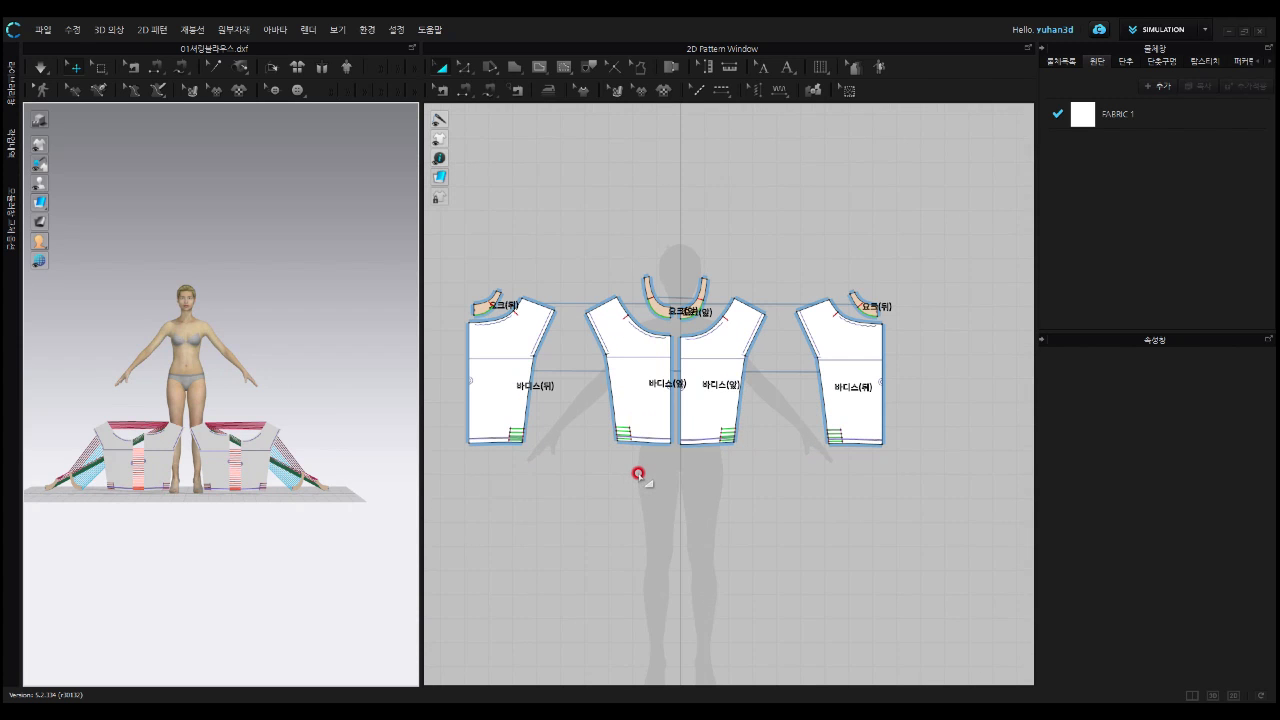
{"action": "scroll", "coordinate": [639, 474], "scroll_direction": "up", "scroll_amount": 1}
{"action": "scroll", "coordinate": [651, 429], "scroll_direction": "up", "scroll_amount": 1}
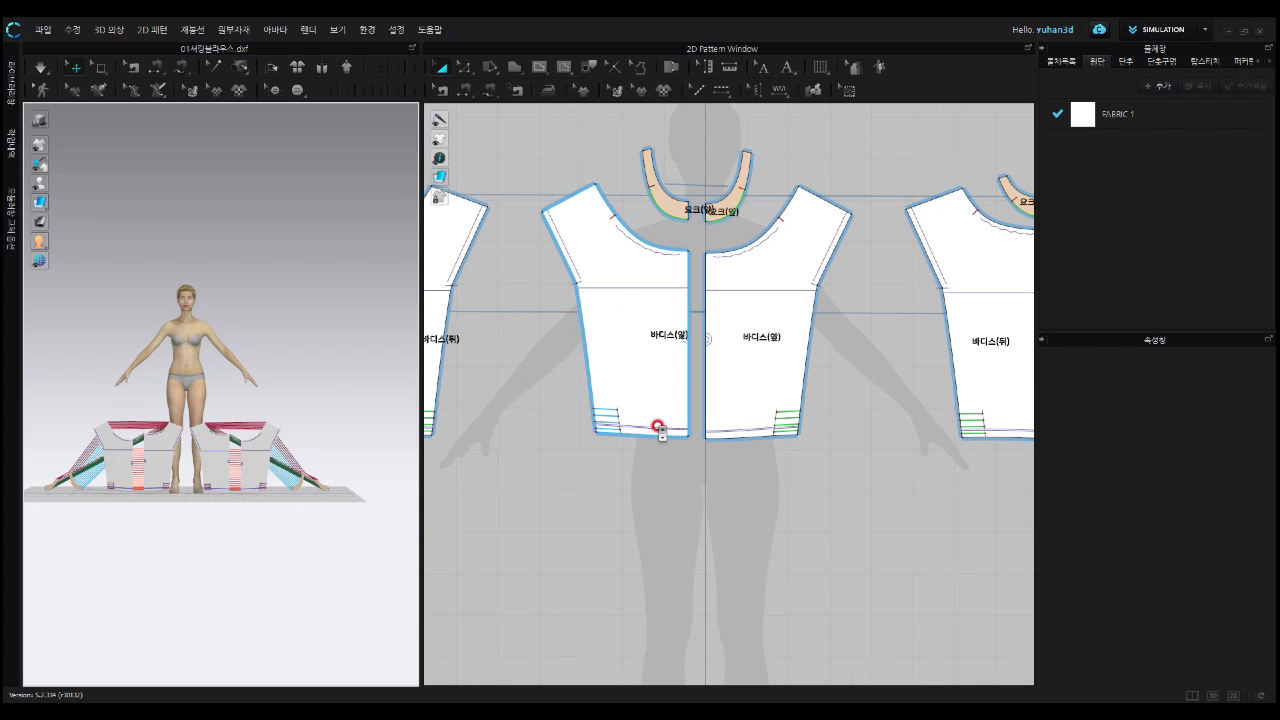
{"action": "scroll", "coordinate": [656, 400], "scroll_direction": "up", "scroll_amount": 1}
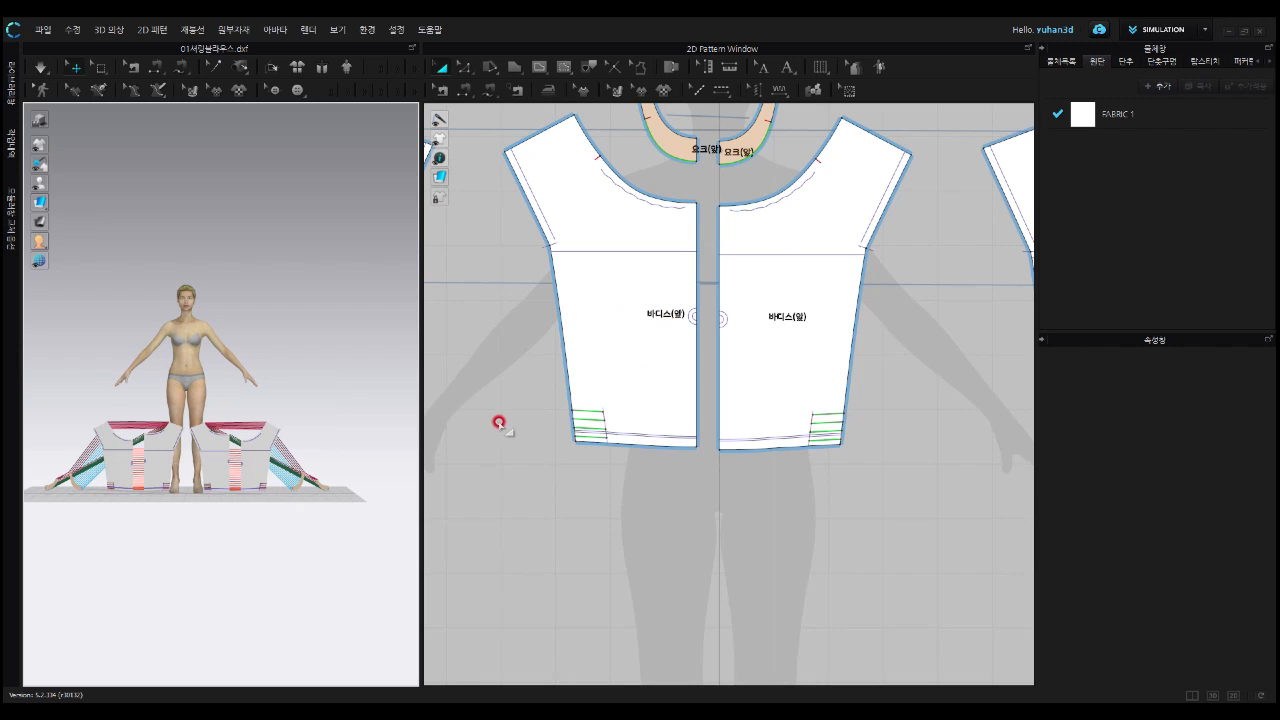
{"action": "right_click_drag", "start_coordinate": [494, 406], "coordinate": [803, 437]}
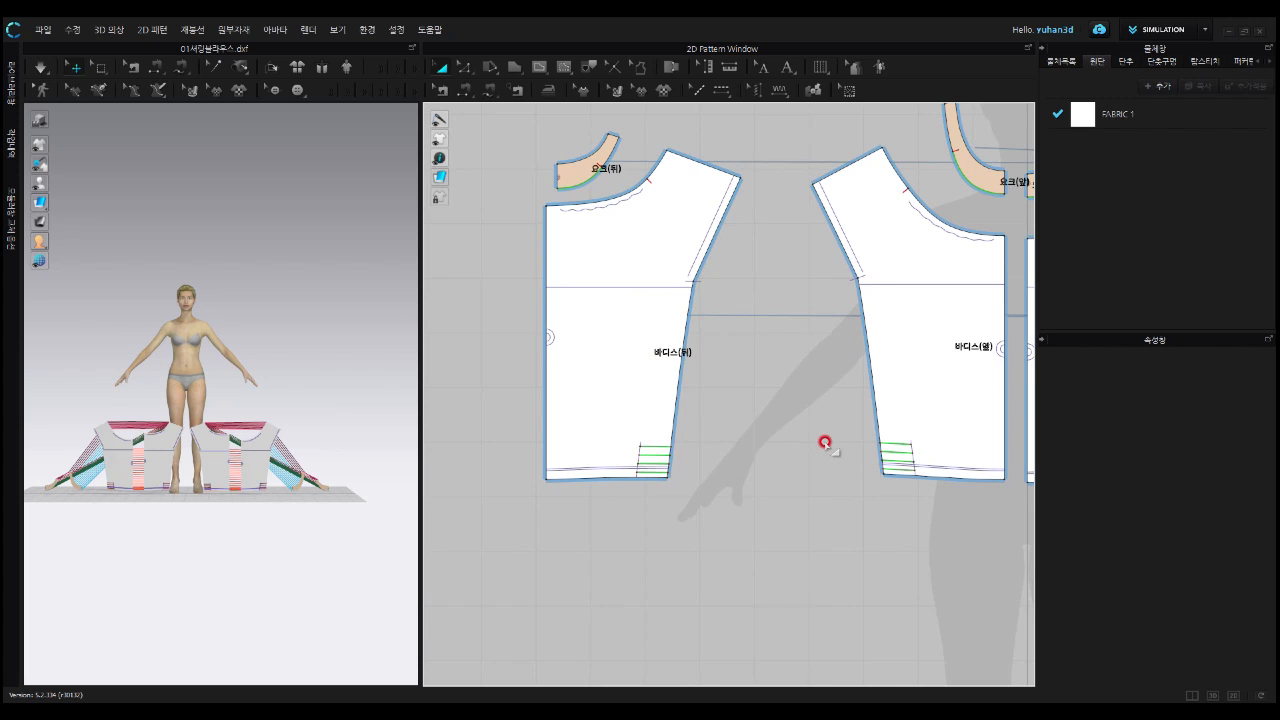
{"action": "scroll", "coordinate": [825, 442], "scroll_direction": "down", "scroll_amount": 6}
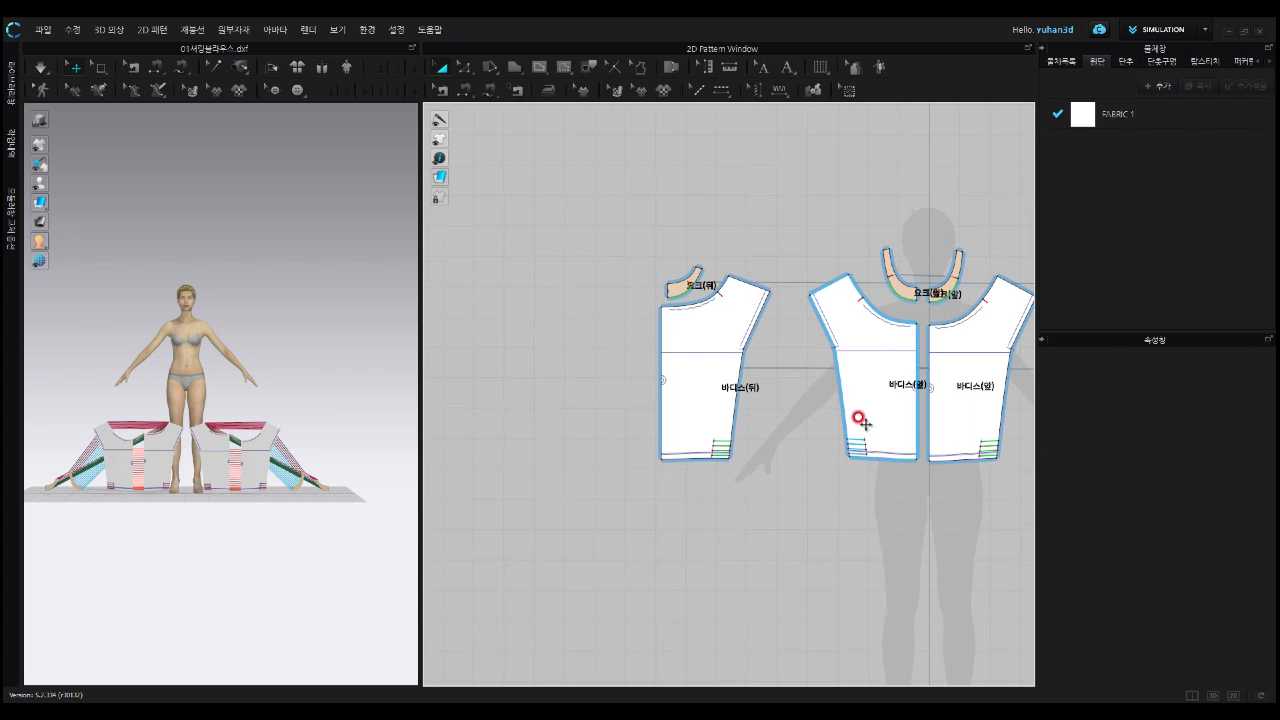
Move the mirrored back bodice and back yoke next to the original back pieces so their centre-back edges face each other
{"action": "middle_click_drag", "start_coordinate": [929, 397], "coordinate": [728, 434]}
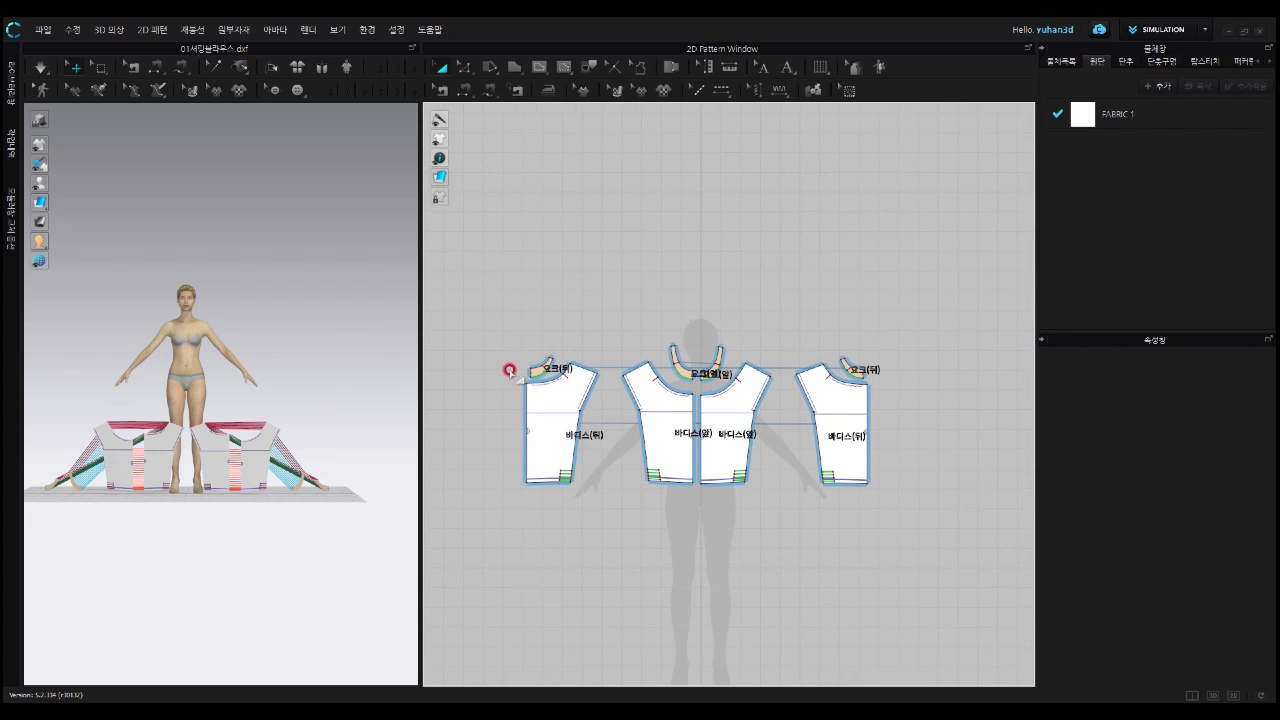
{"action": "left_click_drag", "start_coordinate": [536, 376], "coordinate": [584, 468]}
{"action": "left_click_drag", "start_coordinate": [606, 510], "coordinate": [606, 510]}
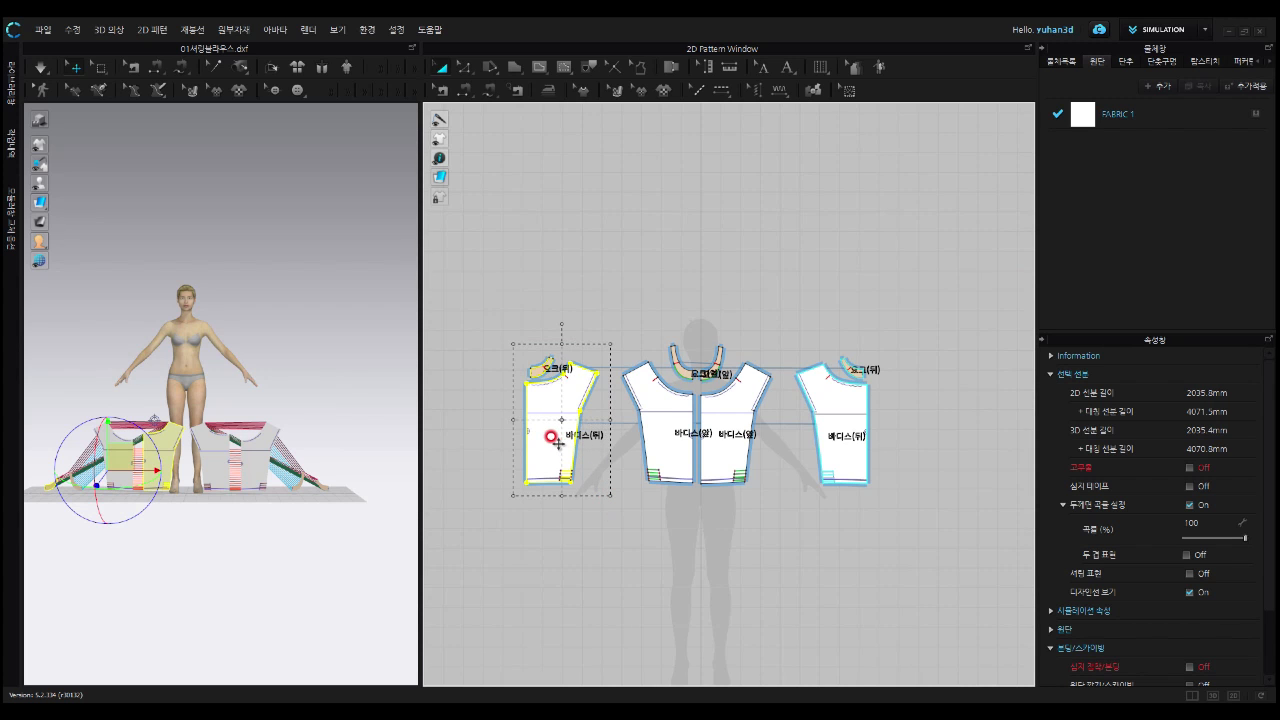
{"action": "left_click_drag", "start_coordinate": [557, 441], "coordinate": [907, 442]}
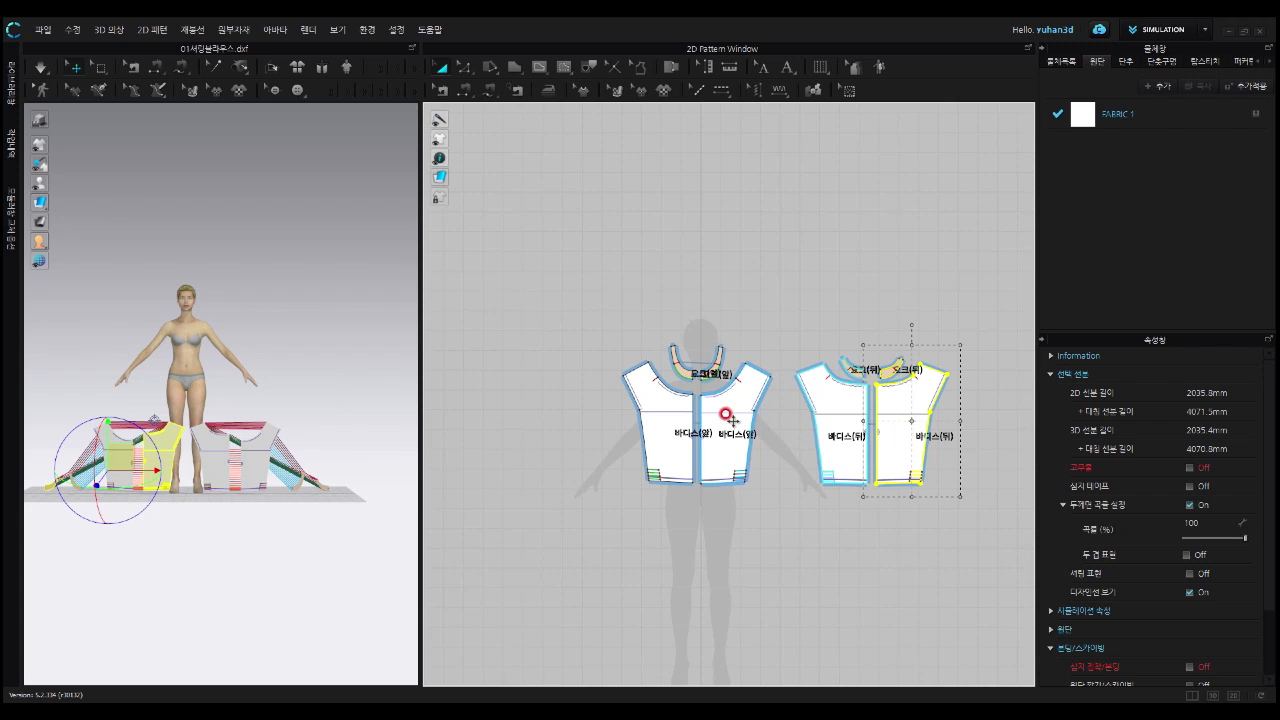
Sew the centre-front edges of the two front bodices together, and those of the two front yokes, with Segment Sewing
{"action": "scroll", "coordinate": [726, 422], "scroll_direction": "up", "scroll_amount": 4}
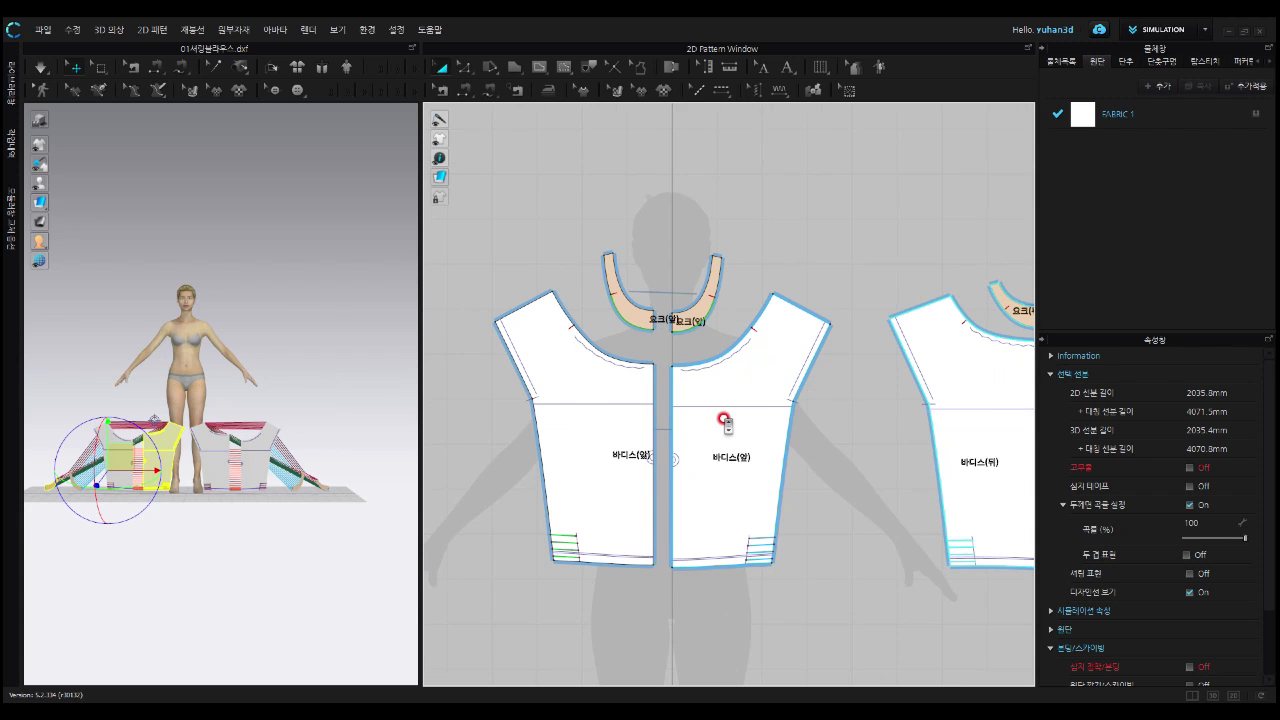
{"action": "scroll", "coordinate": [724, 420], "scroll_direction": "up", "scroll_amount": 2}
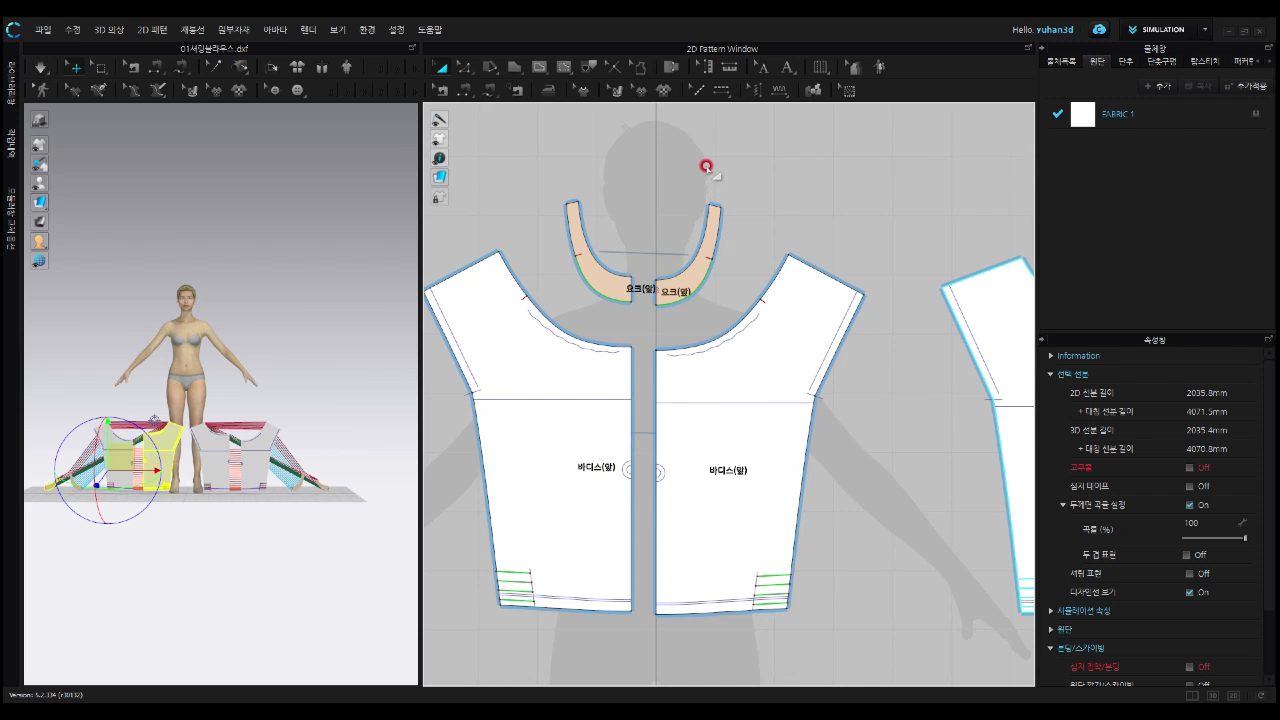
{"action": "left_click", "coordinate": [465, 97]}
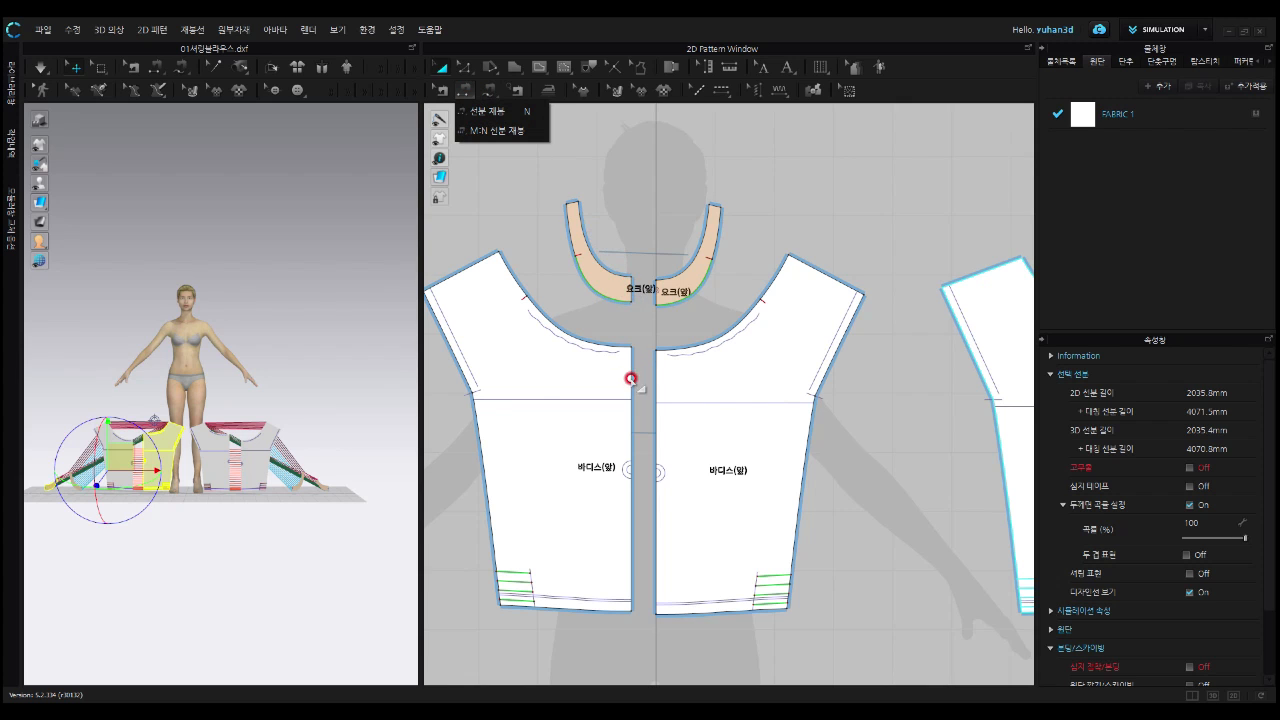
{"action": "left_click", "coordinate": [480, 113]}
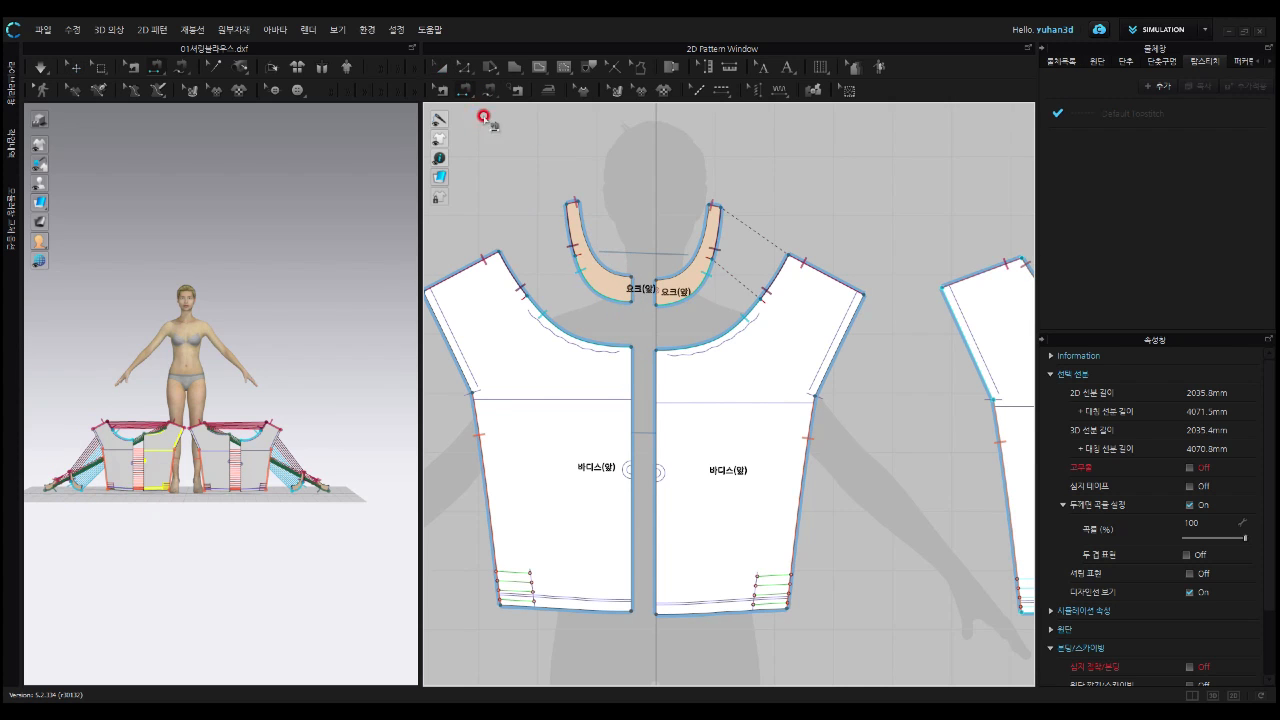
{"action": "left_click", "coordinate": [628, 369]}
{"action": "left_click", "coordinate": [651, 373]}
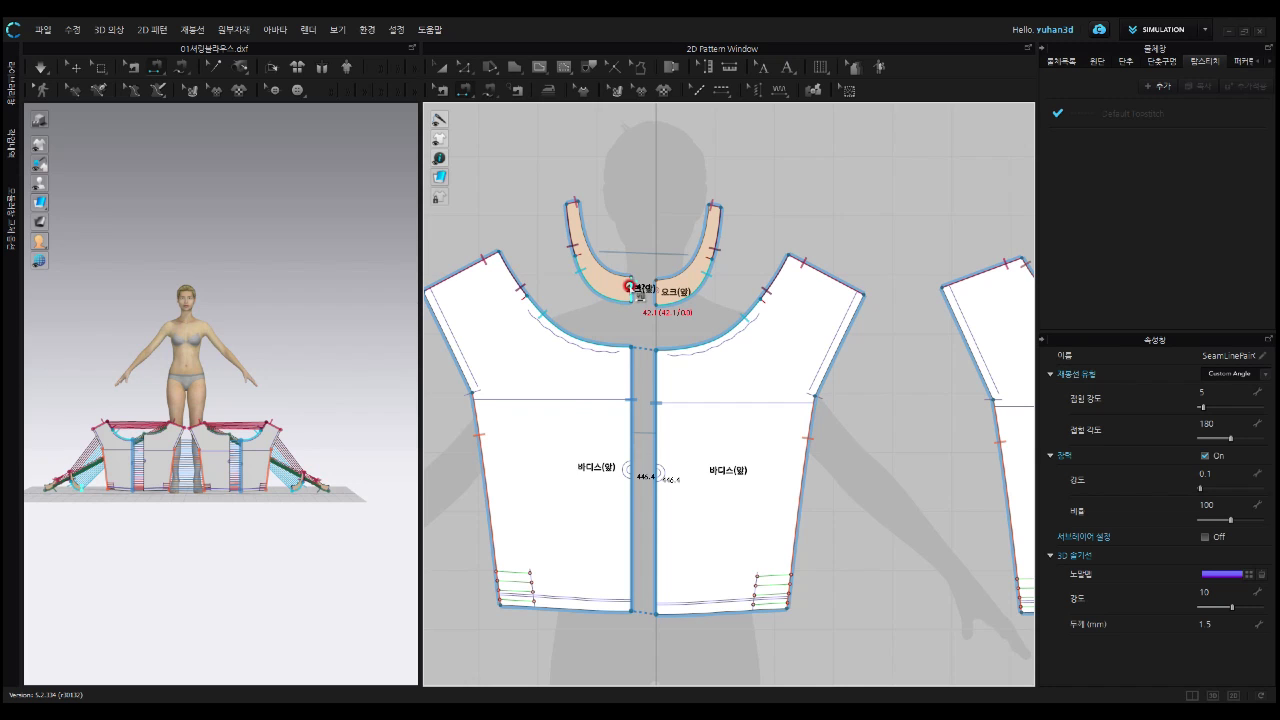
{"action": "left_click", "coordinate": [630, 288]}
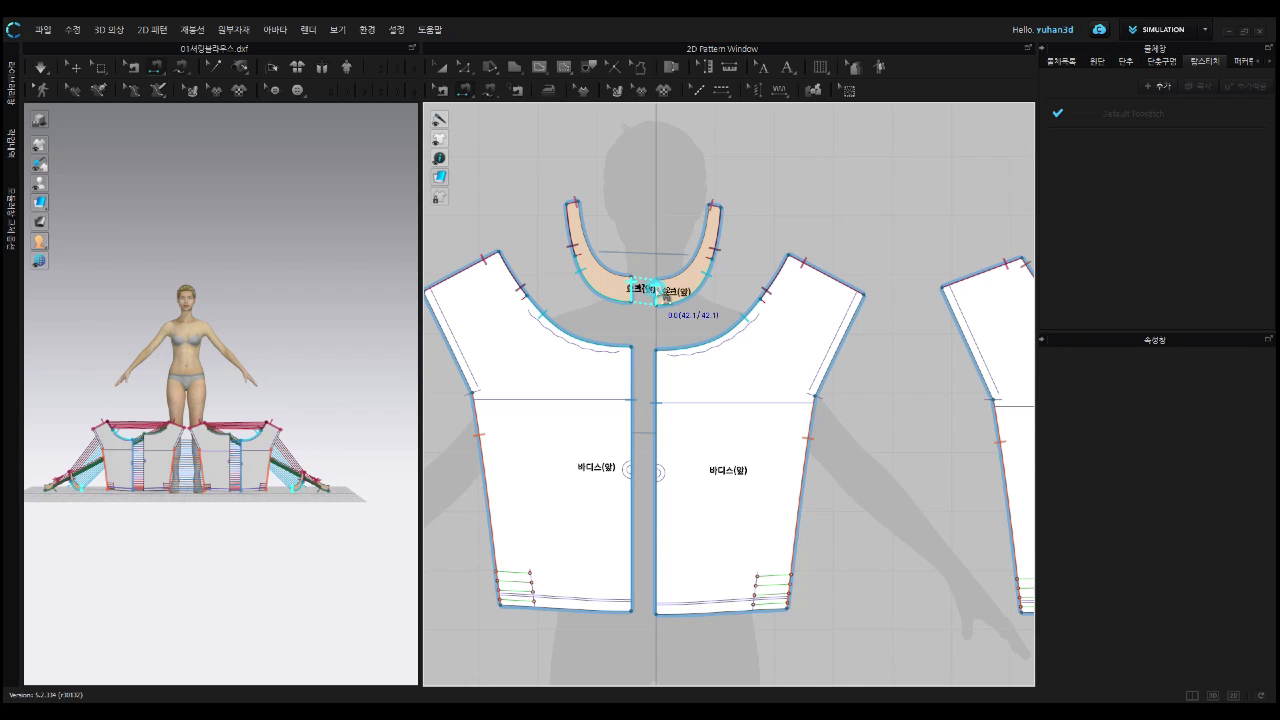
{"action": "left_click", "coordinate": [665, 293]}
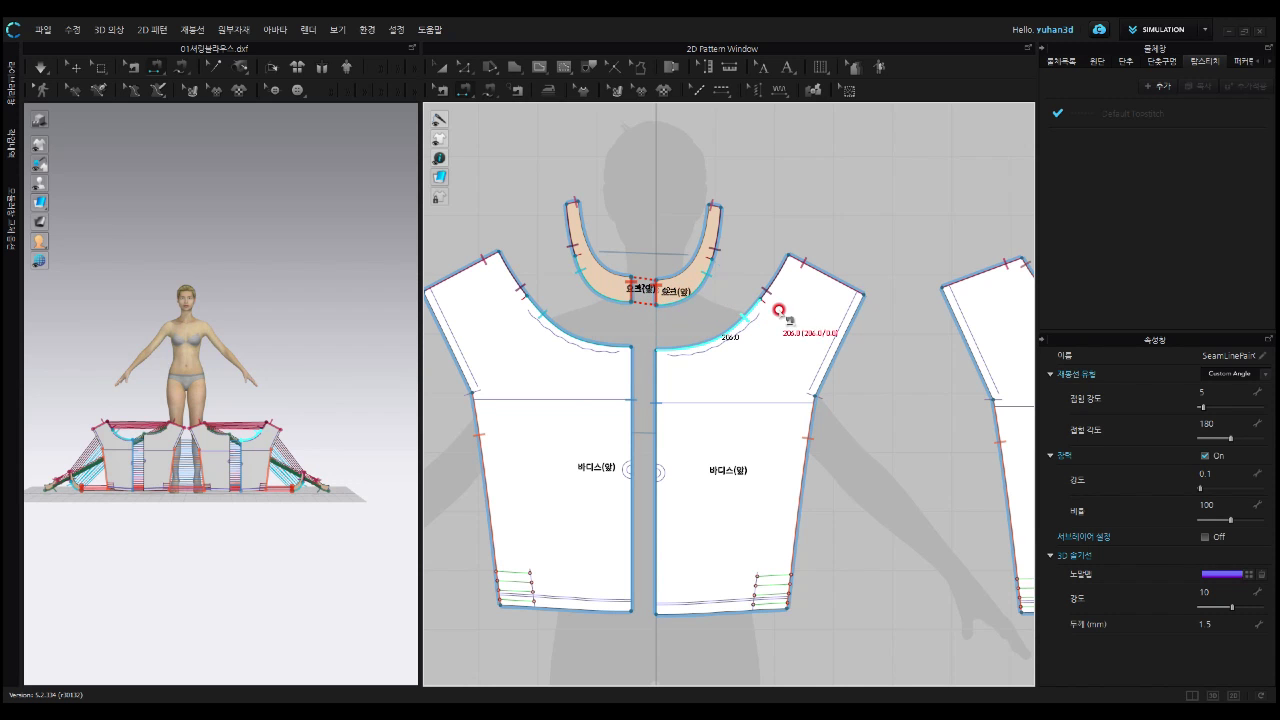
Sew the centre-back edges of the two back bodices together, and those of the two back yokes
{"action": "right_click_drag", "start_coordinate": [905, 365], "coordinate": [569, 366]}
{"action": "right_click_drag", "start_coordinate": [820, 403], "coordinate": [670, 377]}
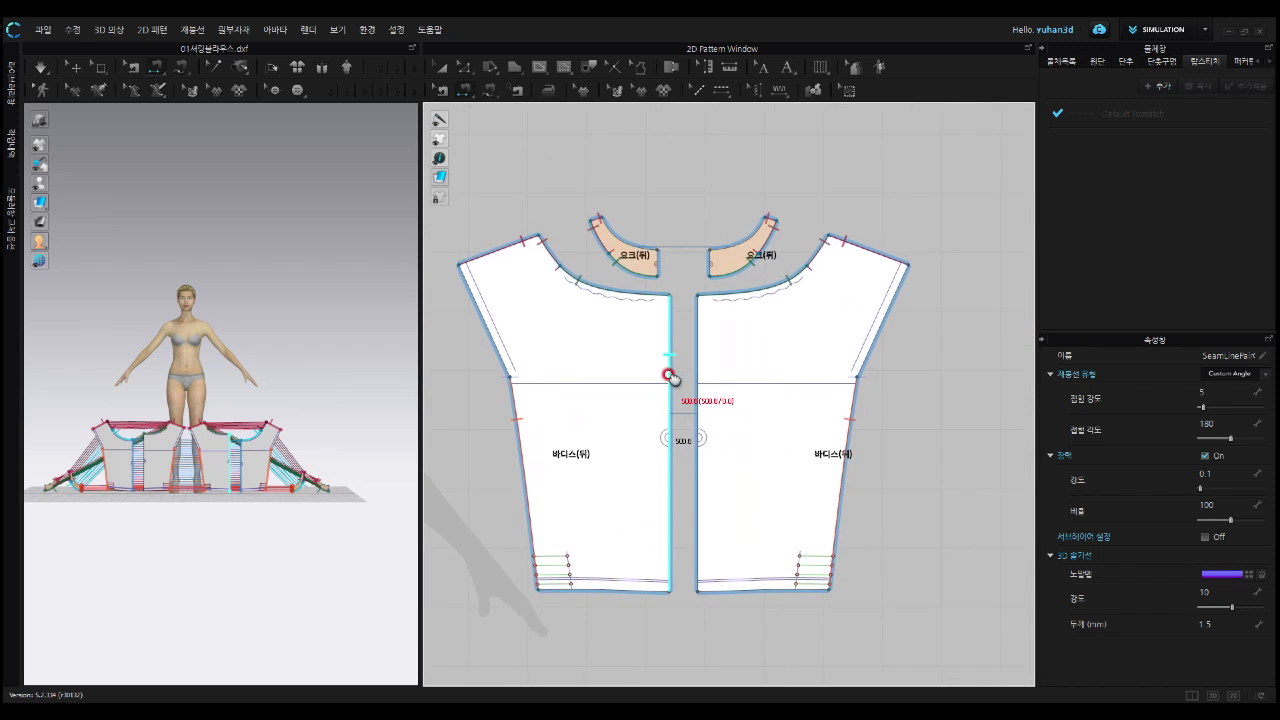
{"action": "scroll", "coordinate": [672, 376], "scroll_direction": "up", "scroll_amount": 2}
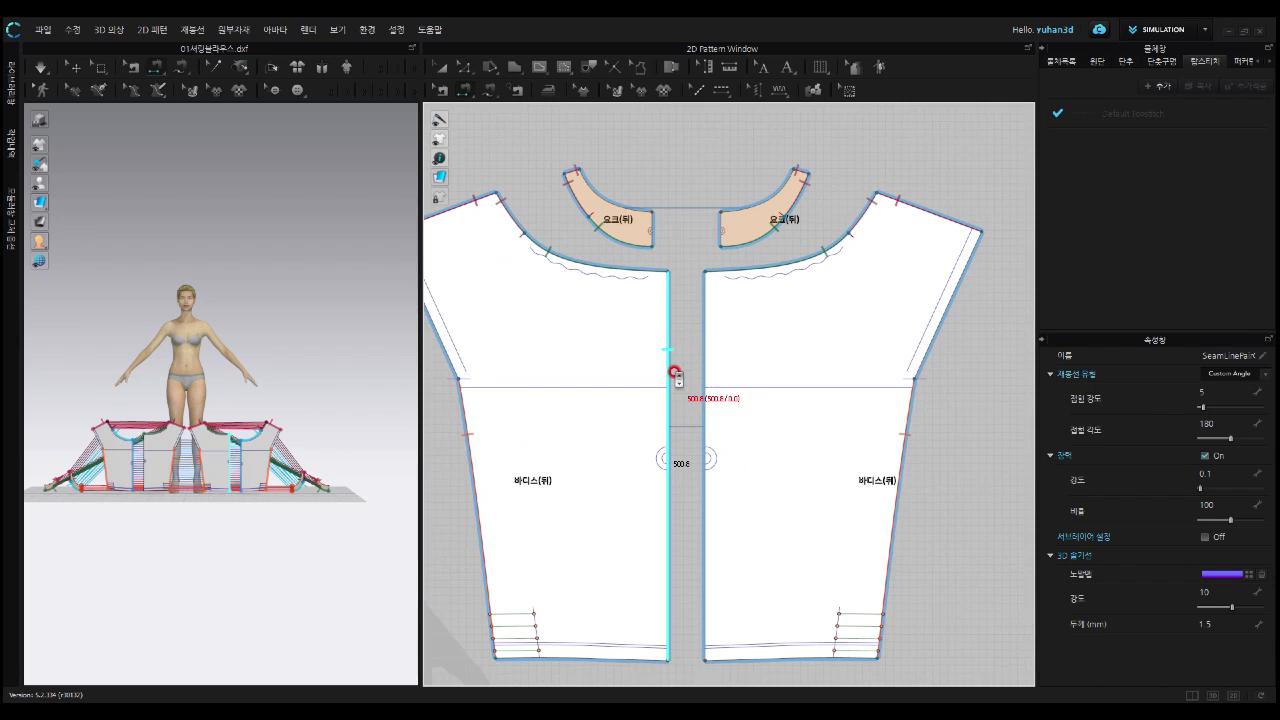
{"action": "left_click", "coordinate": [699, 306]}
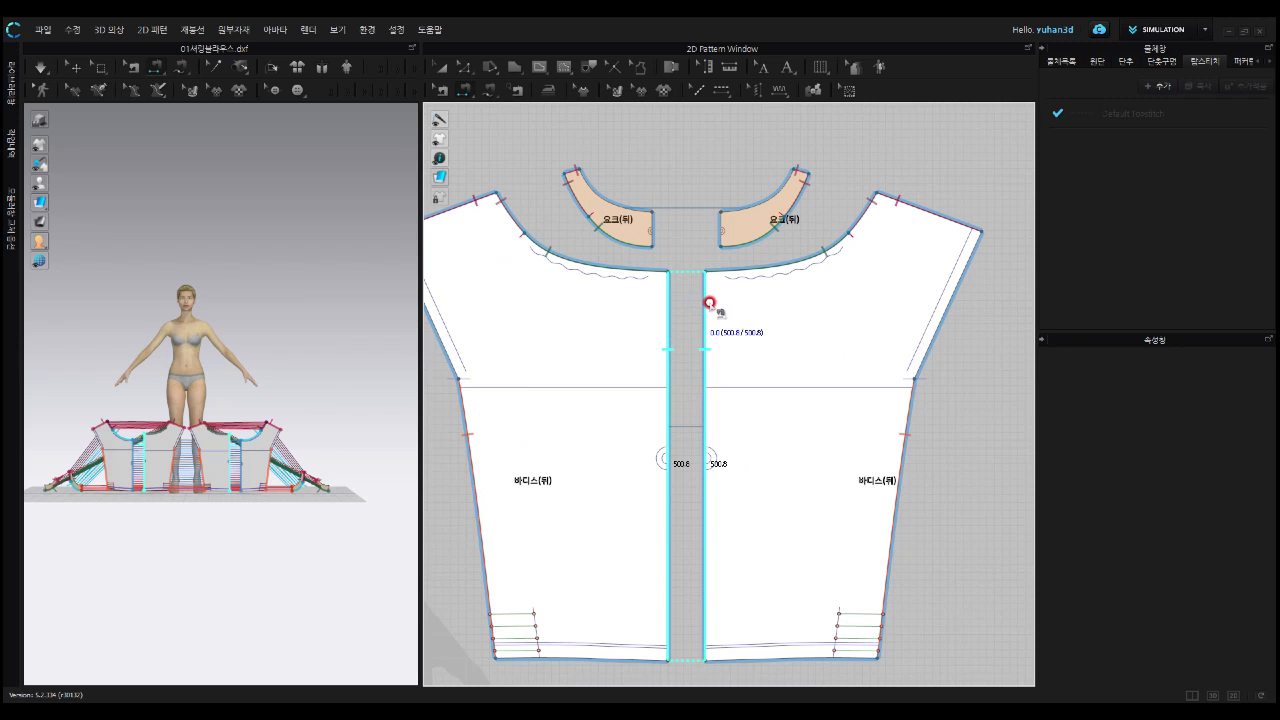
{"action": "left_click", "coordinate": [701, 306]}
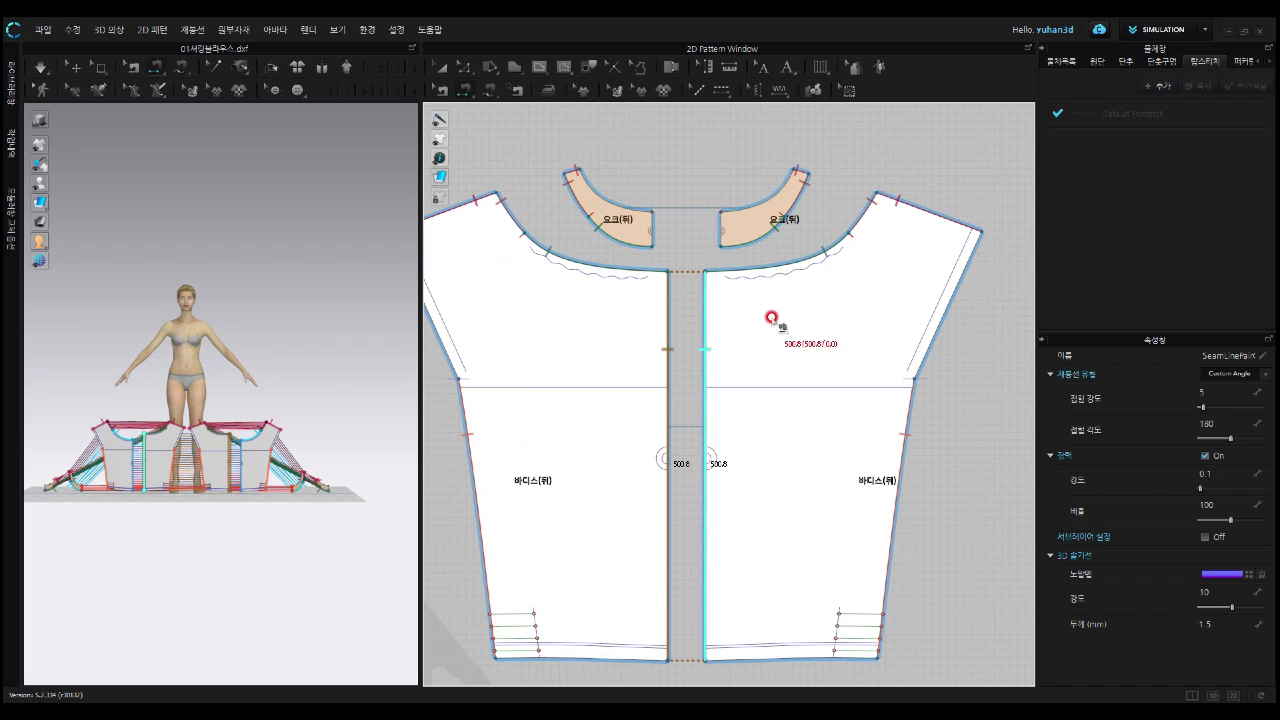
{"action": "left_click", "coordinate": [663, 232]}
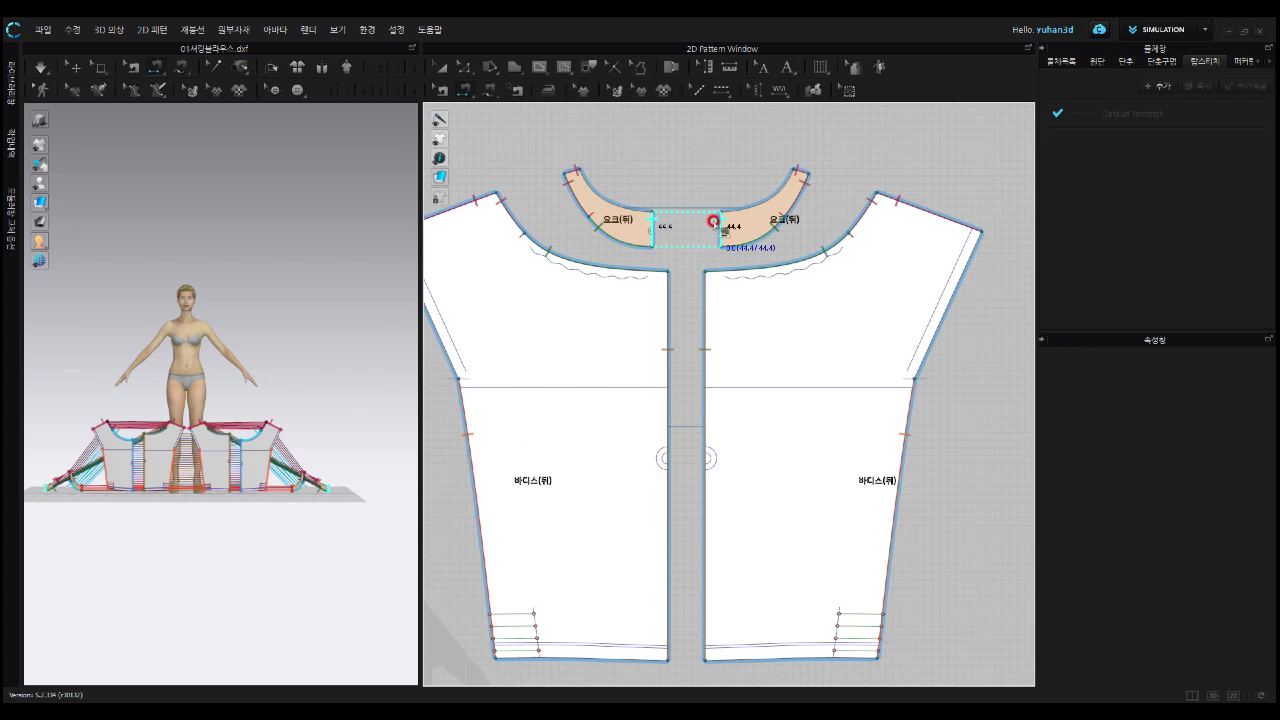
{"action": "left_click", "coordinate": [725, 228]}
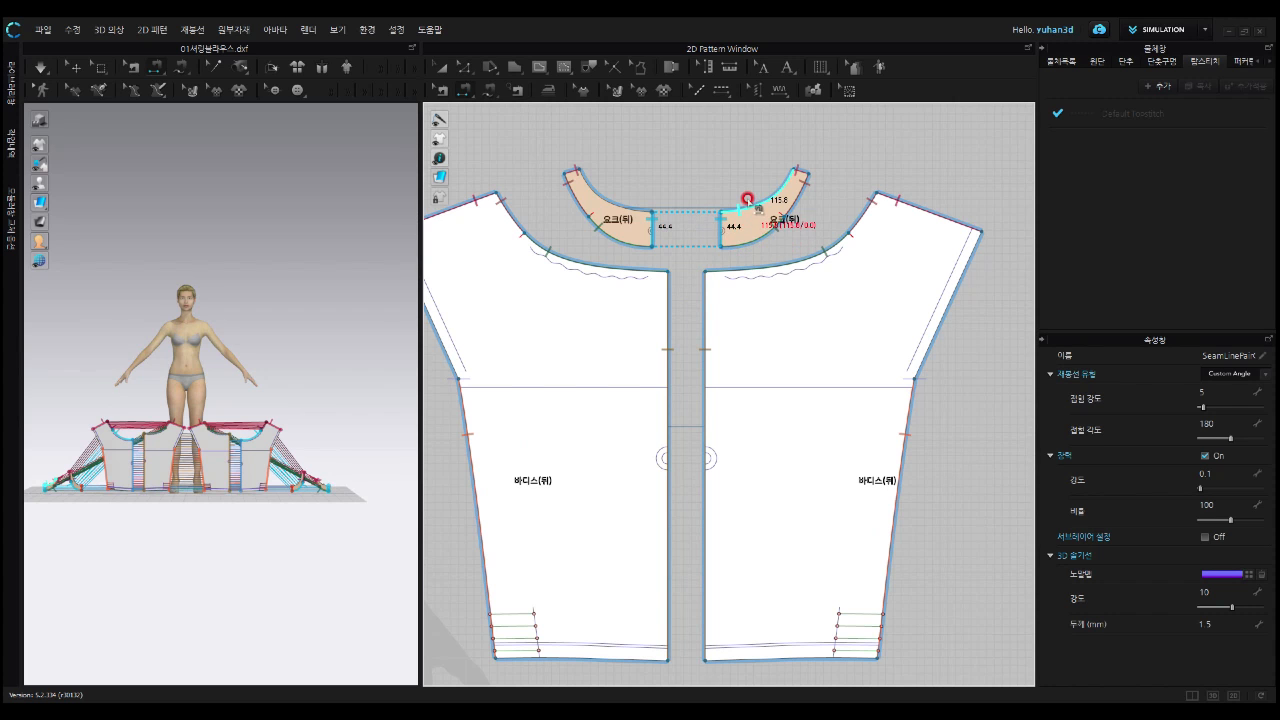
{"action": "left_click", "coordinate": [703, 290]}
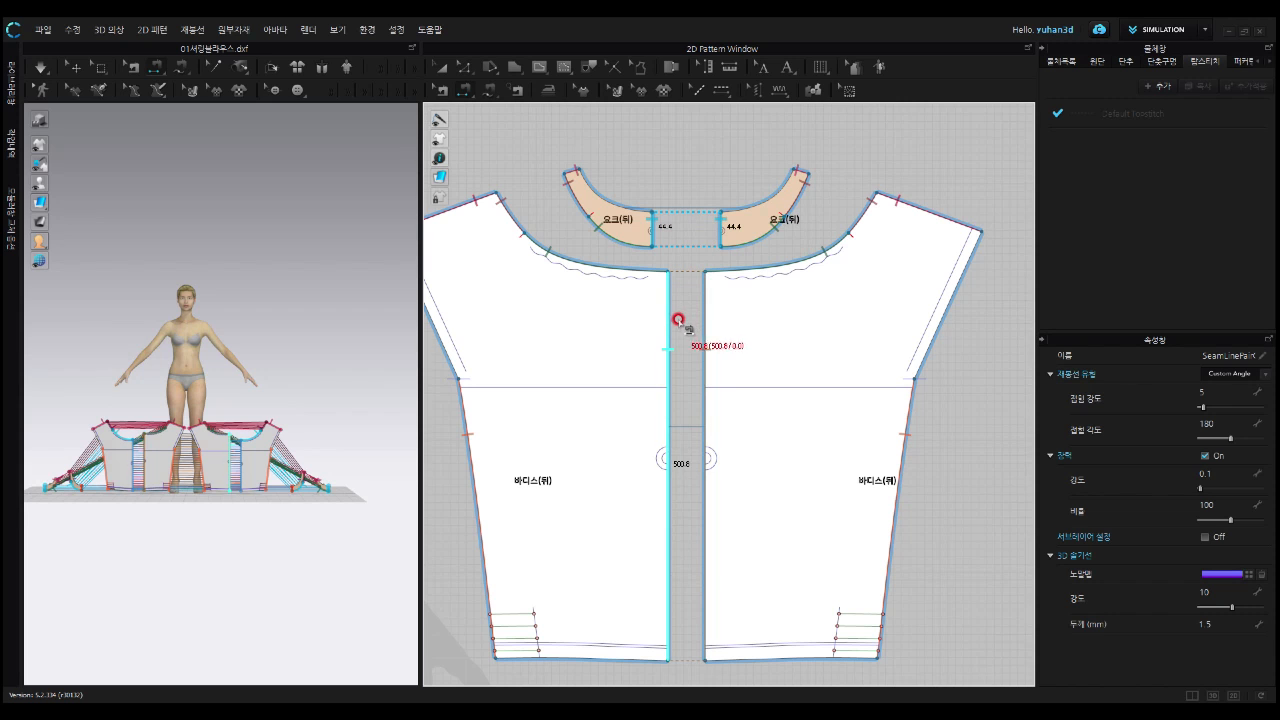
{"action": "left_click", "coordinate": [669, 321]}
Review the seams of the complete front and back patterns in 2D and from an angled view in 3D
{"action": "scroll", "coordinate": [669, 321], "scroll_direction": "down", "scroll_amount": 5}
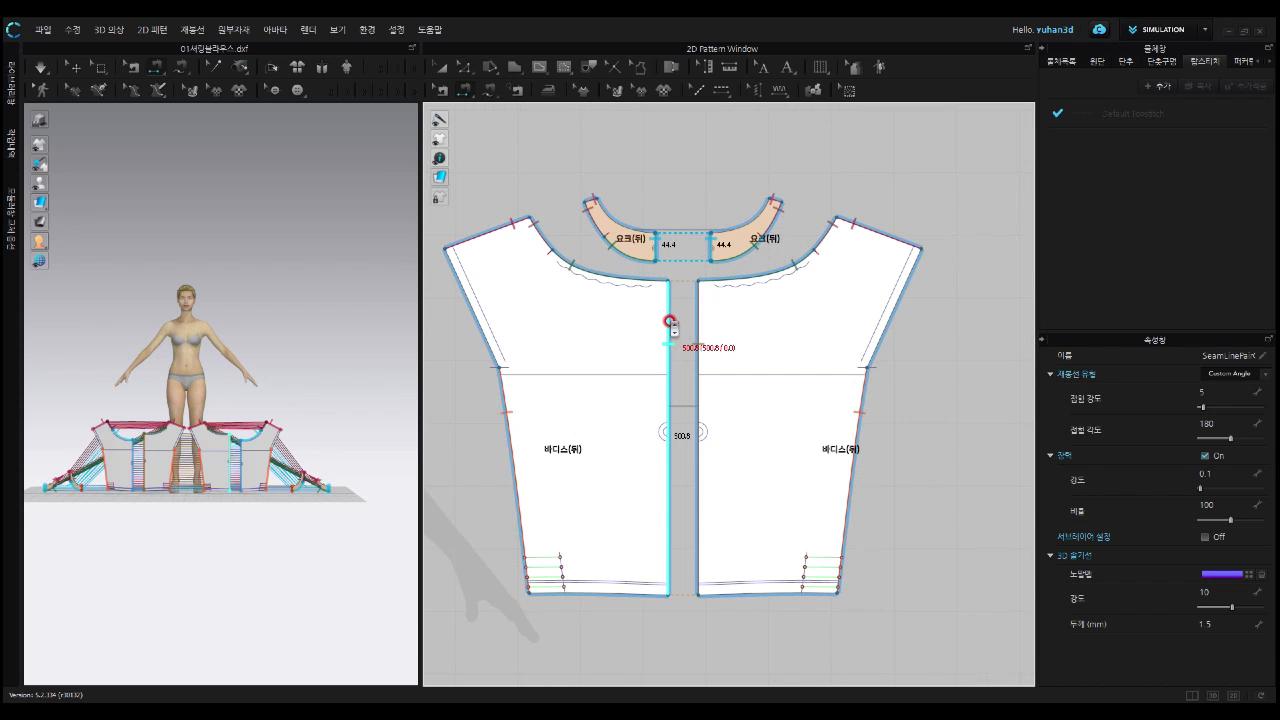
{"action": "scroll", "coordinate": [557, 364], "scroll_direction": "down", "scroll_amount": 2}
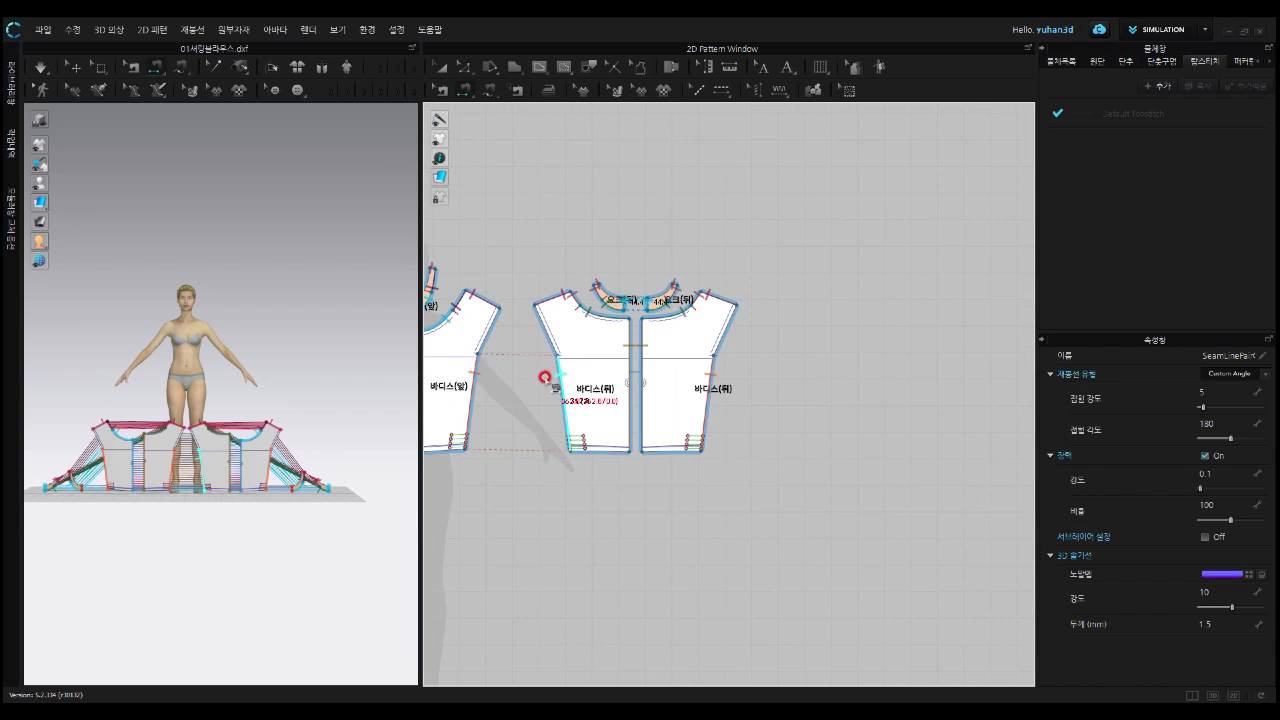
{"action": "middle_click_drag", "start_coordinate": [516, 396], "coordinate": [734, 371]}
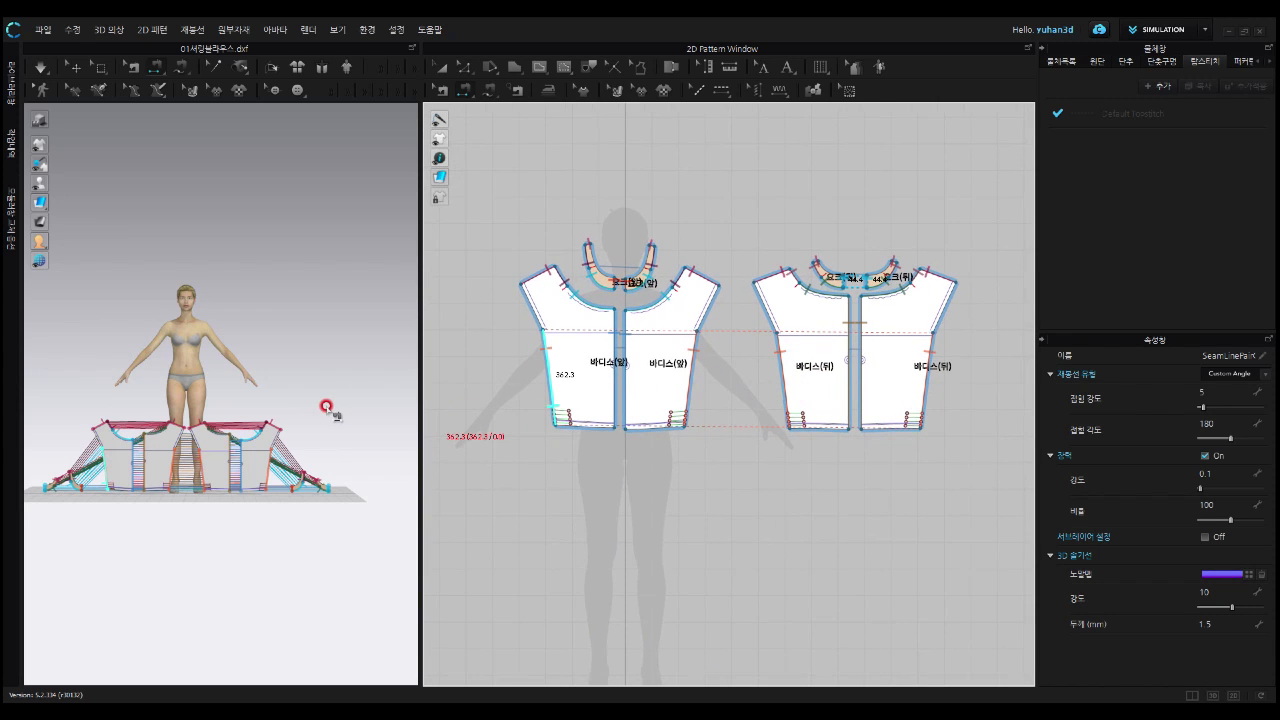
{"action": "right_click_drag", "start_coordinate": [323, 400], "coordinate": [277, 420]}
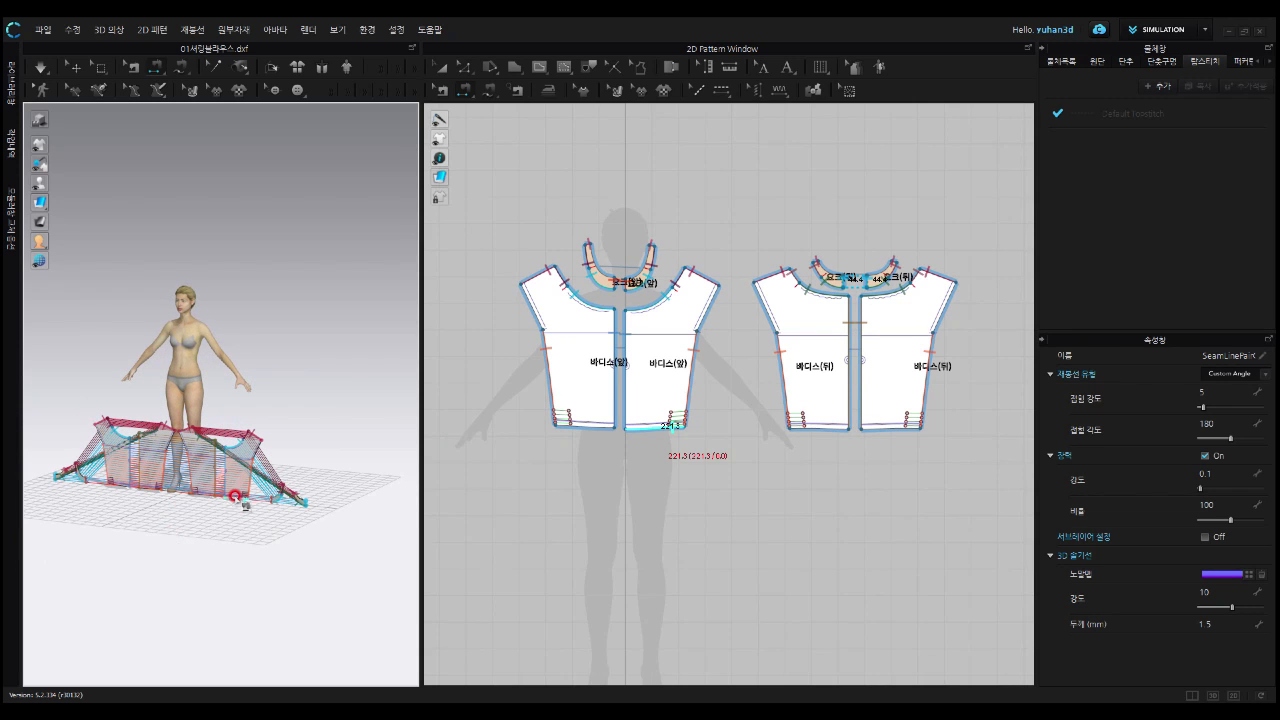
Rearrange all the blouse patterns in the 3D window to match their 2D pattern layout
{"action": "right_click_drag", "start_coordinate": [328, 430], "coordinate": [345, 424]}
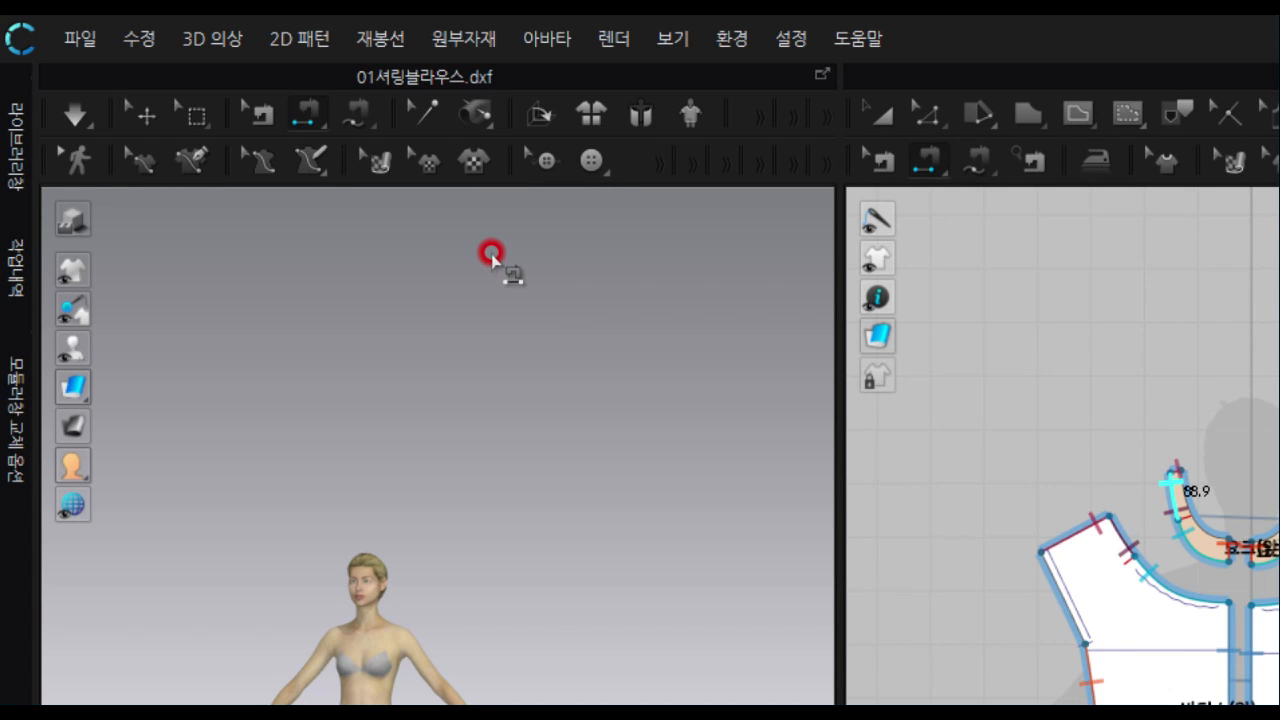
{"action": "left_click", "coordinate": [594, 125]}
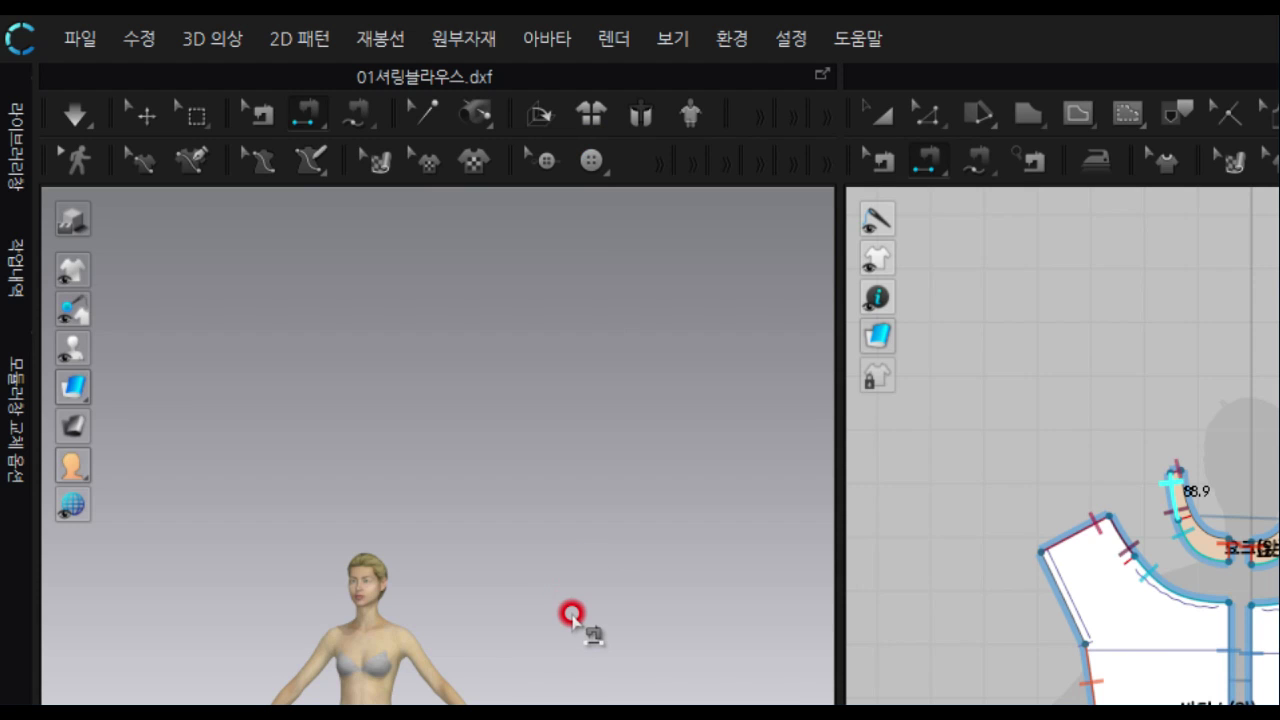
{"action": "scroll", "coordinate": [572, 615], "scroll_direction": "up", "scroll_amount": 2}
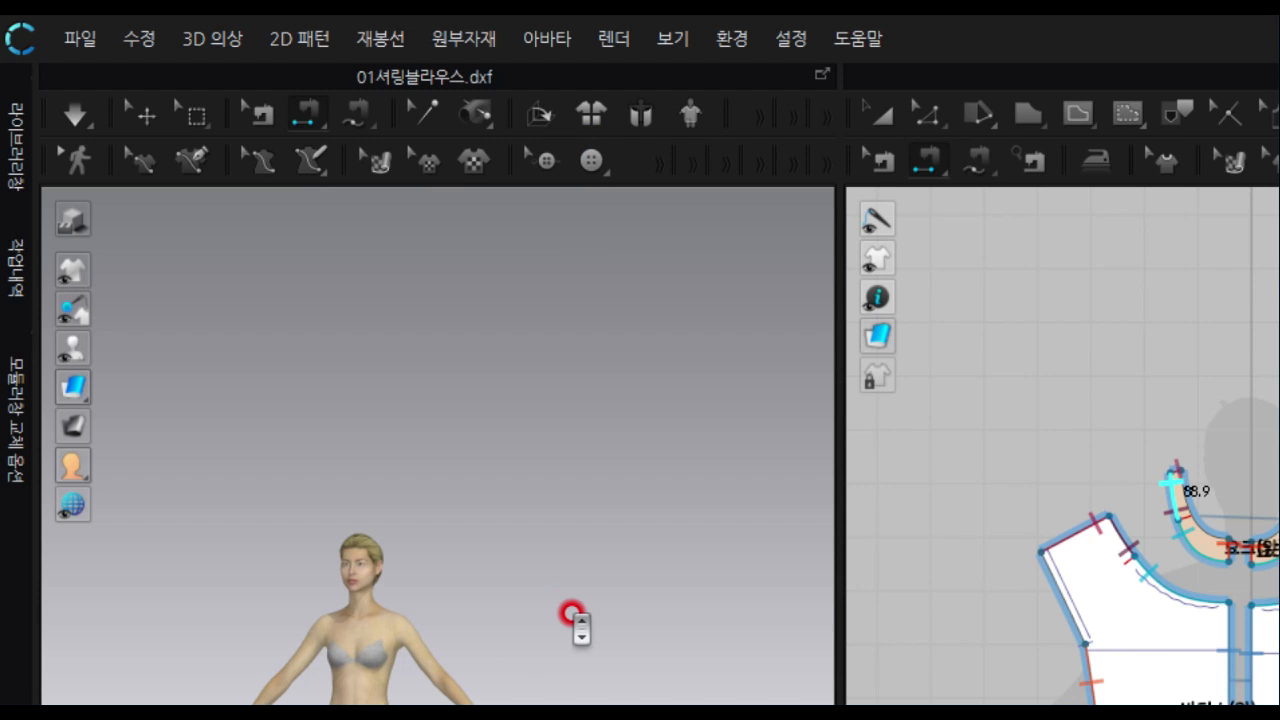
{"action": "scroll", "coordinate": [572, 615], "scroll_direction": "up", "scroll_amount": 2}
{"action": "middle_click_drag", "start_coordinate": [572, 615], "coordinate": [690, 325]}
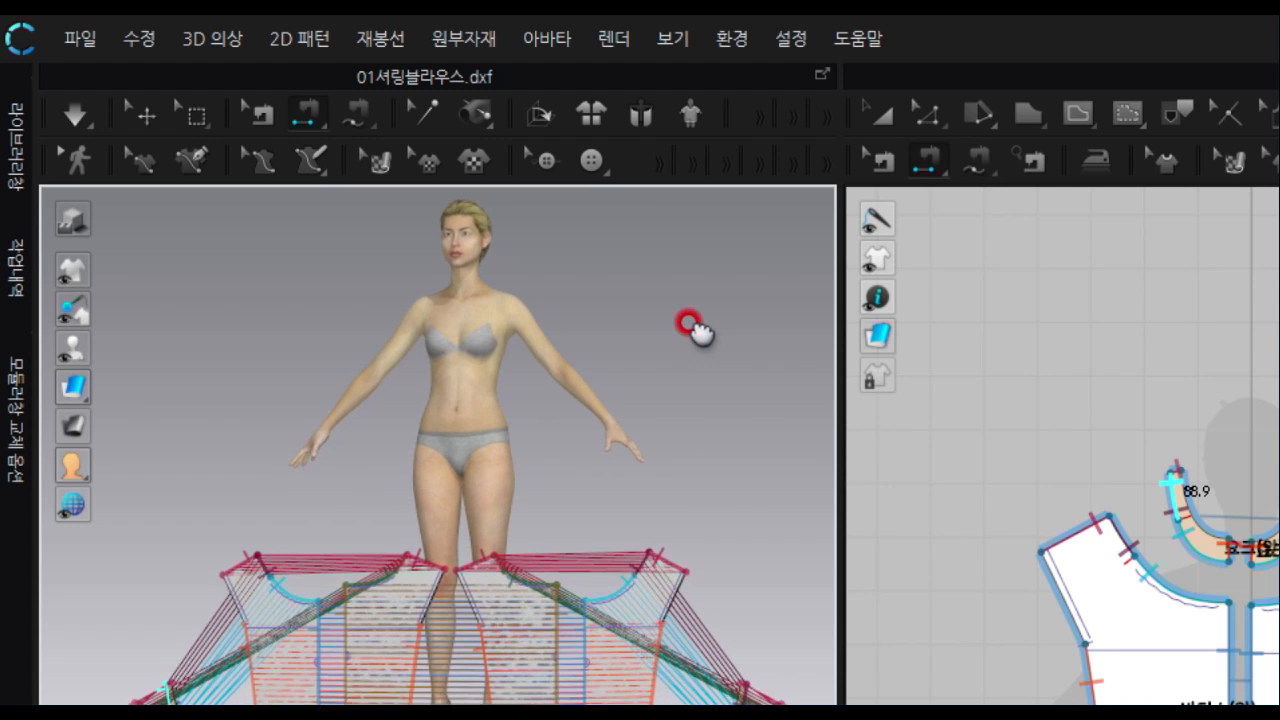
{"action": "scroll", "coordinate": [678, 418], "scroll_direction": "down", "scroll_amount": 1}
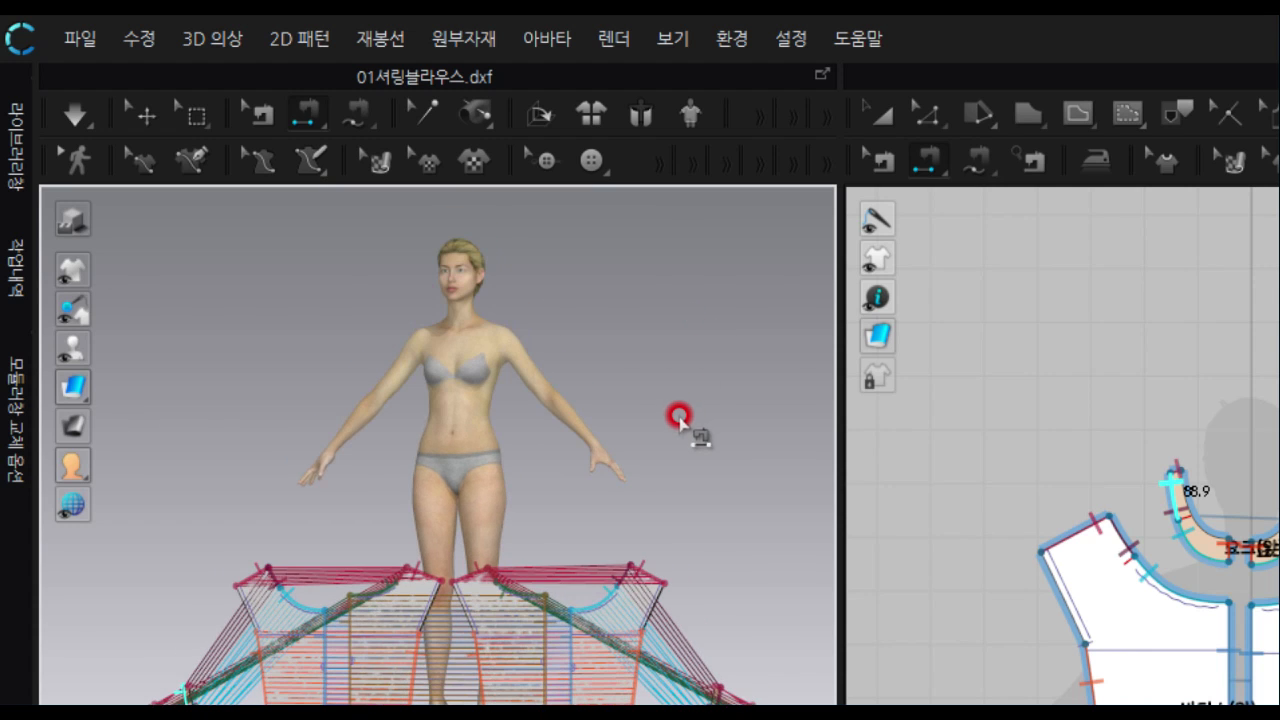
{"action": "scroll", "coordinate": [682, 424], "scroll_direction": "down", "scroll_amount": 1}
{"action": "middle_click_drag", "start_coordinate": [671, 471], "coordinate": [666, 407]}
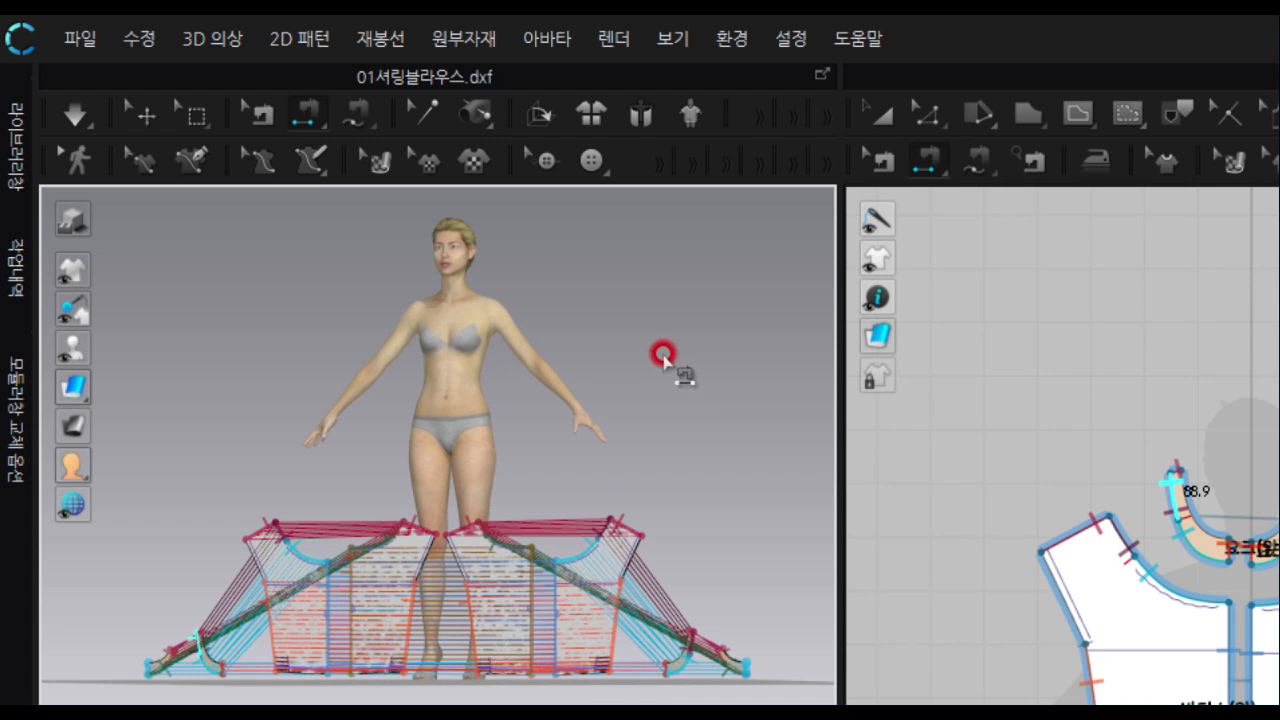
{"action": "left_click", "coordinate": [596, 114]}
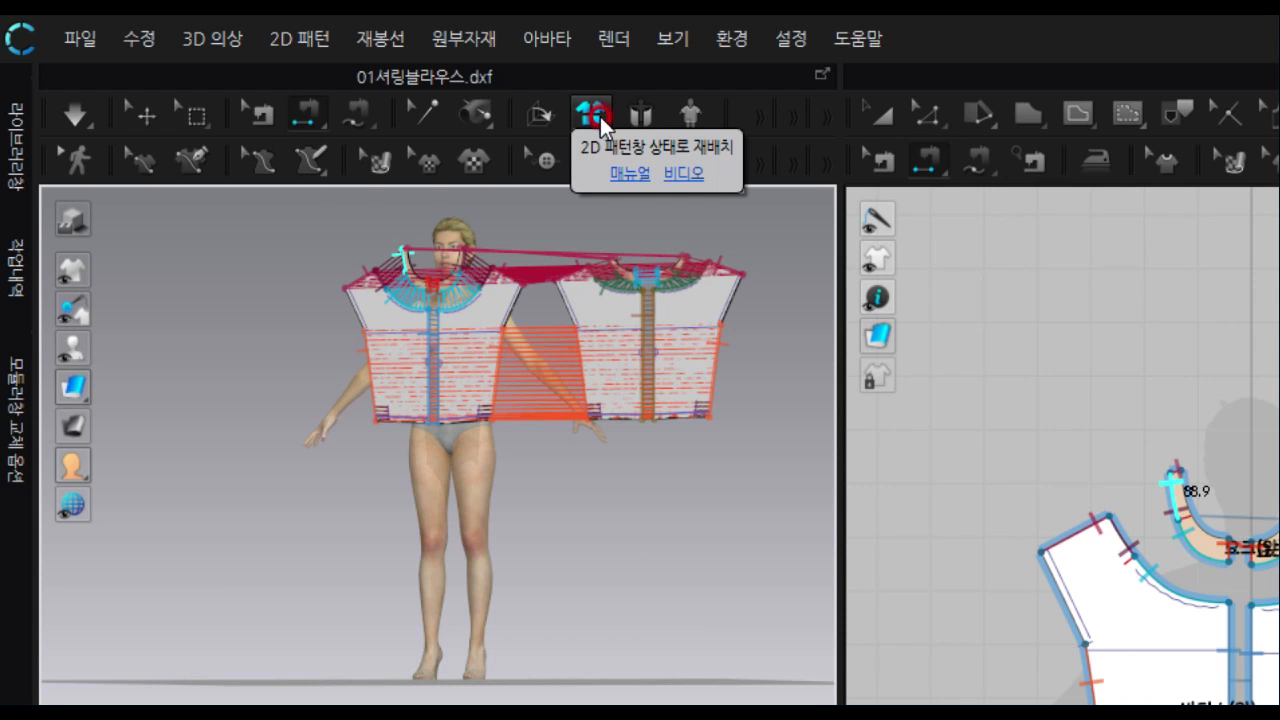
{"action": "left_click", "coordinate": [935, 545]}
{"action": "left_click", "coordinate": [1046, 568]}
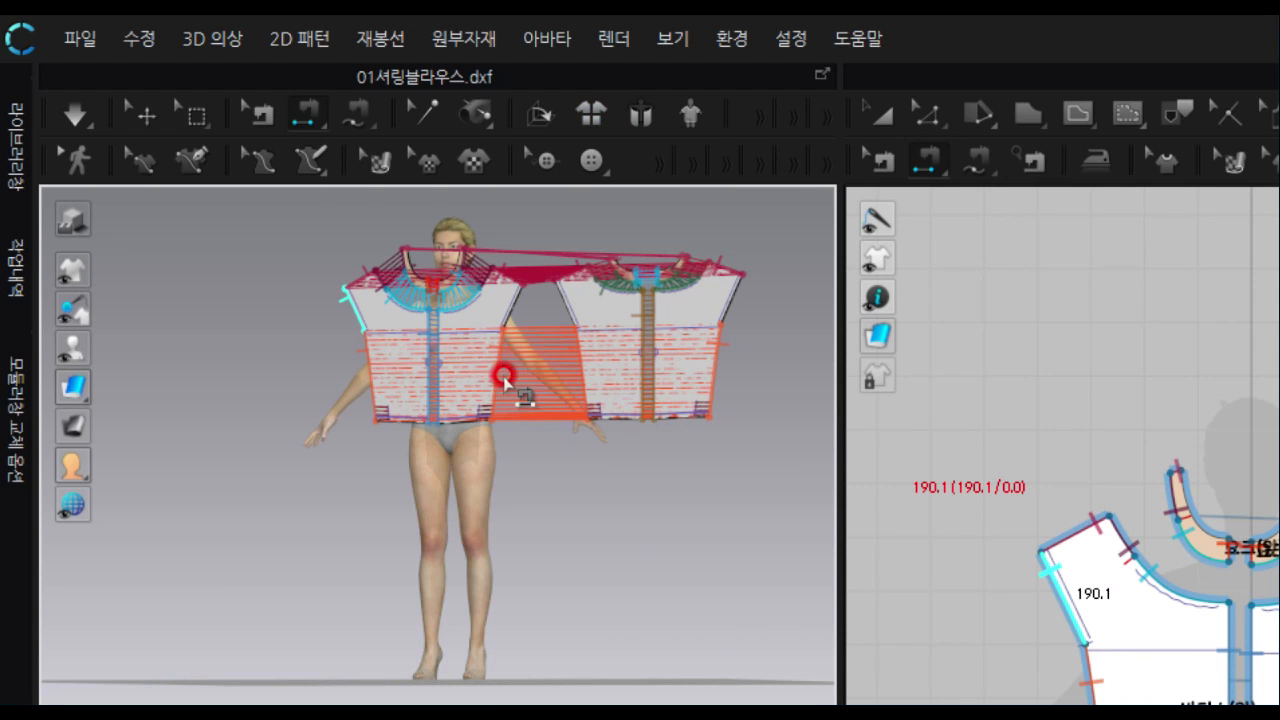
{"action": "left_click", "coordinate": [680, 418]}
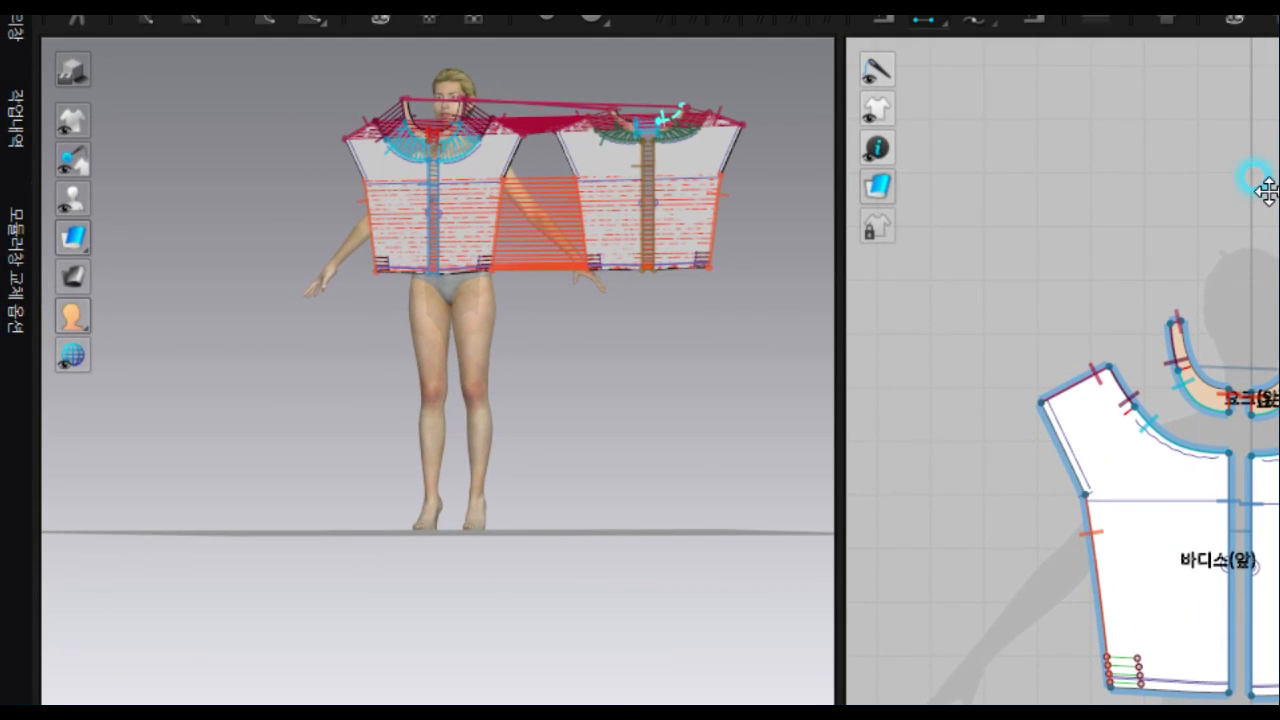
{"action": "left_click", "coordinate": [1265, 190]}
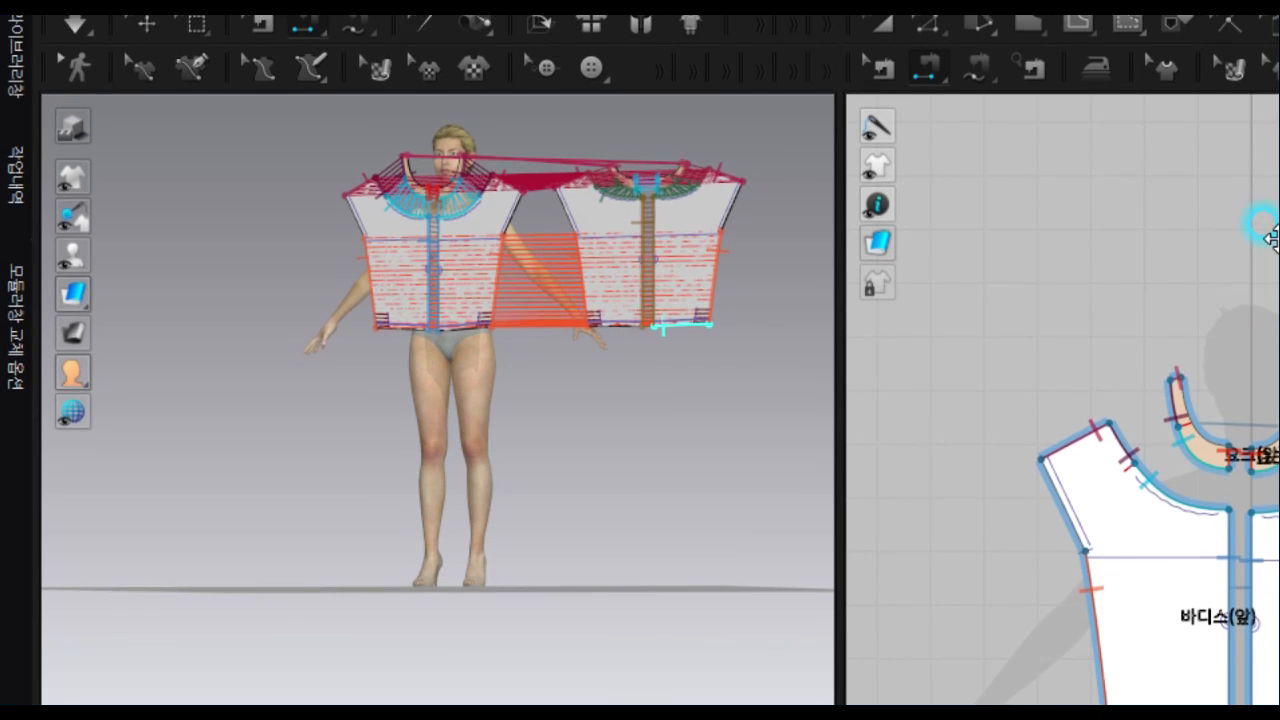
{"action": "left_click", "coordinate": [585, 64]}
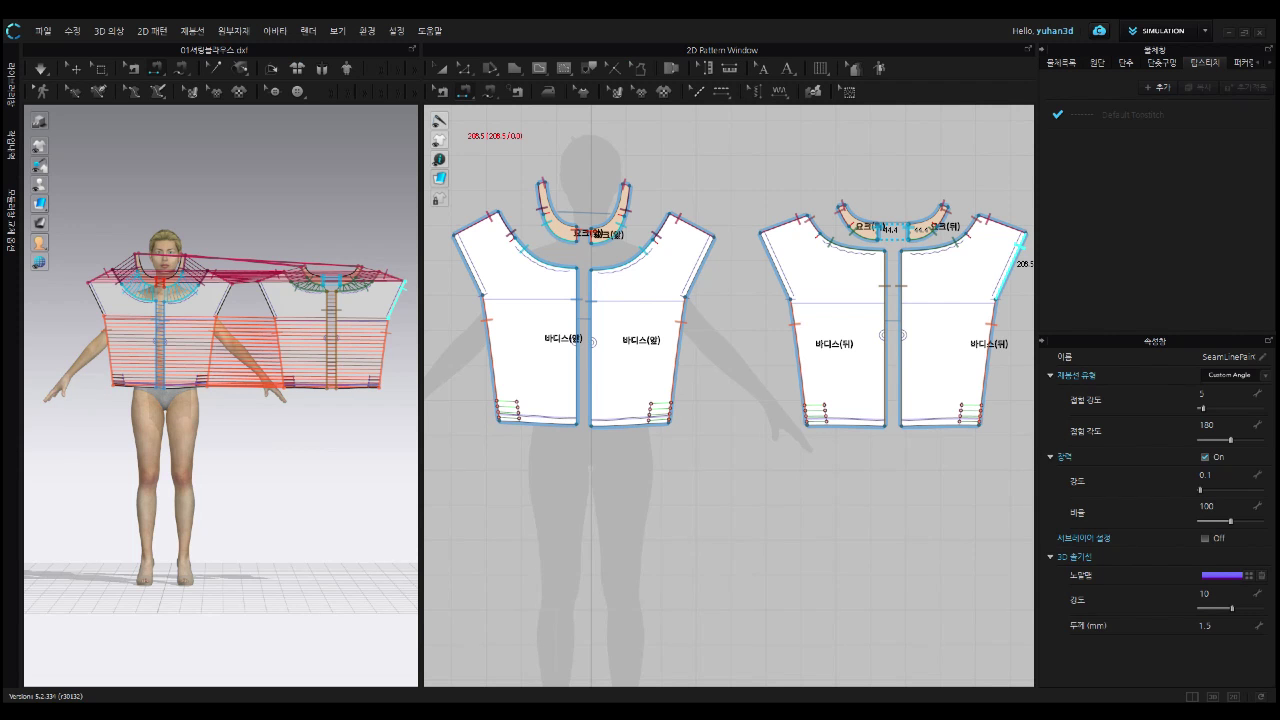
Start saving the work as a new project file and go to the 20-2YUHAN folder inside CLO 3D 2020
{"action": "left_click", "coordinate": [128, 149]}
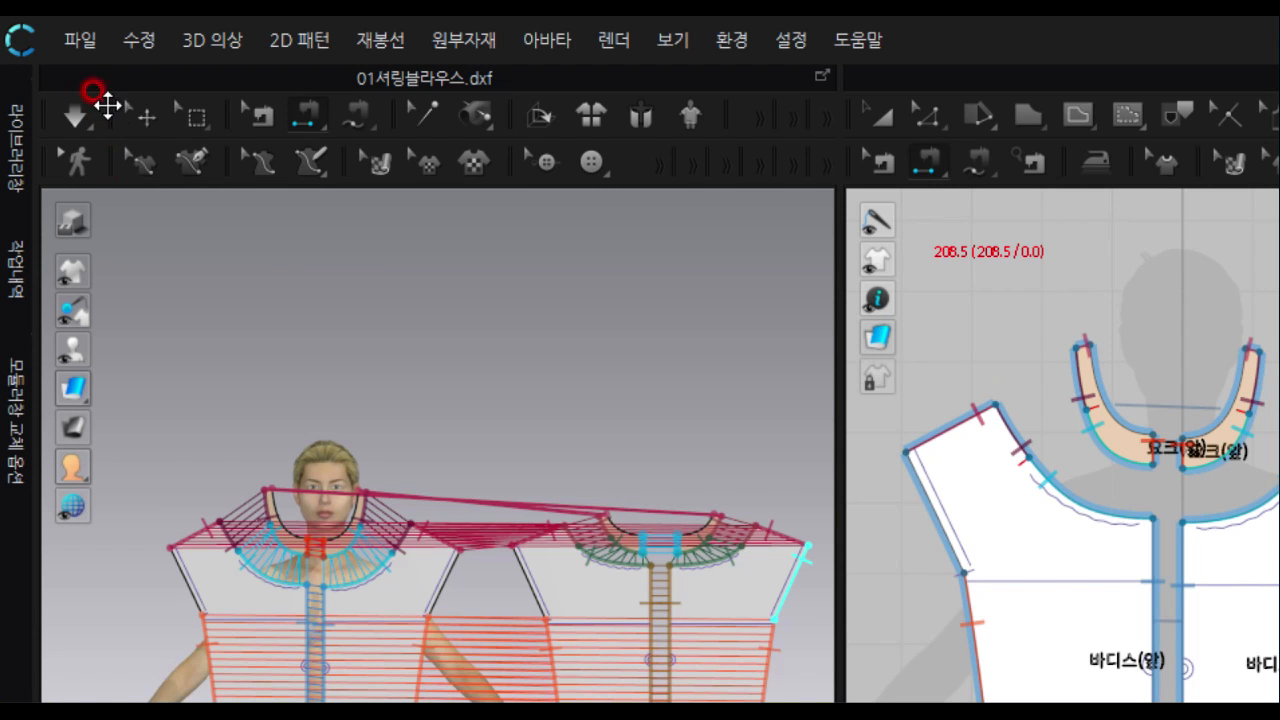
{"action": "left_click", "coordinate": [76, 39]}
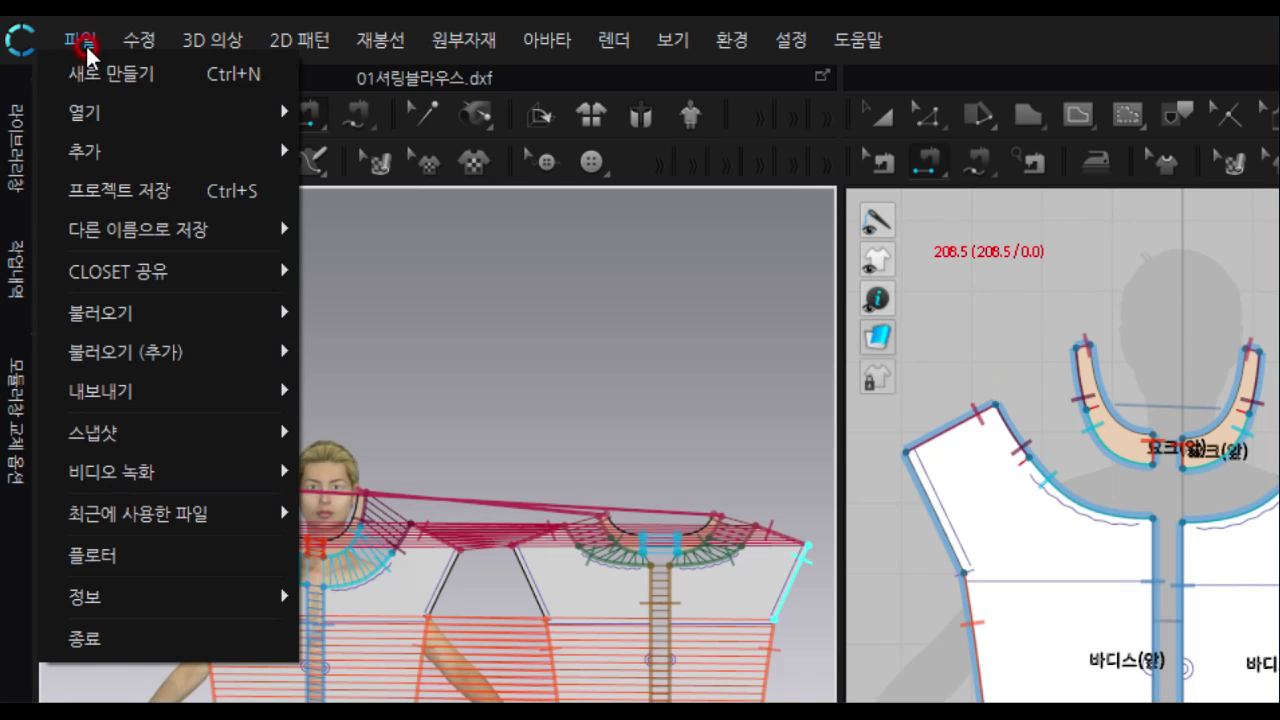
{"action": "mouse_move", "coordinate": [125, 238]}
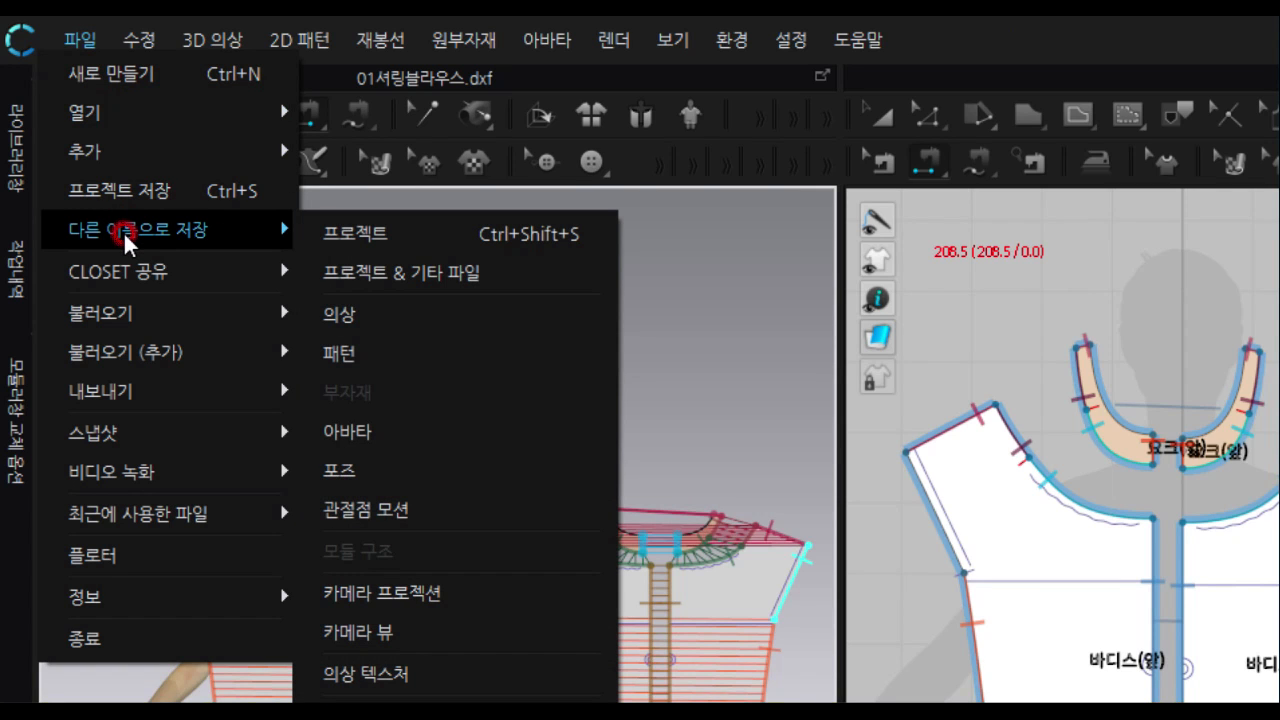
{"action": "left_click", "coordinate": [435, 232]}
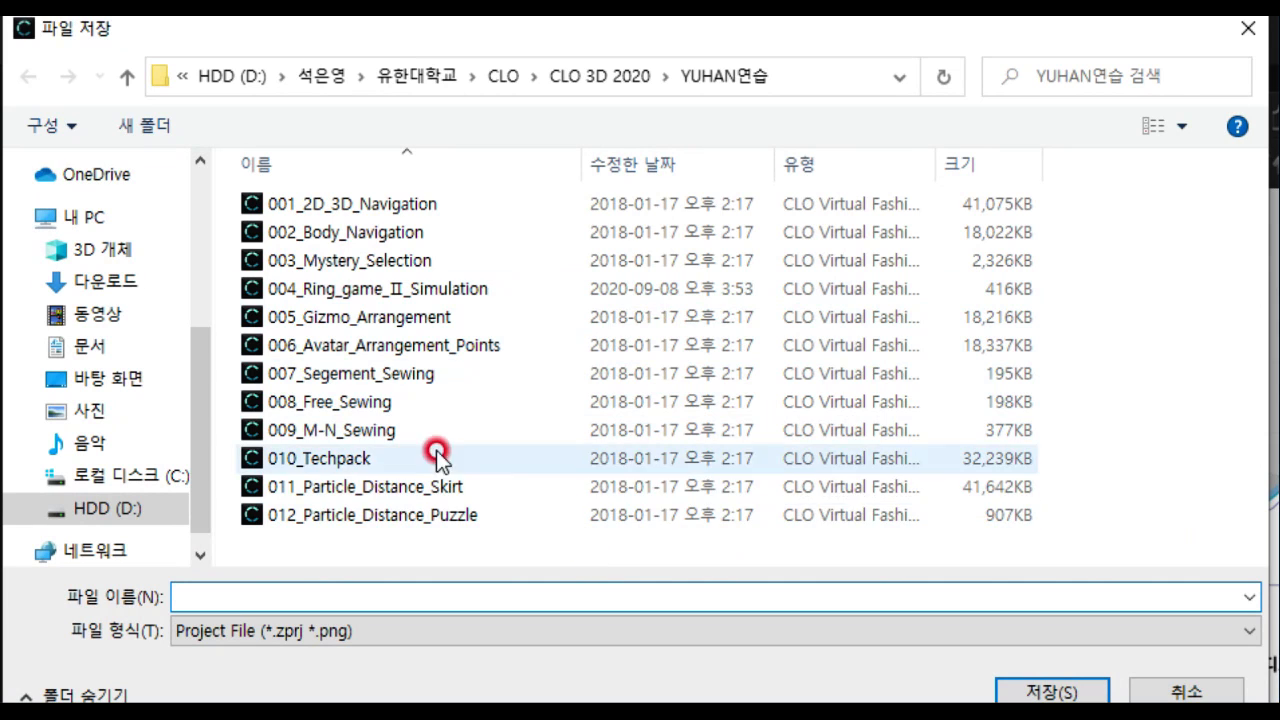
{"action": "left_click", "coordinate": [603, 82]}
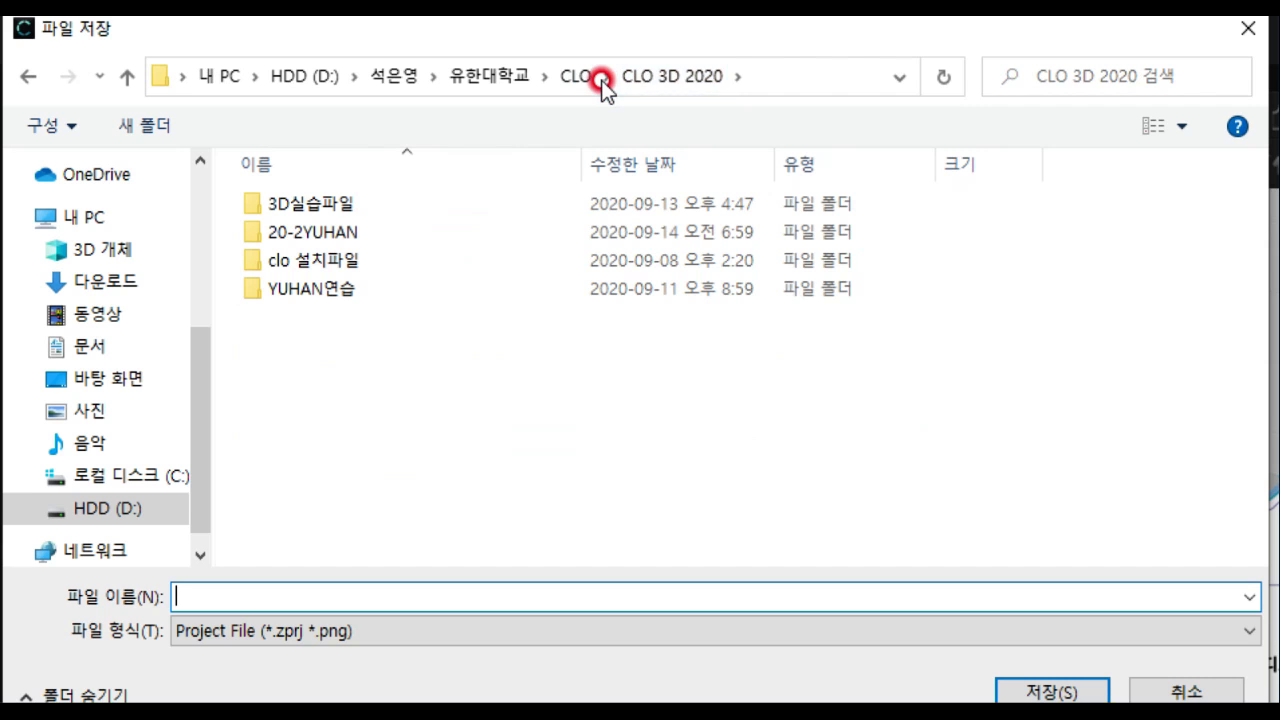
{"action": "left_click", "coordinate": [342, 232]}
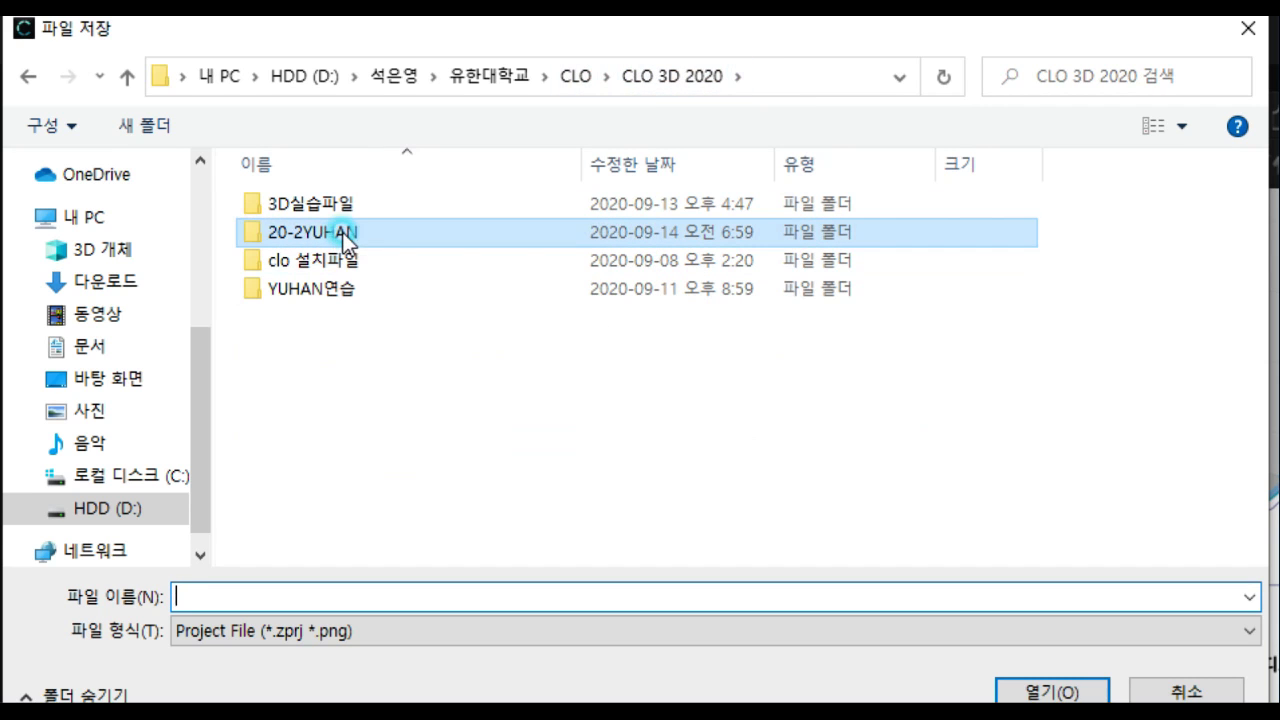
{"action": "double_click", "coordinate": [342, 232]}
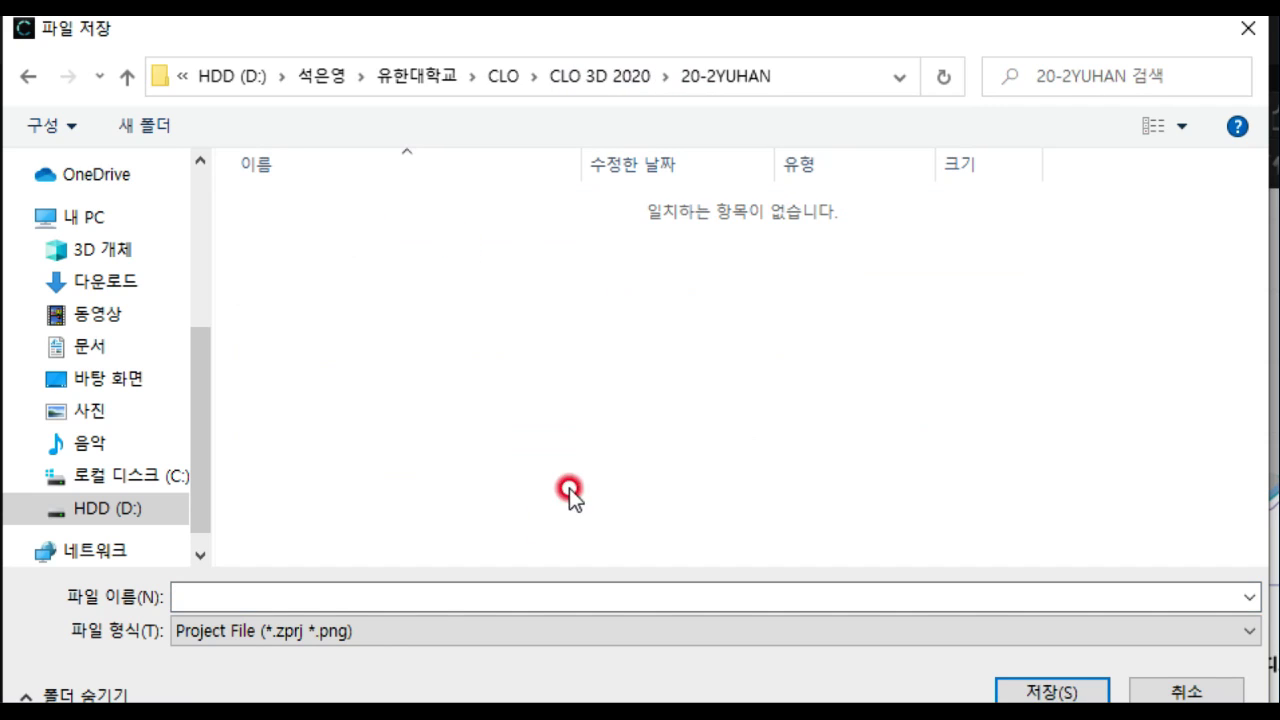
Name the project file 셔링블라우스200915 and save it
{"action": "left_click", "coordinate": [220, 598]}
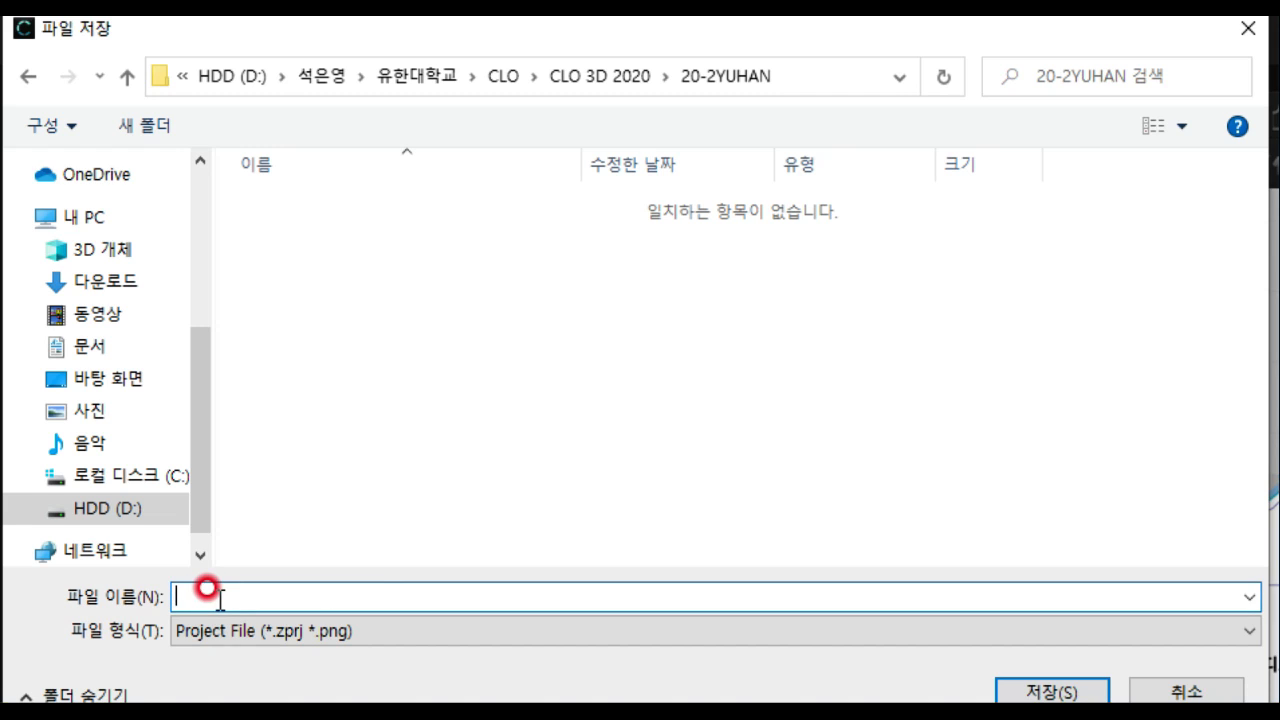
{"action": "type", "text": "t"}
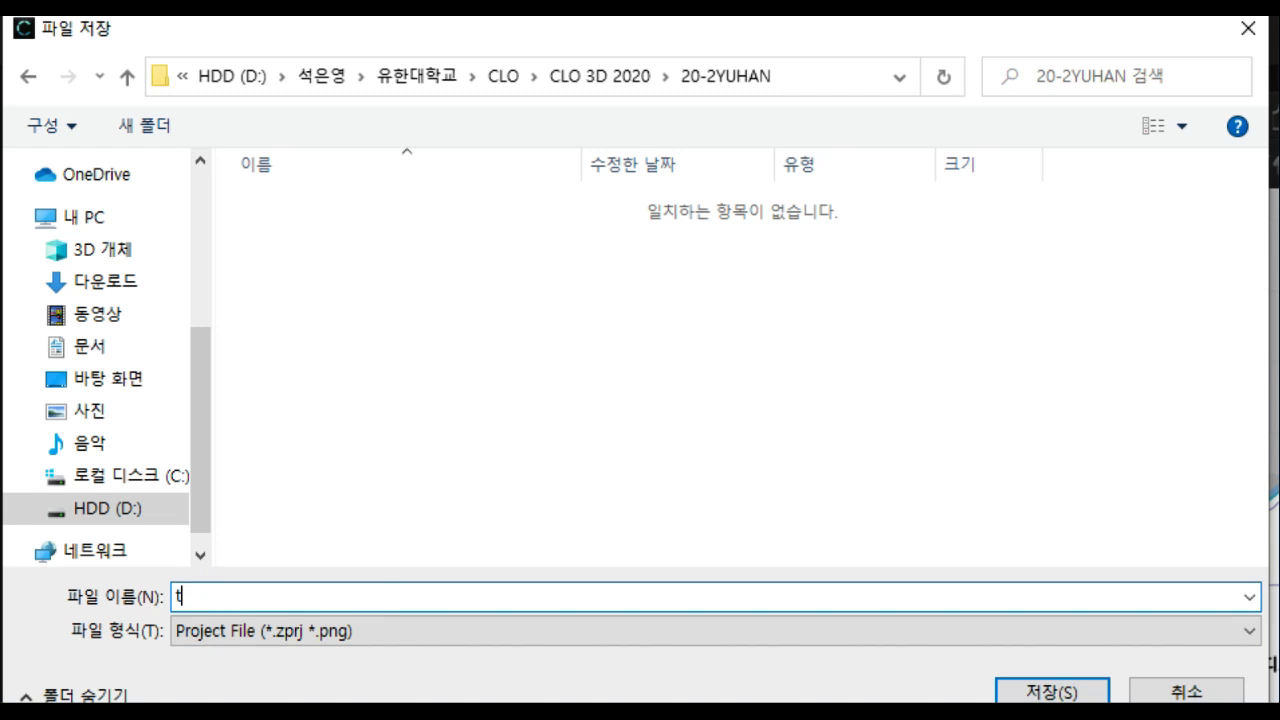
{"action": "type", "text": "ufld"}
{"action": "key", "text": "BackSpace"}
{"action": "key", "text": "BackSpace"}
{"action": "key", "text": "BackSpace"}
{"action": "key", "text": "BackSpace"}
{"action": "type", "text": "셔링틀"}
{"action": "type", "text": "라우"}
{"action": "type", "text": "스"}
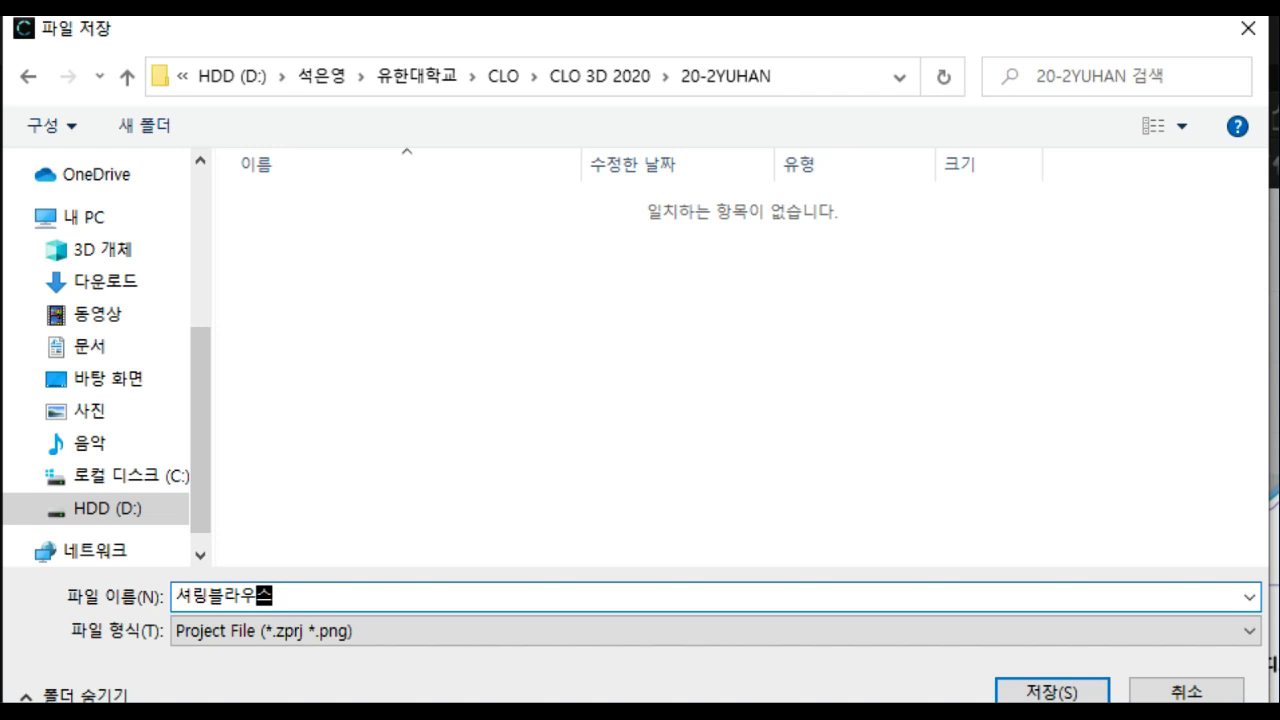
{"action": "left_click", "coordinate": [232, 631]}
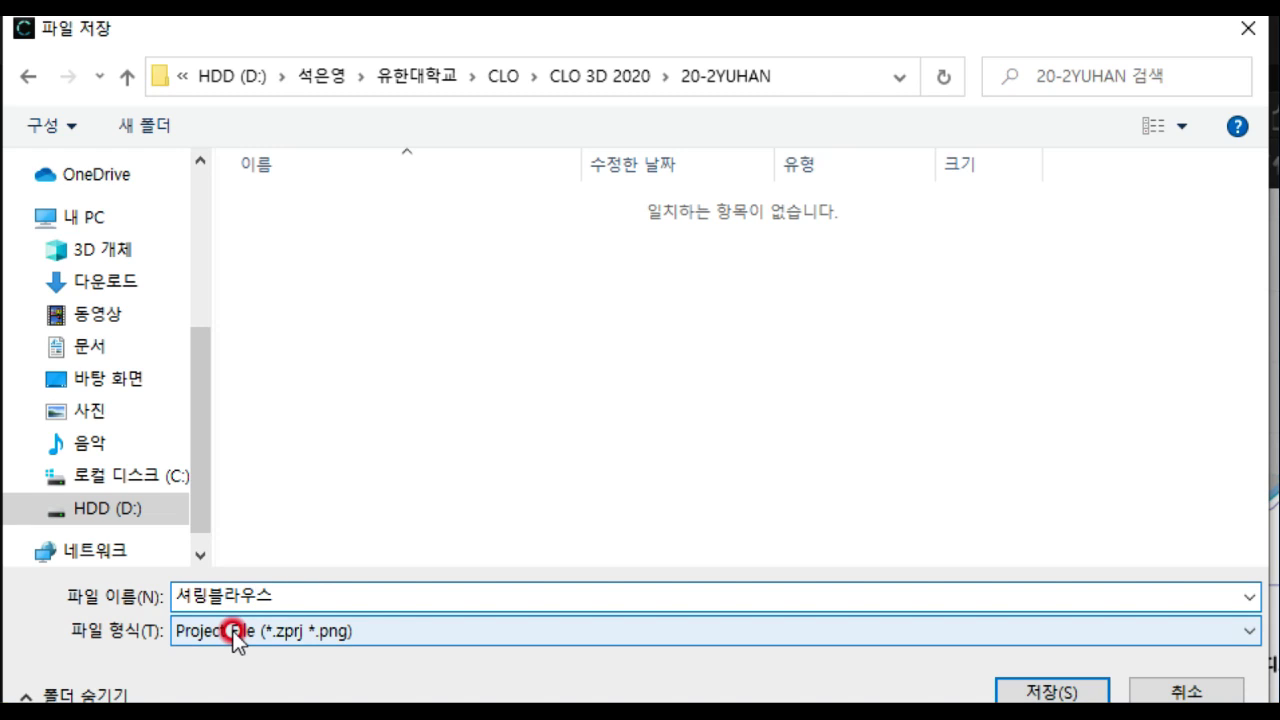
{"action": "type", "text": "200915"}
{"action": "left_click", "coordinate": [343, 590]}
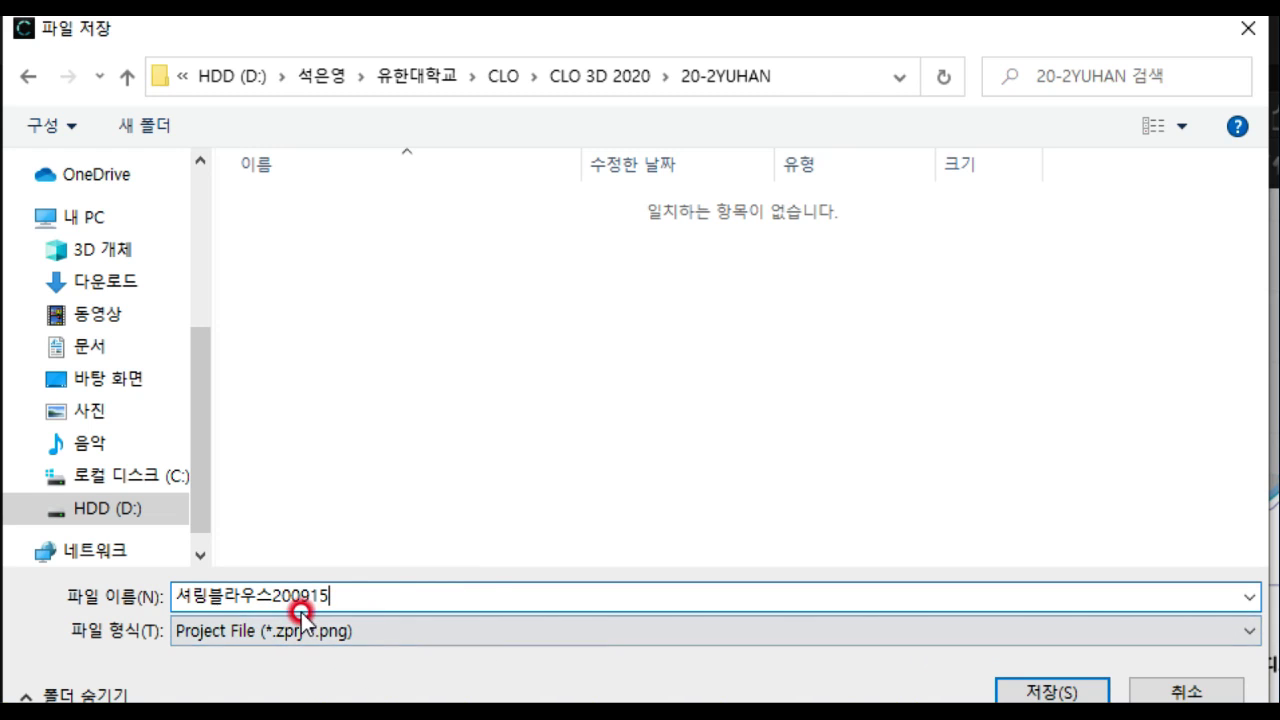
{"action": "left_click", "coordinate": [1070, 690]}
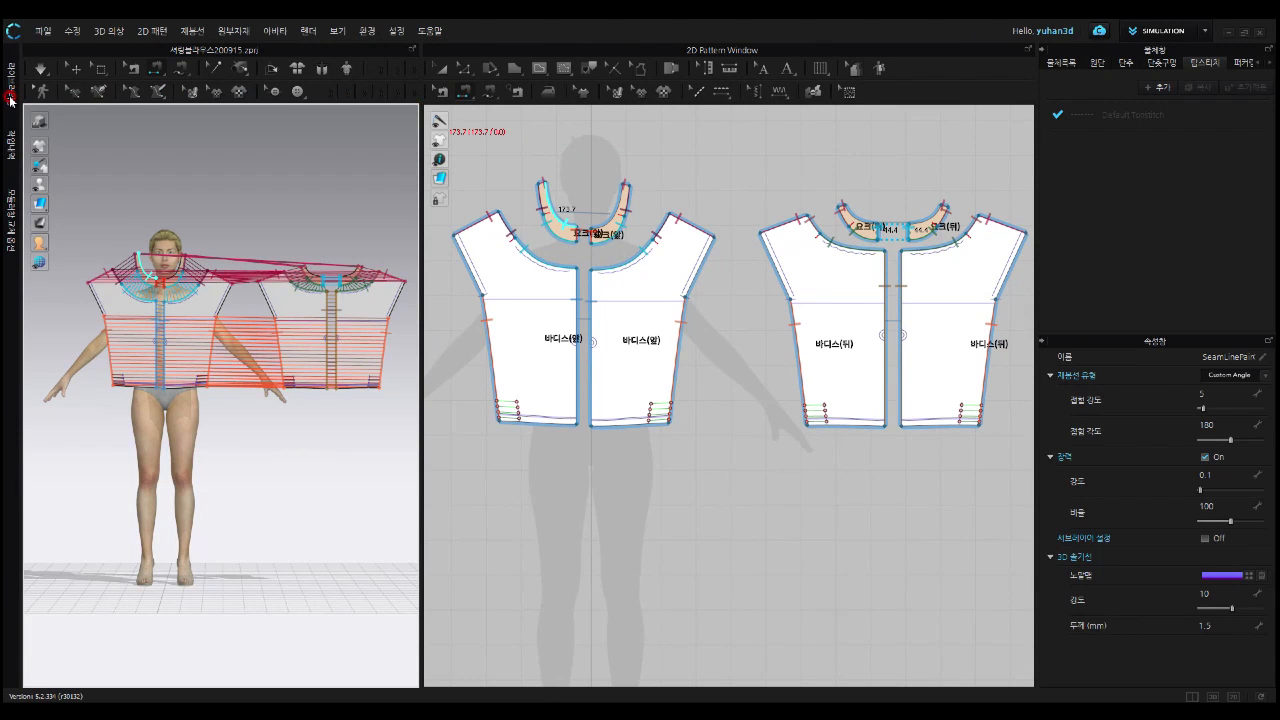
Open the 20-2YUHAN folder in the library and preview the saved blouse project
{"action": "left_click", "coordinate": [11, 97]}
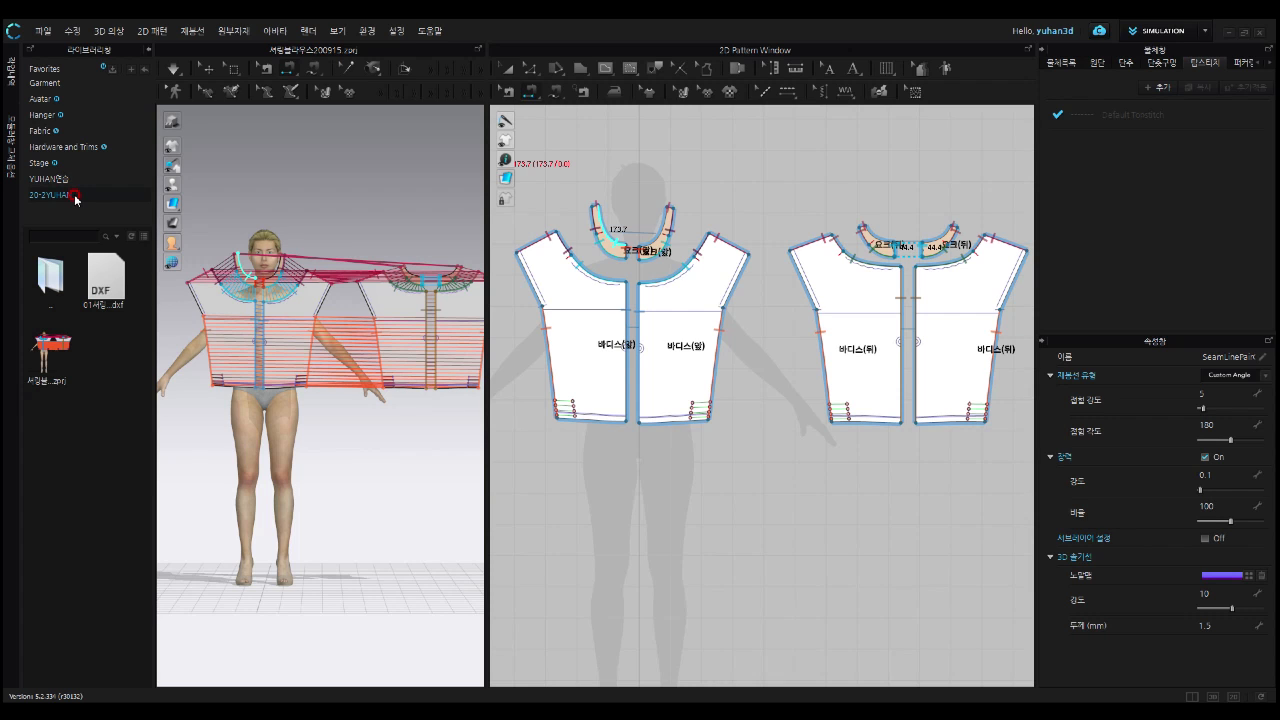
{"action": "mouse_move", "coordinate": [55, 366]}
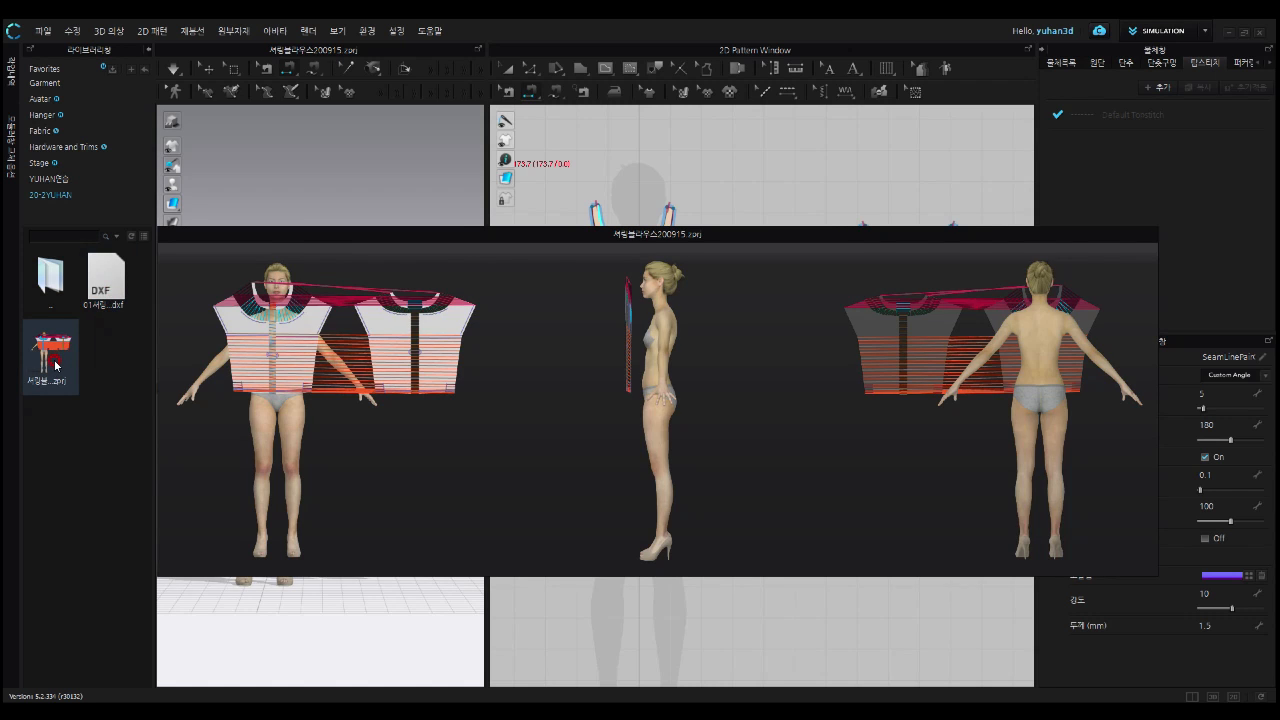